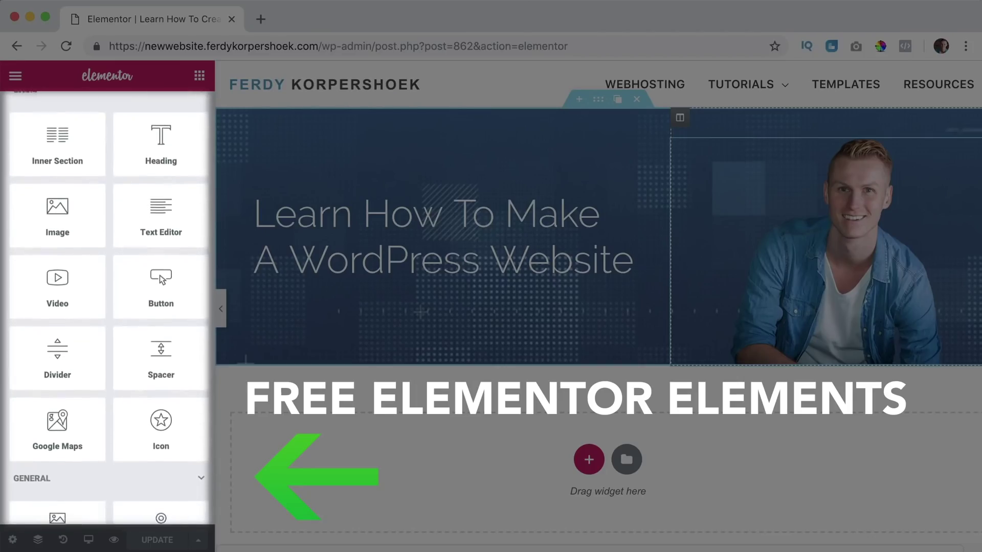
Scroll the widget panel past the free elements to the Ultimate Addons widgets, such as Price Box
{"action": "scroll", "coordinate": [108, 307], "scroll_direction": "down", "scroll_amount": 3}
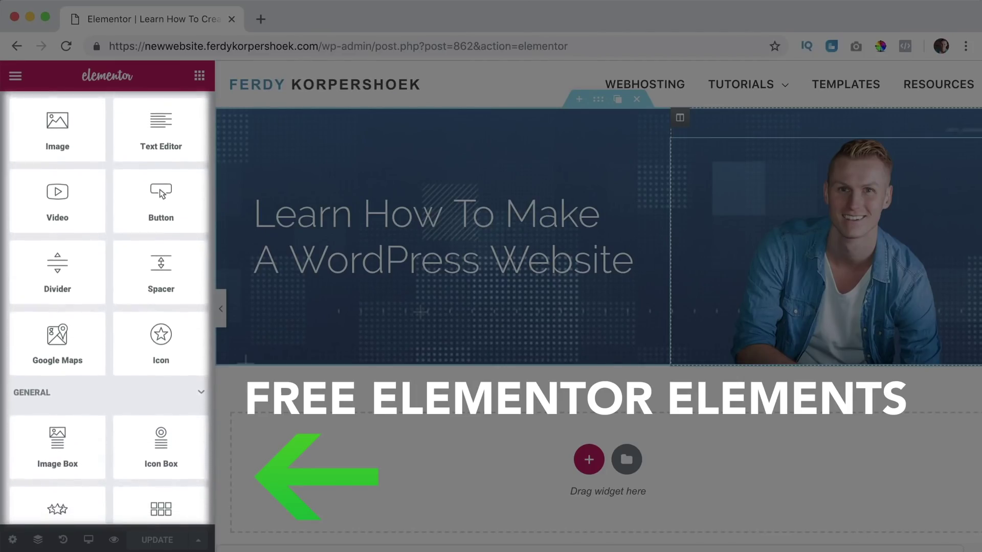
{"action": "scroll", "coordinate": [107, 307], "scroll_direction": "down", "scroll_amount": 3}
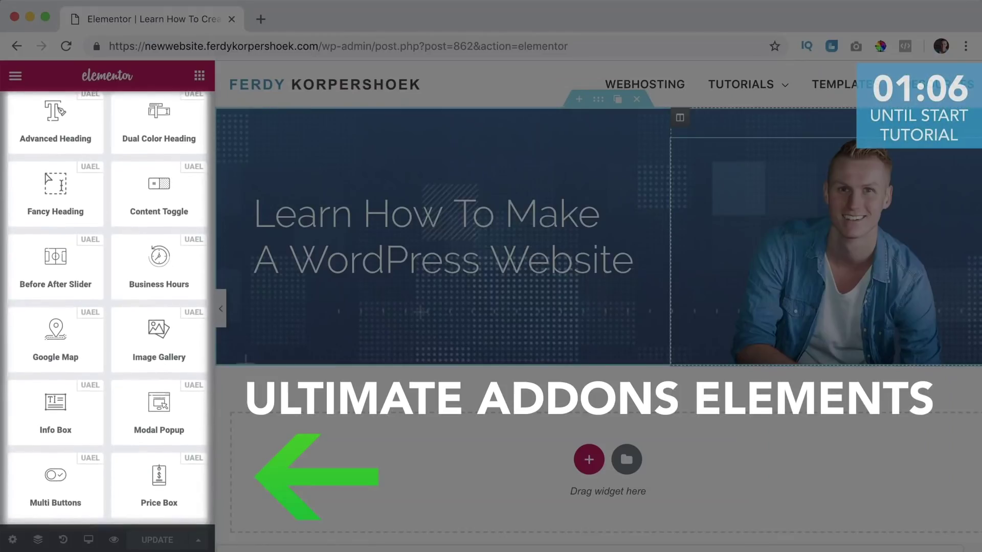
{"action": "scroll", "coordinate": [107, 307], "scroll_direction": "down", "scroll_amount": 2}
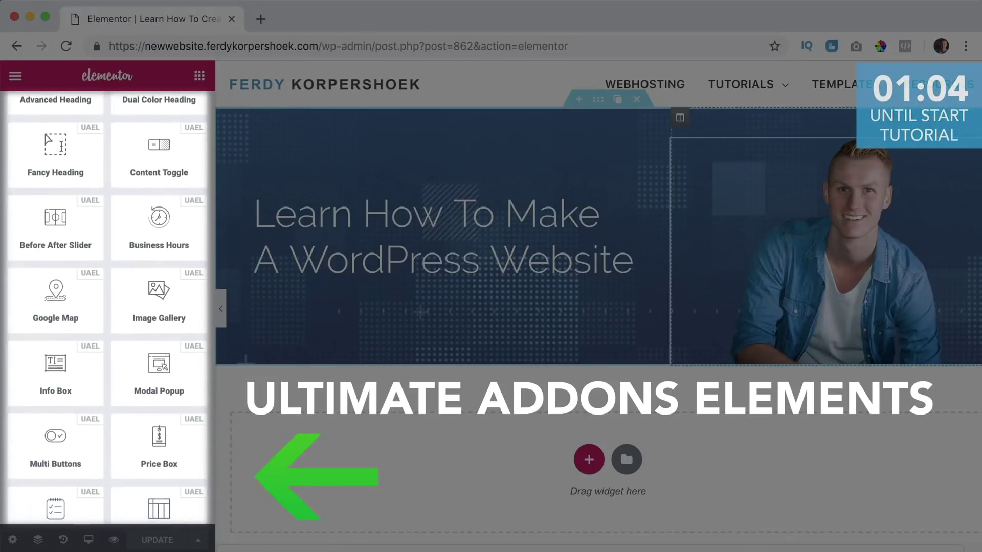
Scroll through the UAEL demos and switch the demo pricing table to Lifetime plans
{"action": "scroll", "coordinate": [108, 307], "scroll_direction": "down", "scroll_amount": 2}
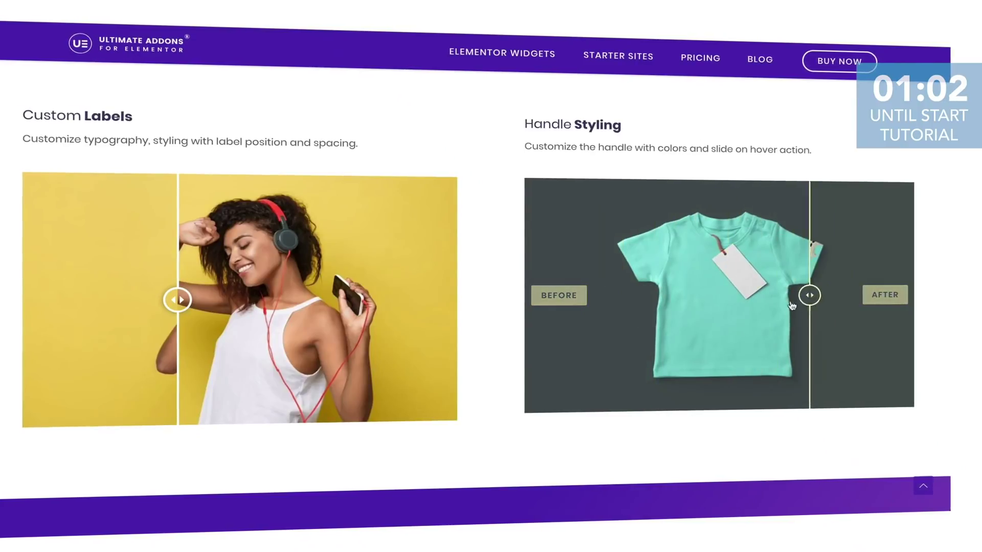
{"action": "scroll", "coordinate": [792, 306], "scroll_direction": "down", "scroll_amount": 10}
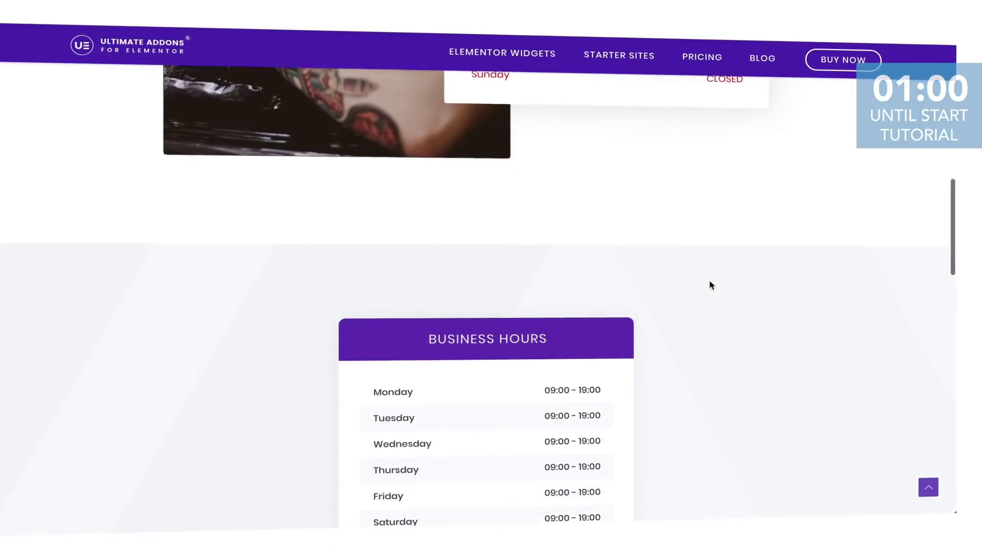
{"action": "scroll", "coordinate": [711, 286], "scroll_direction": "down", "scroll_amount": 10}
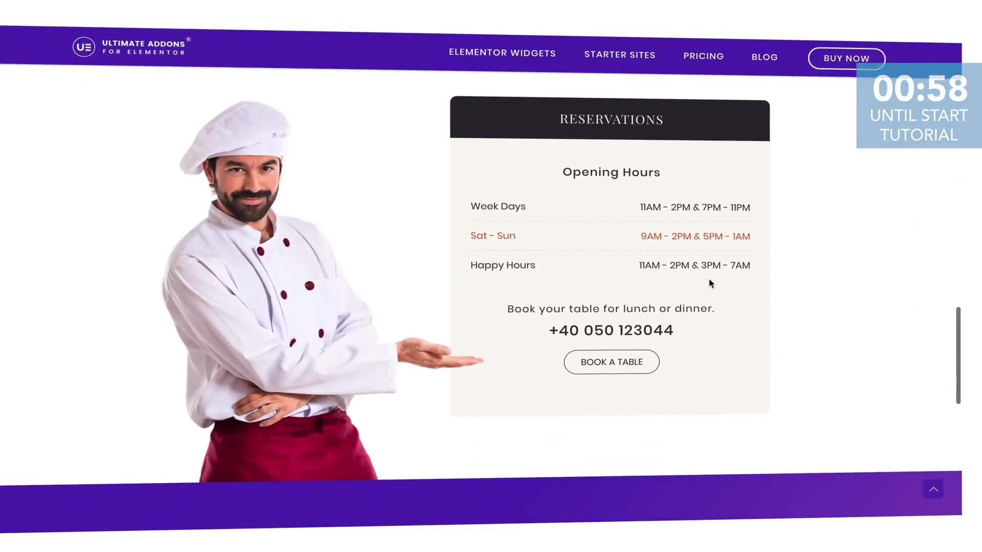
{"action": "scroll", "coordinate": [709, 283], "scroll_direction": "down", "scroll_amount": 10}
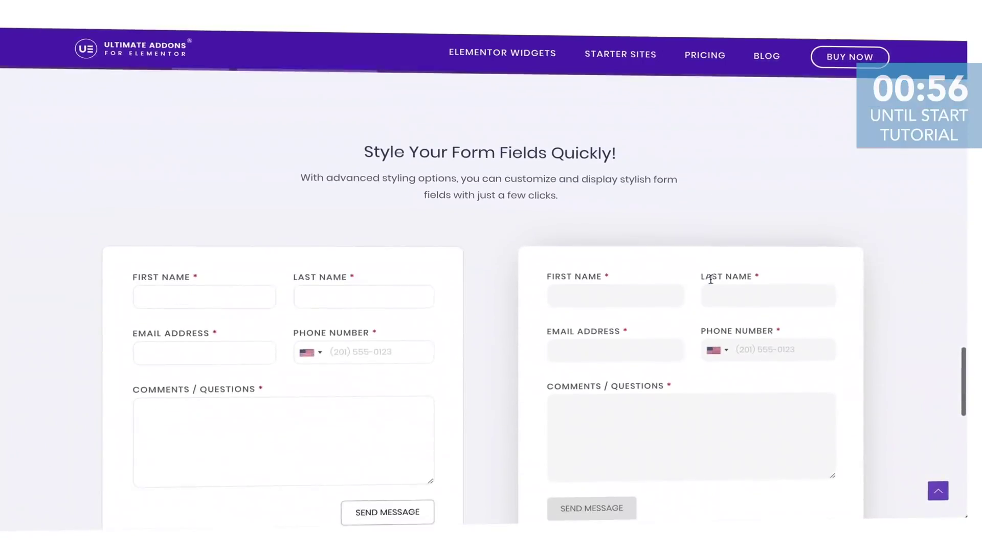
Try the content, YouTube video and appointment form modal popup demos
{"action": "scroll", "coordinate": [711, 280], "scroll_direction": "down", "scroll_amount": 3}
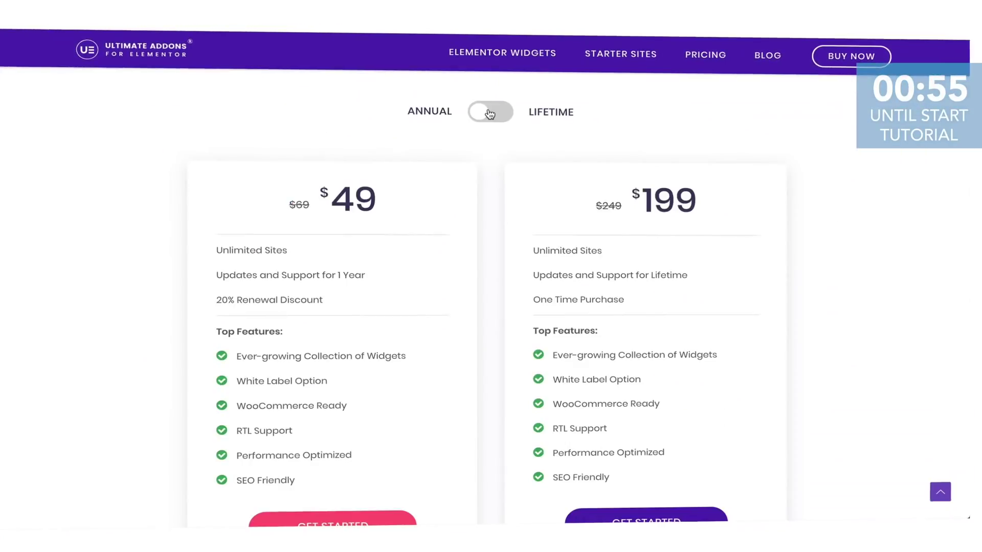
{"action": "left_click", "coordinate": [490, 113]}
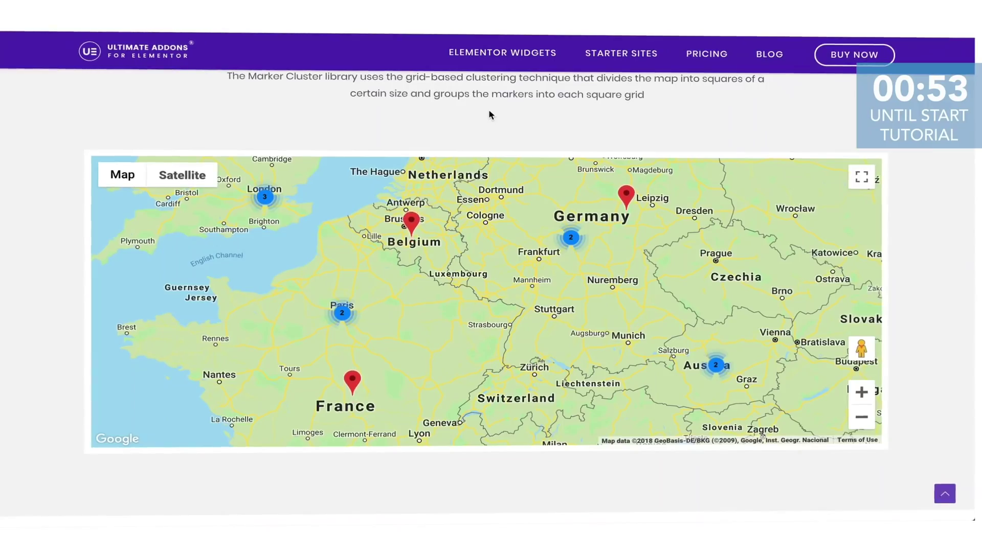
{"action": "scroll", "coordinate": [491, 114], "scroll_direction": "down", "scroll_amount": 9}
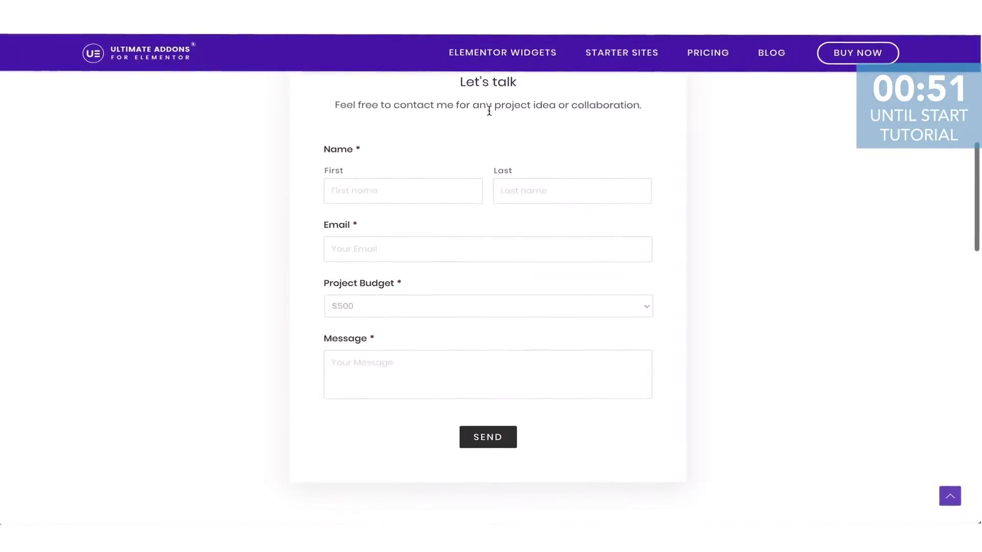
{"action": "scroll", "coordinate": [490, 115], "scroll_direction": "down", "scroll_amount": 10}
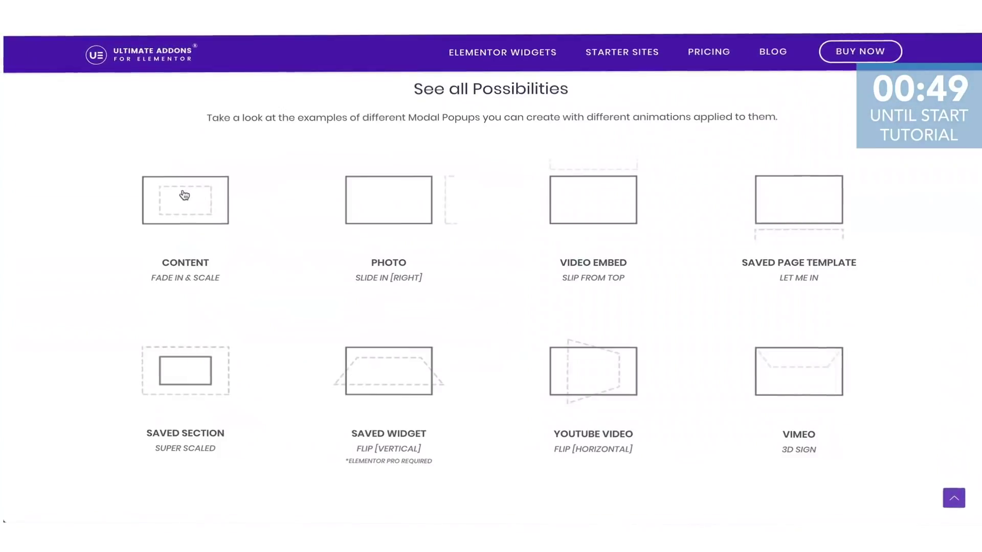
{"action": "left_click", "coordinate": [189, 193]}
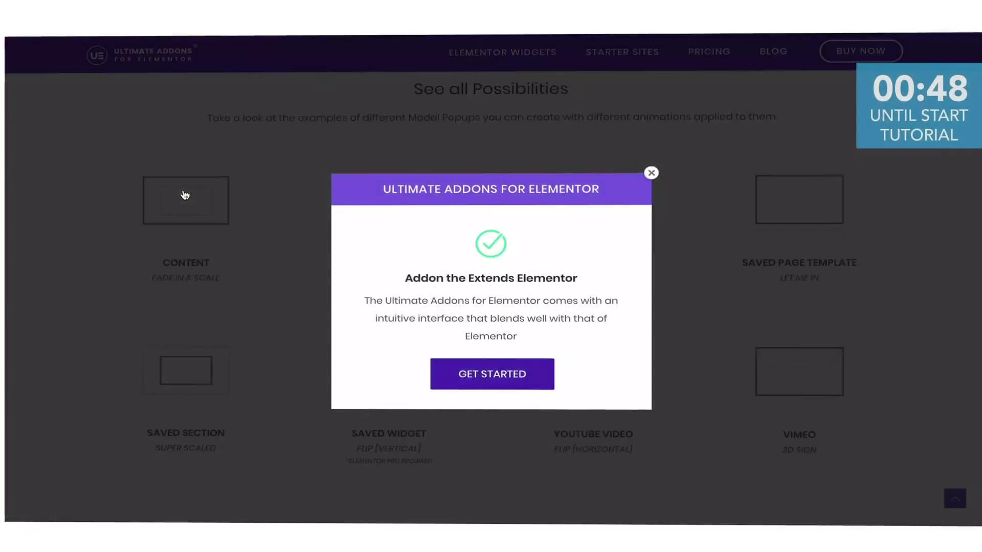
{"action": "key", "text": "Escape"}
{"action": "left_click", "coordinate": [589, 206]}
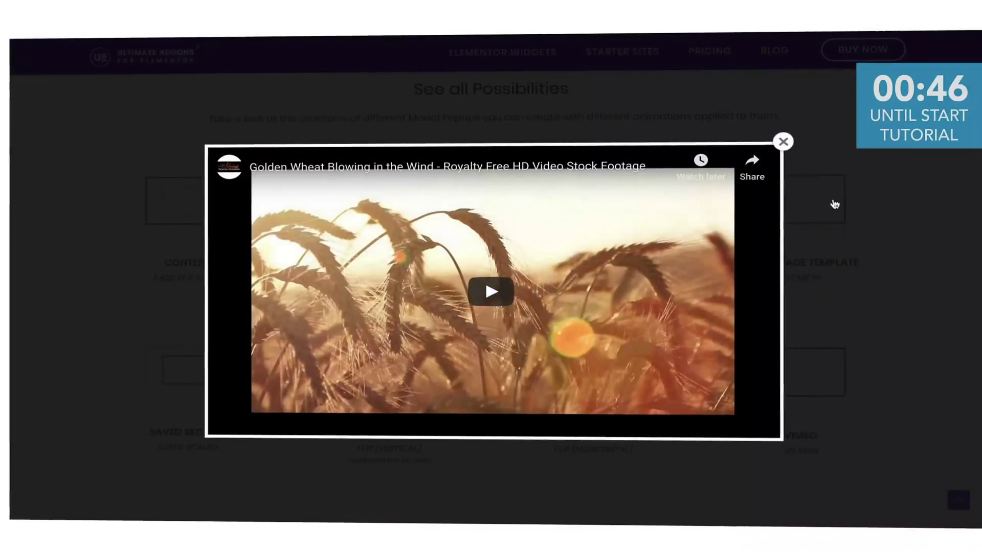
{"action": "left_click", "coordinate": [834, 204]}
{"action": "left_click", "coordinate": [413, 379]}
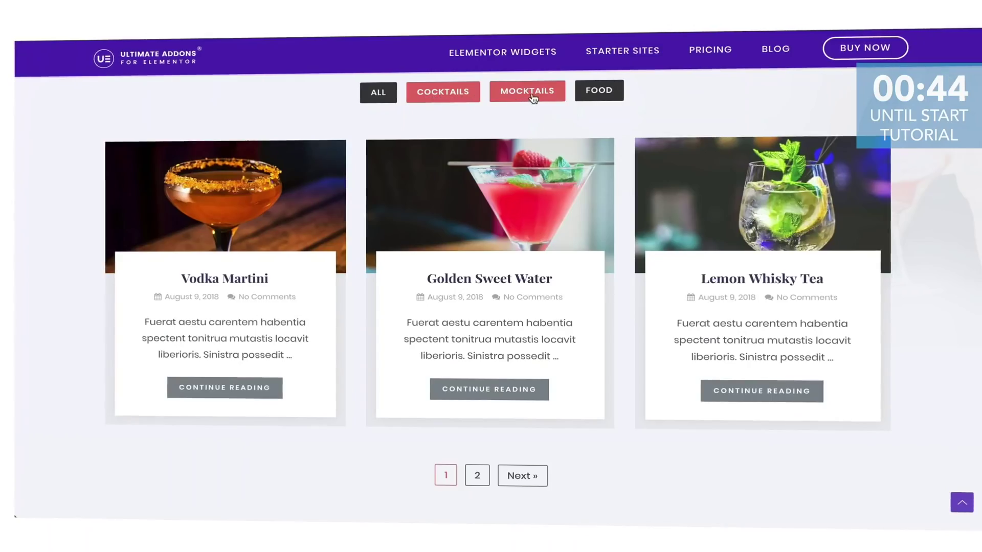
Filter the blog grid by mocktails and food, then continue to the Video Widget demo
{"action": "left_click", "coordinate": [529, 92]}
{"action": "left_click", "coordinate": [599, 92]}
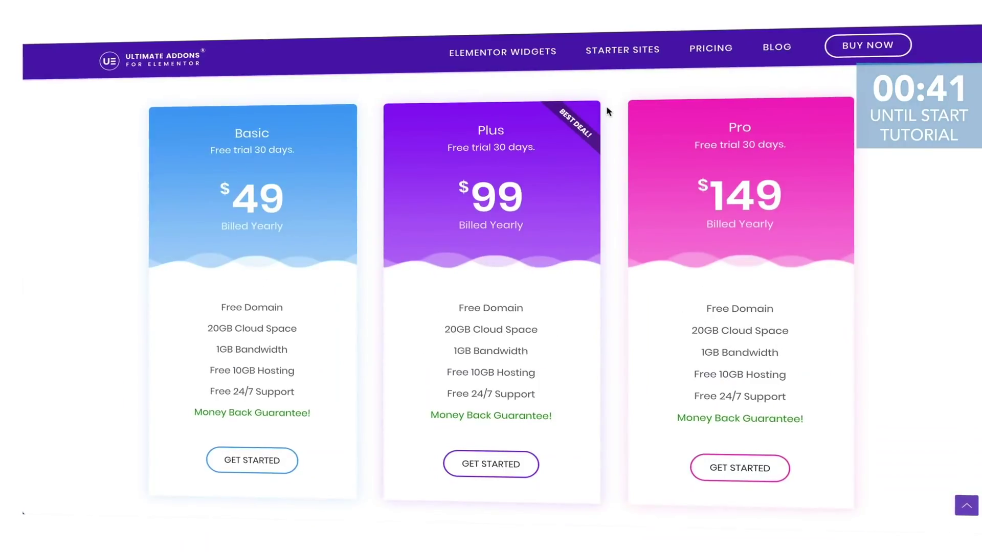
{"action": "scroll", "coordinate": [606, 107], "scroll_direction": "down", "scroll_amount": 10}
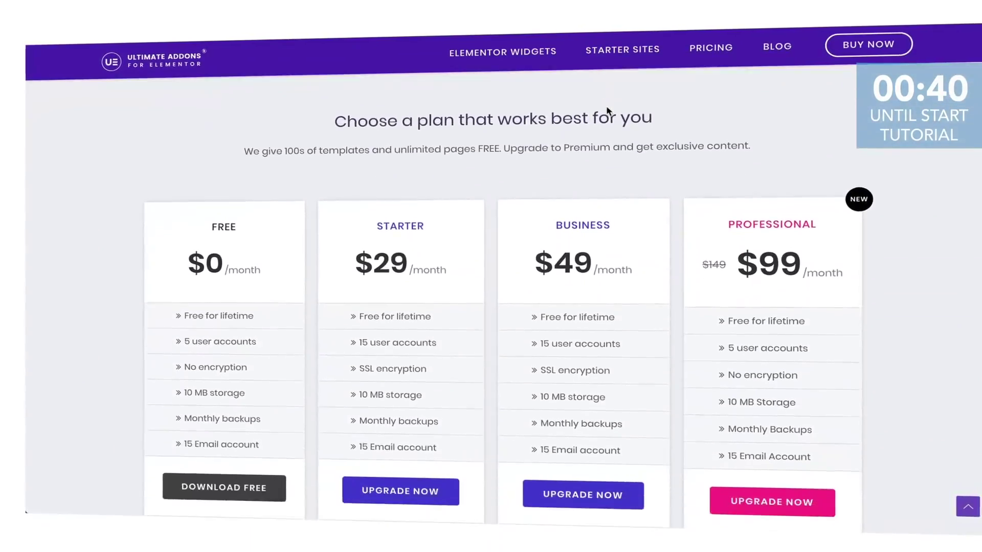
{"action": "scroll", "coordinate": [607, 110], "scroll_direction": "down", "scroll_amount": 2}
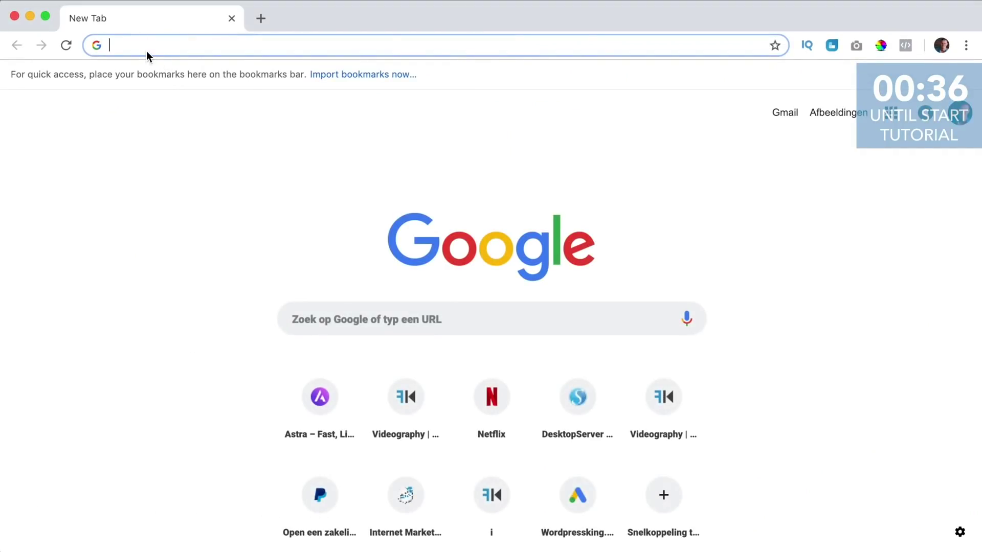
Go to ferdykorp.com/uae and start checkout for the $49 Ultimate Addons plan
{"action": "type", "text": "ferdykor"}
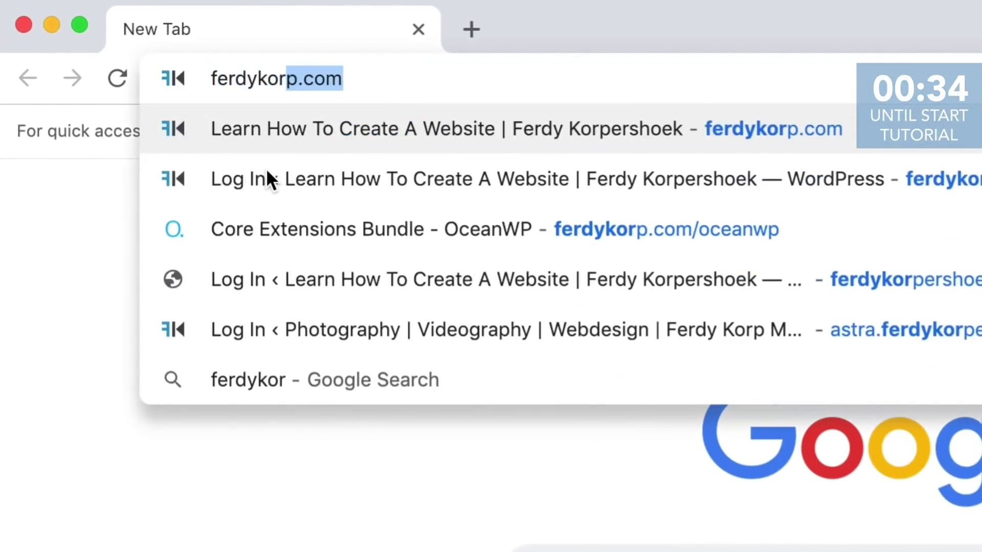
{"action": "type", "text": "p.com/"}
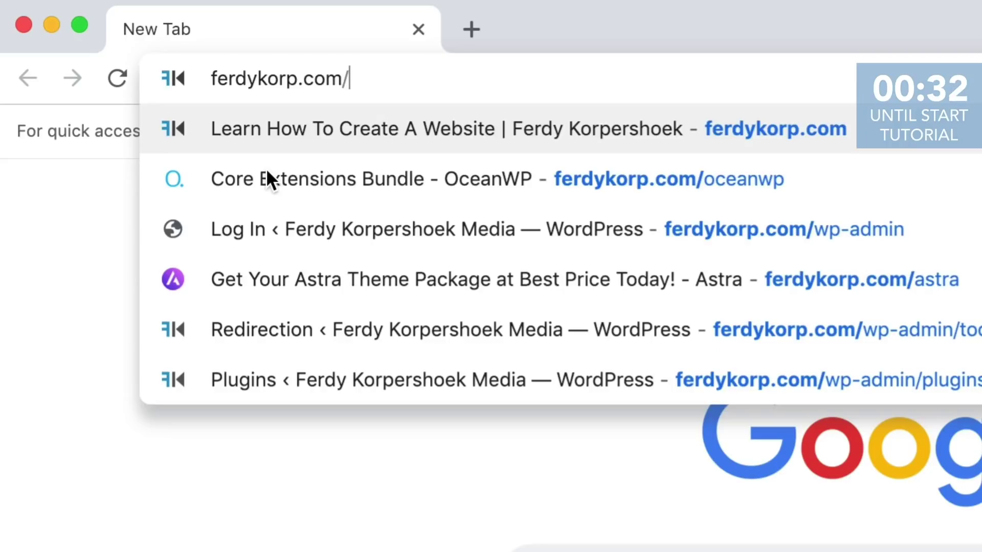
{"action": "type", "text": "uae"}
{"action": "key", "text": "Return"}
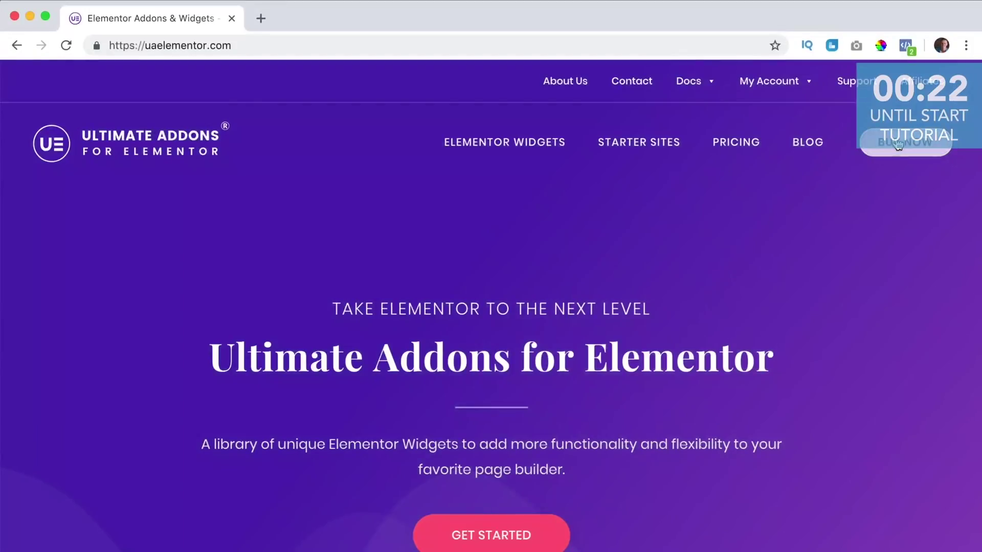
{"action": "left_click", "coordinate": [899, 146]}
{"action": "scroll", "coordinate": [419, 232], "scroll_direction": "down", "scroll_amount": 10}
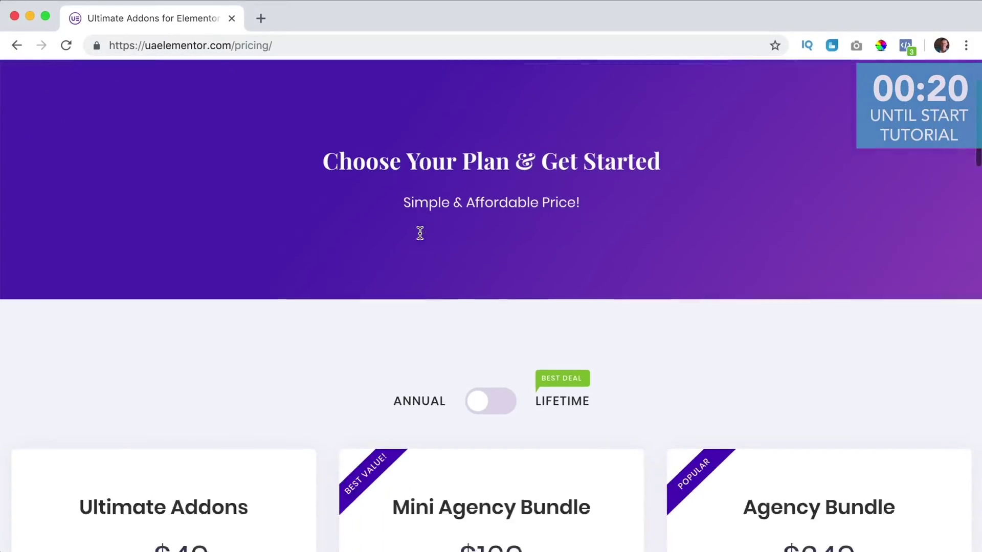
{"action": "left_click", "coordinate": [157, 316]}
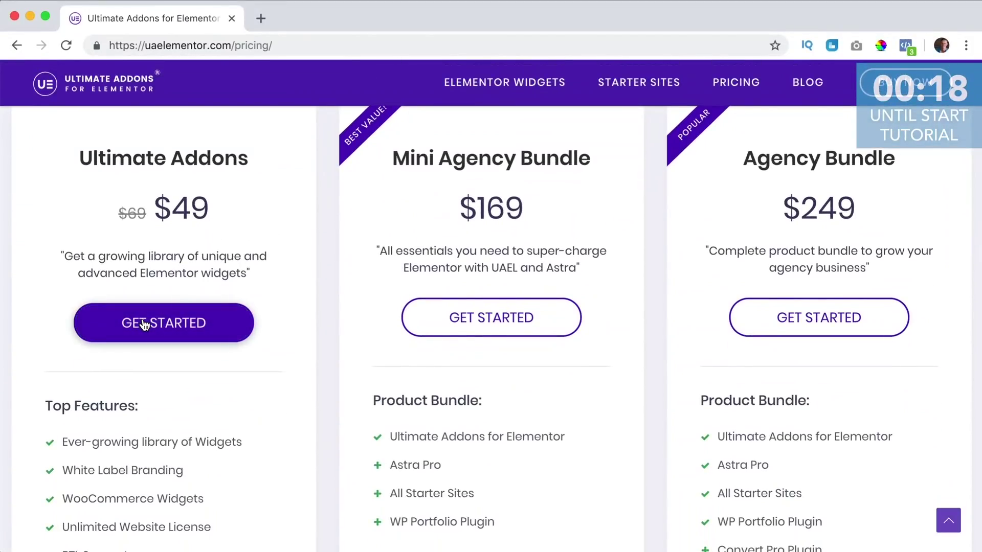
{"action": "scroll", "coordinate": [758, 291], "scroll_direction": "down", "scroll_amount": 2}
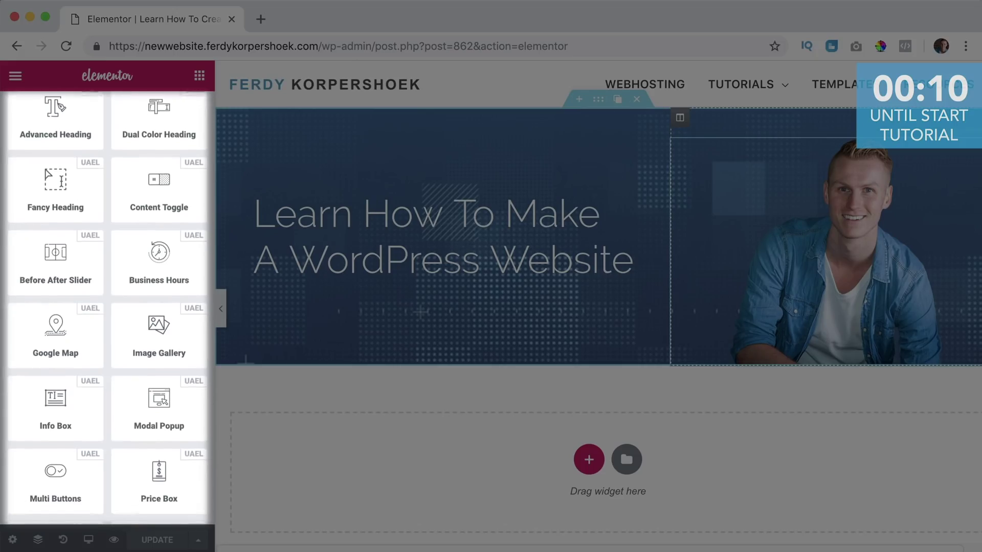
Scroll down the FERDYKORP photography homepage
{"action": "scroll", "coordinate": [108, 307], "scroll_direction": "down", "scroll_amount": 3}
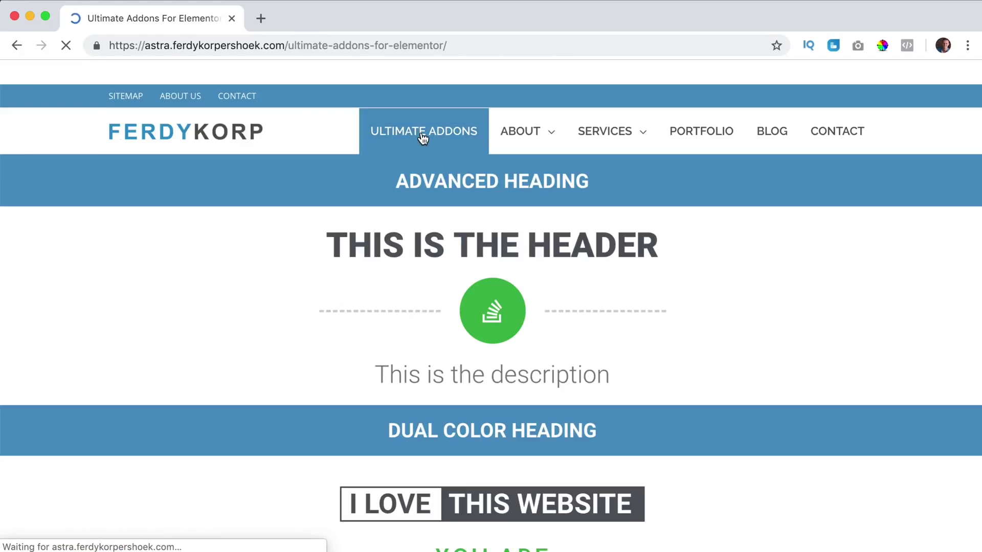
Scroll the Ultimate Addons page in the editor to its empty Price Box section
{"action": "mouse_move", "coordinate": [561, 81]}
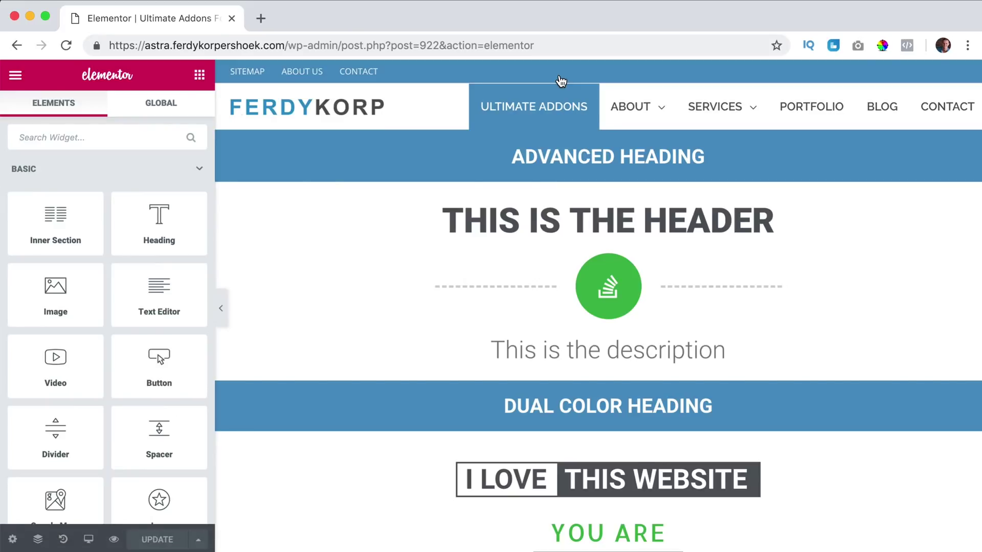
{"action": "scroll", "coordinate": [784, 248], "scroll_direction": "down", "scroll_amount": 15}
{"action": "scroll", "coordinate": [784, 246], "scroll_direction": "down", "scroll_amount": 20}
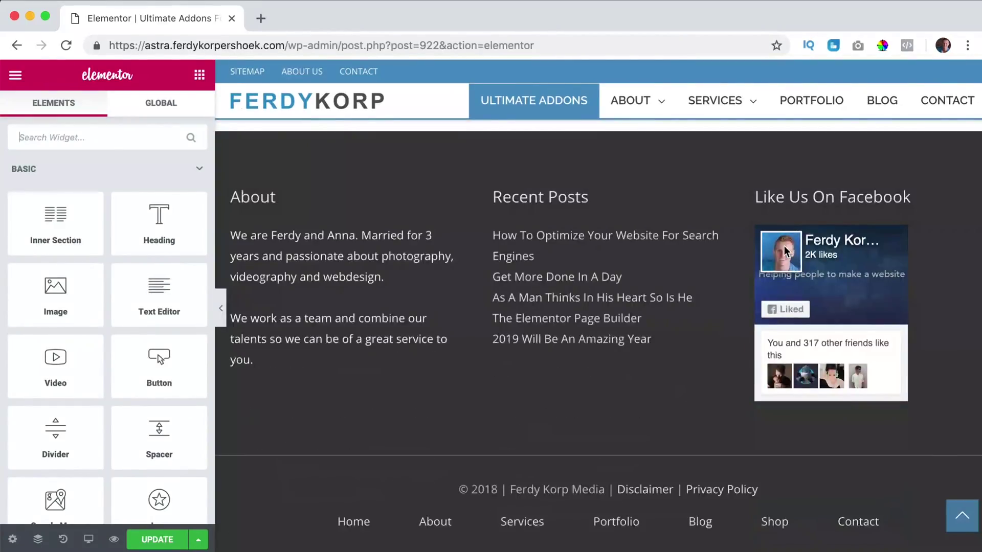
{"action": "scroll", "coordinate": [784, 245], "scroll_direction": "up", "scroll_amount": 5}
Collapse the Basic, Pro and General widget categories and drag Price Box toward the empty section
{"action": "left_click", "coordinate": [199, 168]}
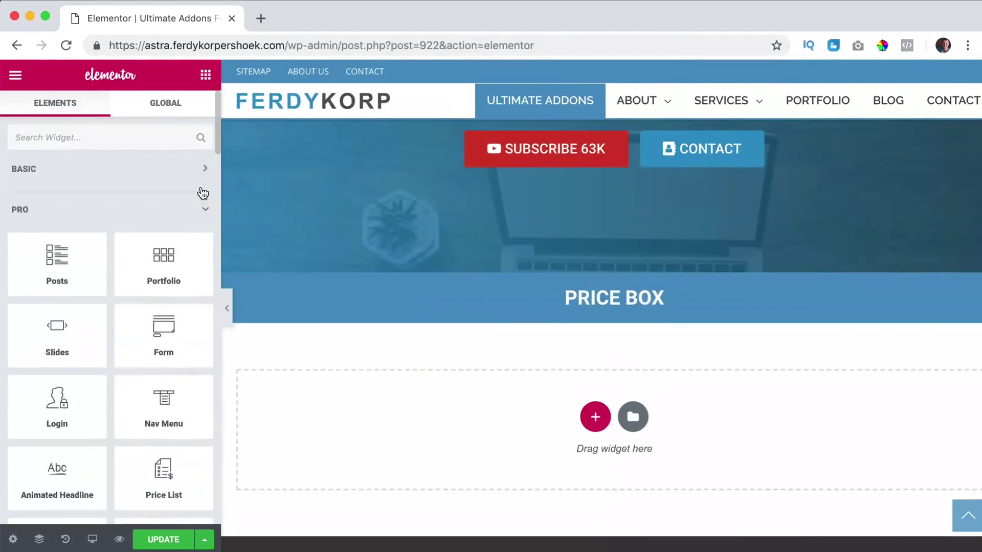
{"action": "left_click", "coordinate": [204, 206]}
{"action": "left_click", "coordinate": [203, 256]}
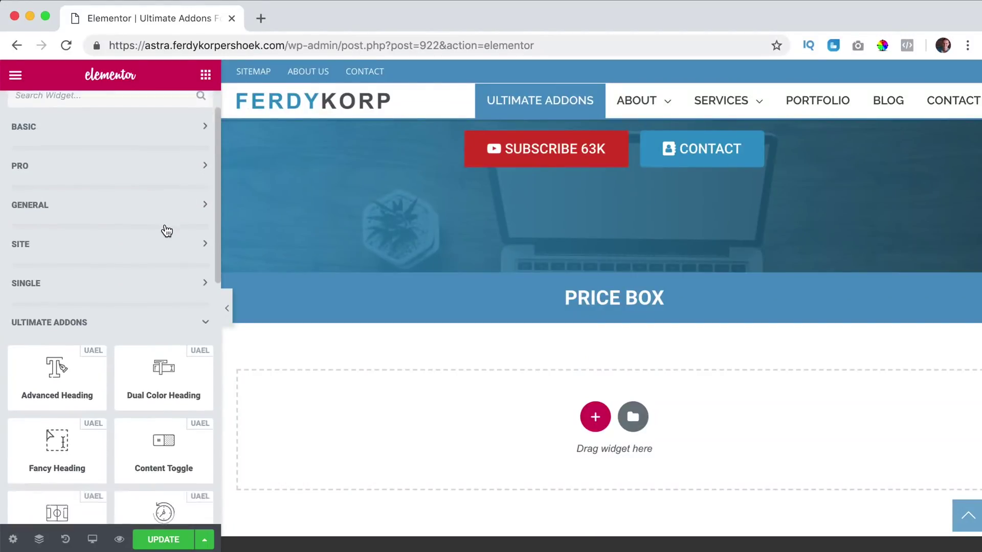
{"action": "scroll", "coordinate": [164, 228], "scroll_direction": "down", "scroll_amount": 10}
{"action": "scroll", "coordinate": [165, 225], "scroll_direction": "down", "scroll_amount": 2}
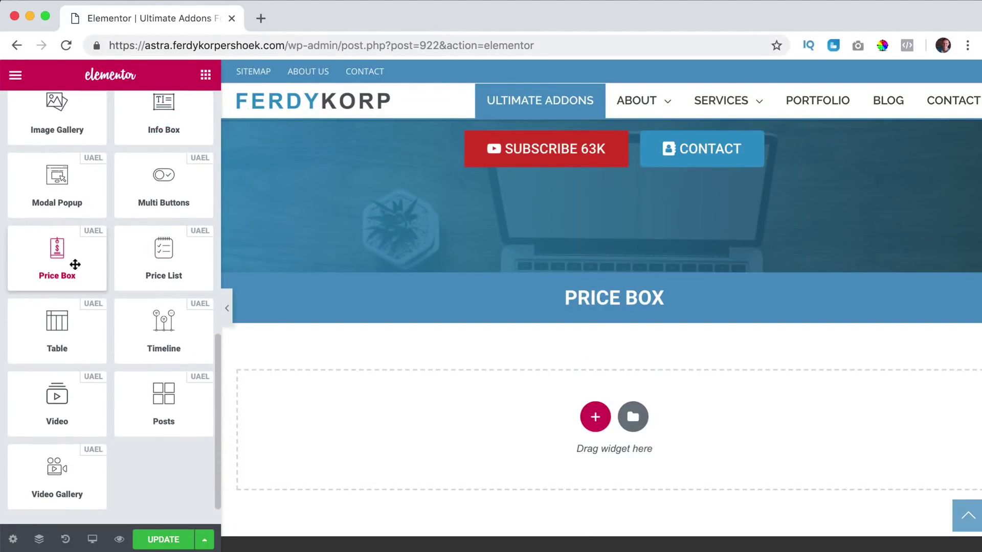
{"action": "mouse_move", "coordinate": [59, 260]}
{"action": "left_mouse_down"}
{"action": "mouse_move", "coordinate": [484, 434]}
{"action": "mouse_move", "coordinate": [32, 249]}
{"action": "mouse_move", "coordinate": [49, 251]}
{"action": "left_mouse_up"}
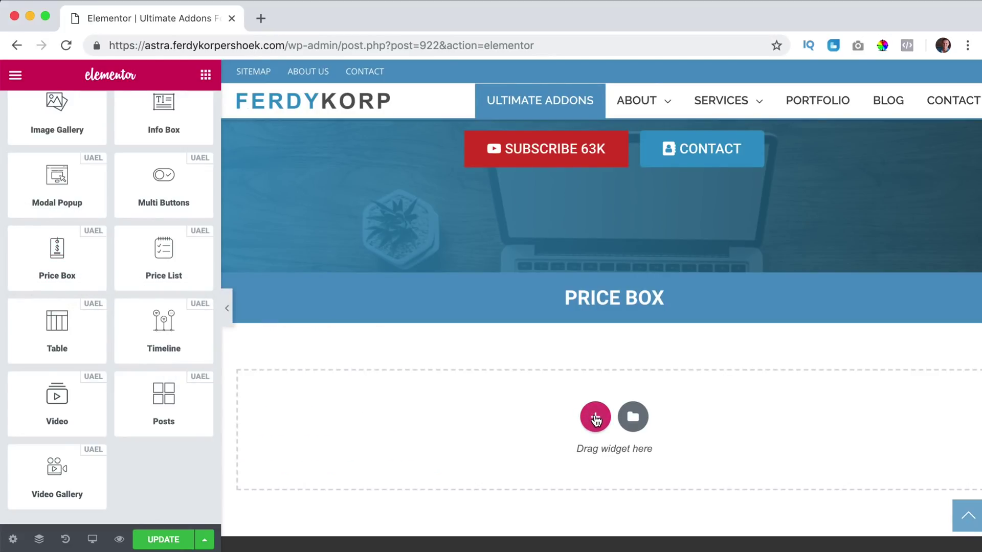
Add a three-column section under the Price Box heading
{"action": "left_click", "coordinate": [596, 419]}
{"action": "scroll", "coordinate": [588, 414], "scroll_direction": "down", "scroll_amount": 3}
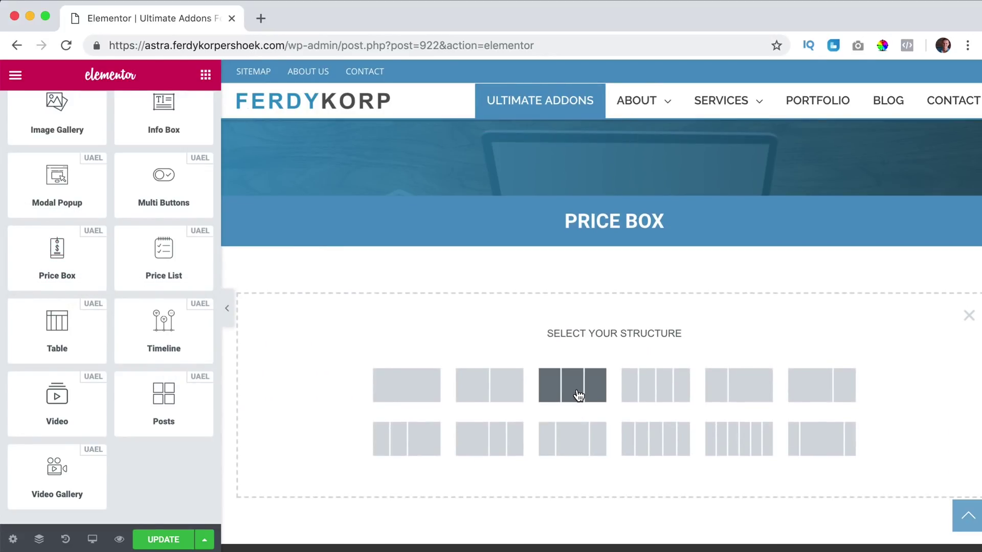
{"action": "left_click", "coordinate": [578, 395]}
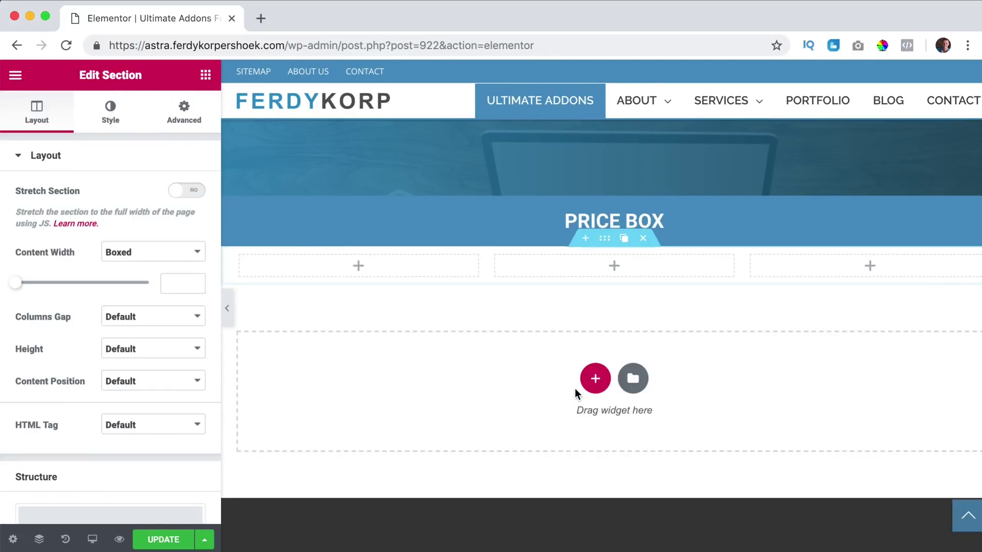
Drag an Ultimate Addons Price Box widget into the middle column
{"action": "left_click", "coordinate": [206, 75]}
{"action": "scroll", "coordinate": [117, 294], "scroll_direction": "down", "scroll_amount": 8}
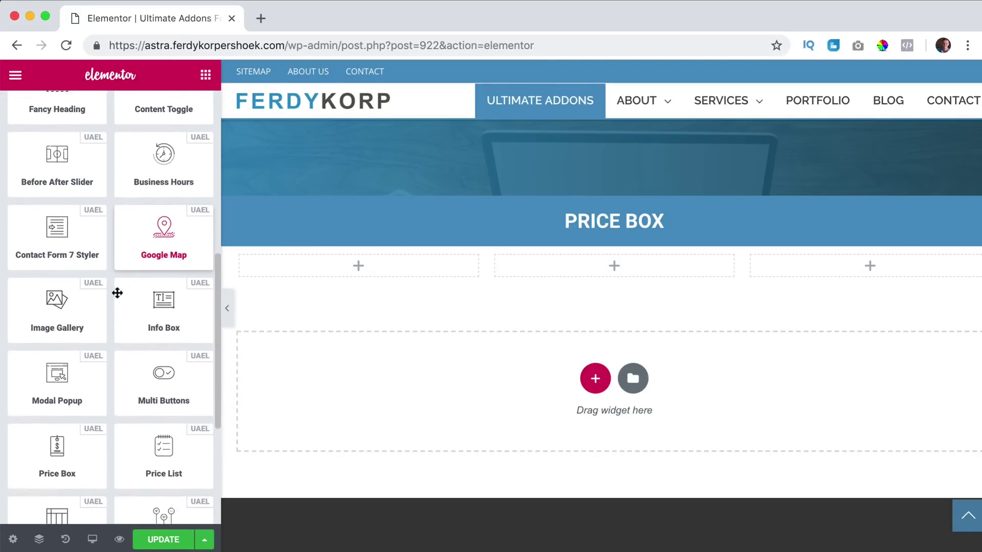
{"action": "scroll", "coordinate": [74, 297], "scroll_direction": "down", "scroll_amount": 4}
{"action": "left_click_drag", "start_coordinate": [64, 343], "coordinate": [603, 273]}
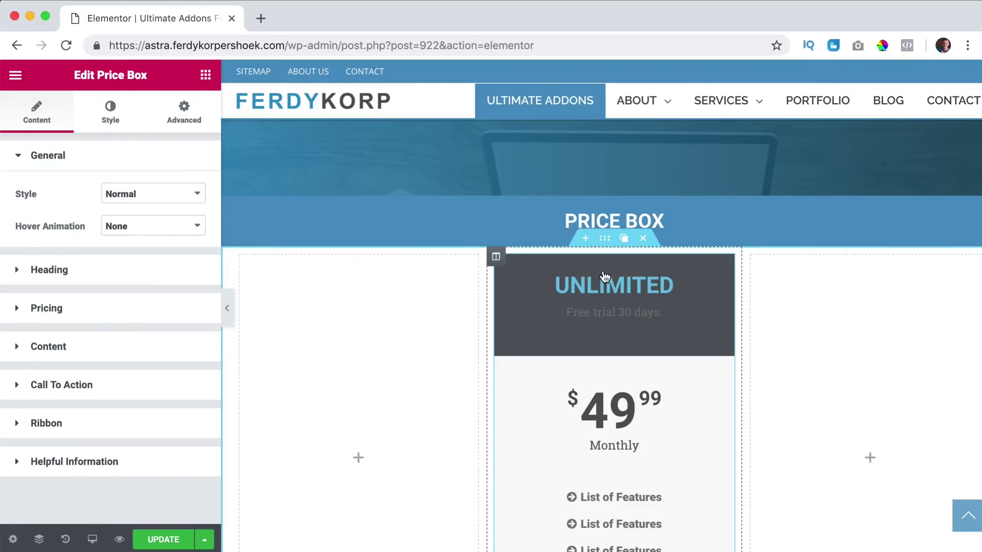
{"action": "scroll", "coordinate": [697, 294], "scroll_direction": "down", "scroll_amount": 4}
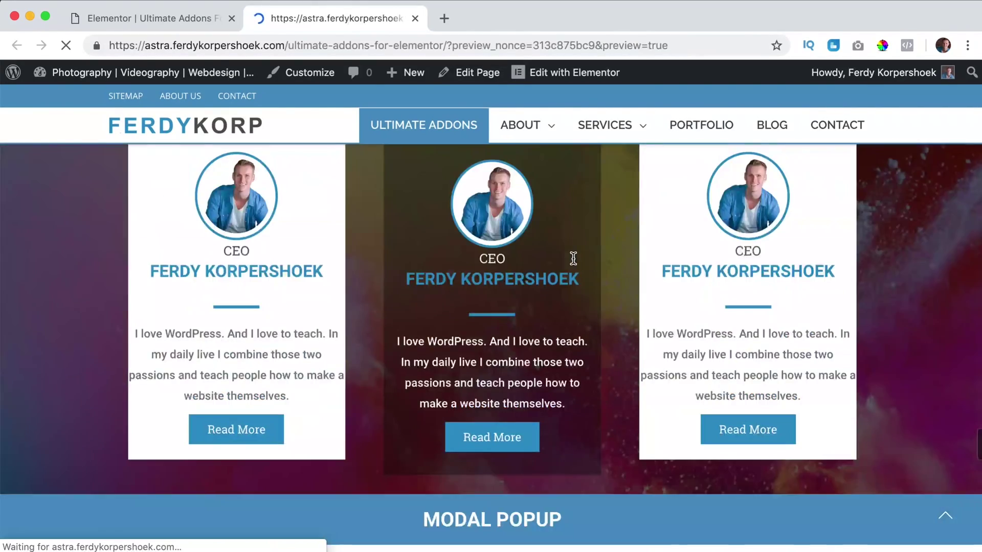
Scroll the live preview to the PRICE BOX section to check the UNLIMITED $49.99 box
{"action": "scroll", "coordinate": [573, 259], "scroll_direction": "down", "scroll_amount": 15}
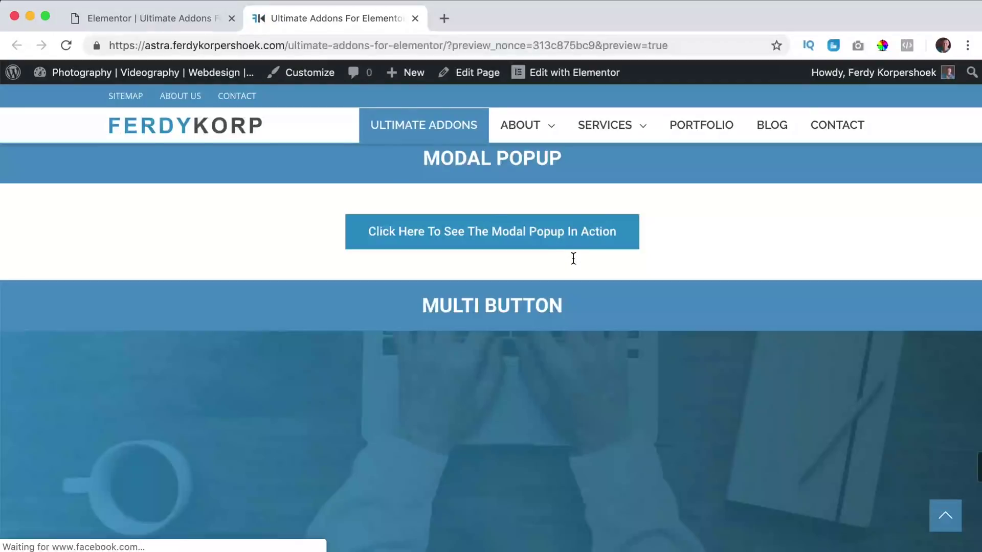
{"action": "scroll", "coordinate": [573, 258], "scroll_direction": "up", "scroll_amount": 3}
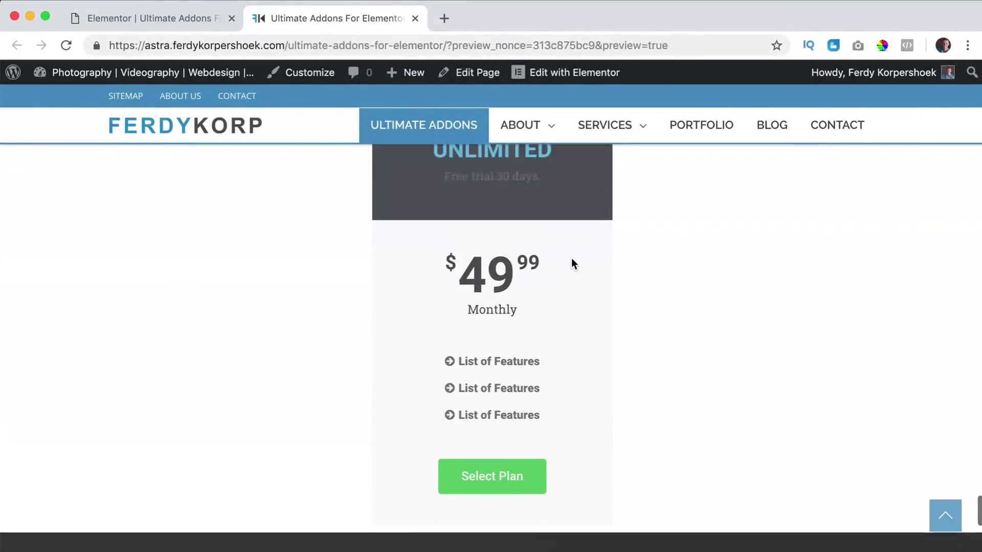
{"action": "scroll", "coordinate": [569, 256], "scroll_direction": "down", "scroll_amount": 2}
{"action": "scroll", "coordinate": [570, 257], "scroll_direction": "up", "scroll_amount": 3}
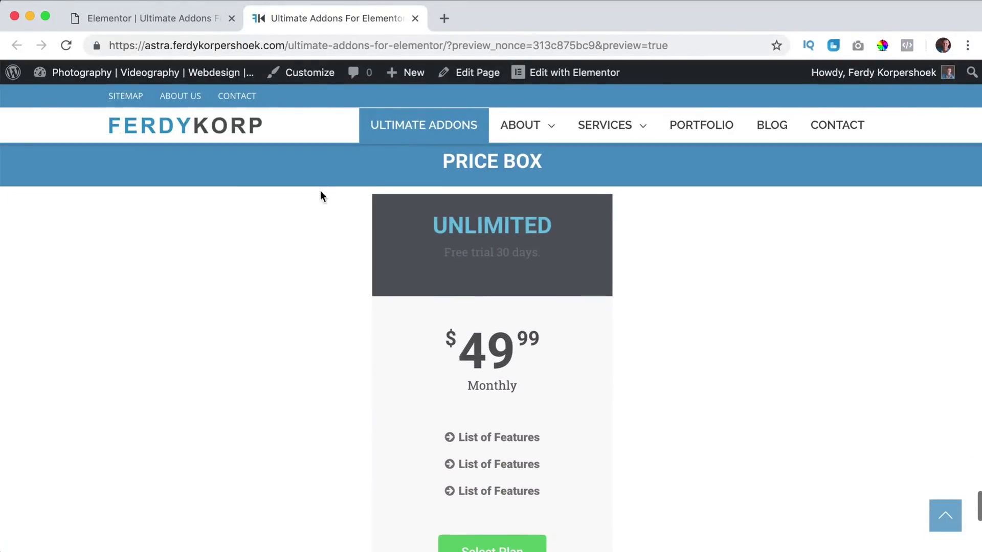
Back in the editor, set the price box style to Features at Bottom
{"action": "left_click", "coordinate": [155, 20]}
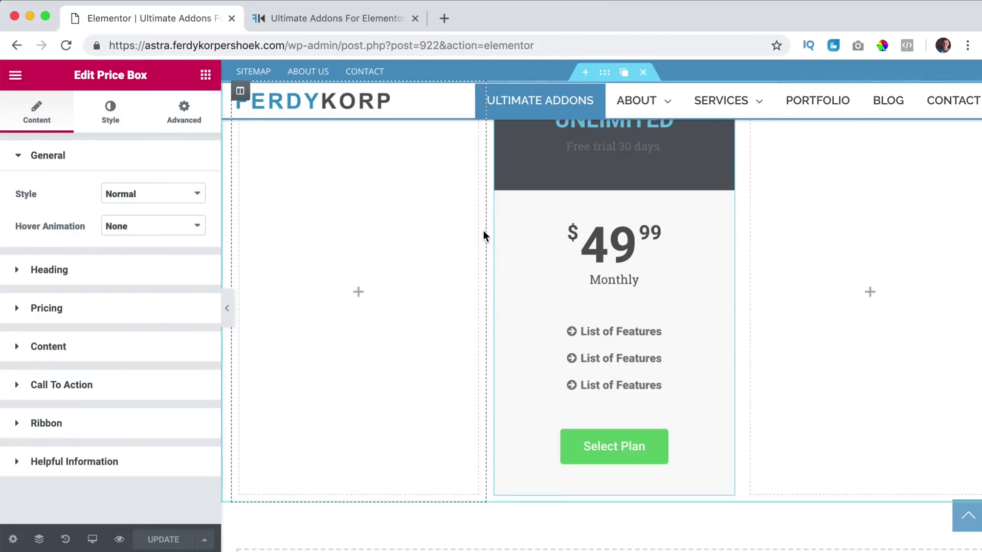
{"action": "scroll", "coordinate": [467, 236], "scroll_direction": "up", "scroll_amount": 2}
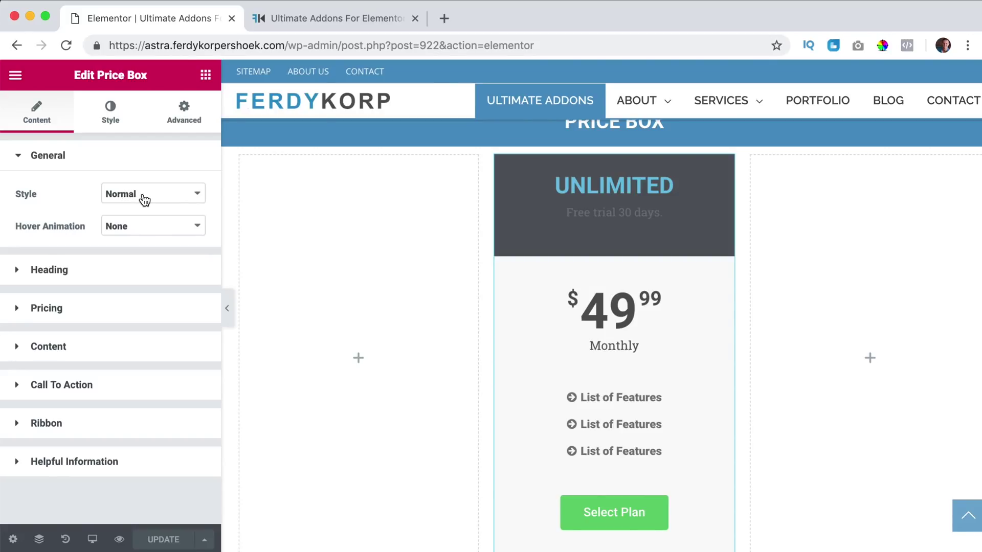
{"action": "left_click", "coordinate": [144, 199]}
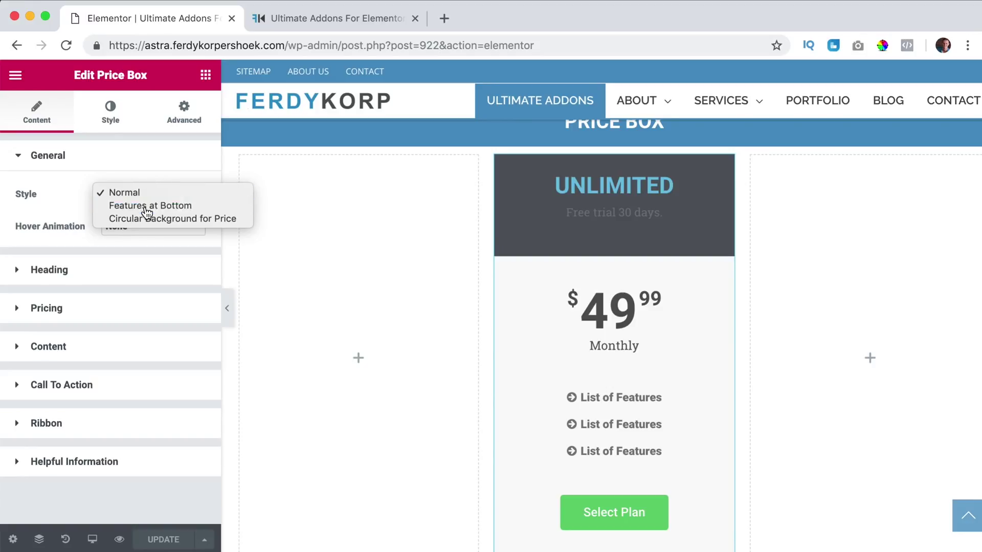
{"action": "left_click", "coordinate": [149, 206]}
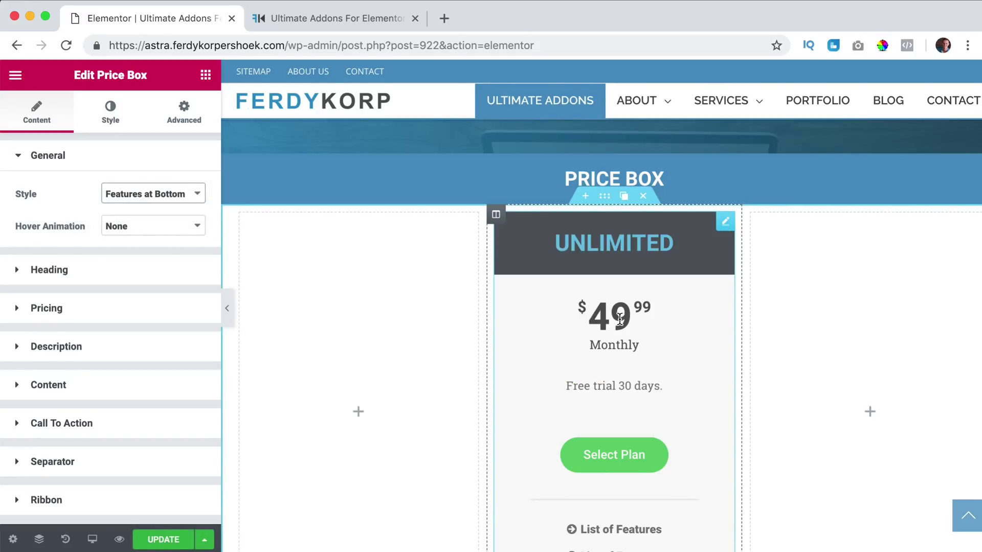
{"action": "scroll", "coordinate": [602, 320], "scroll_direction": "down", "scroll_amount": 3}
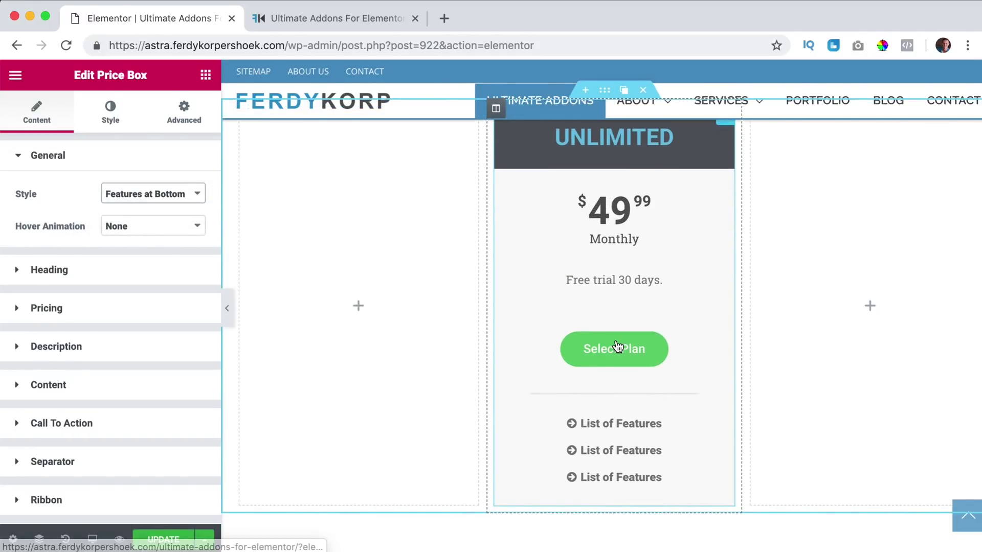
Try the Circular Background style, then revert to Features at Bottom
{"action": "left_click", "coordinate": [122, 201]}
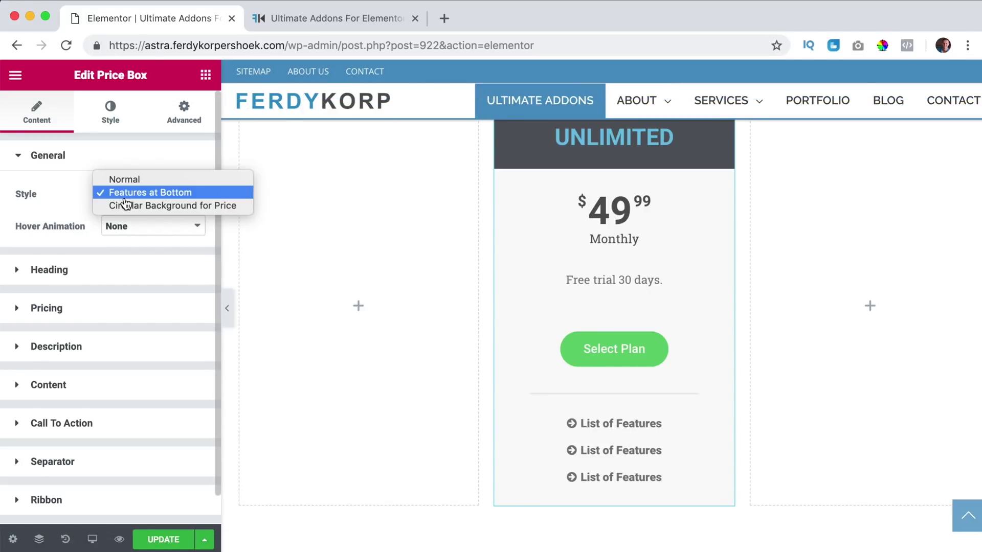
{"action": "left_click", "coordinate": [152, 207]}
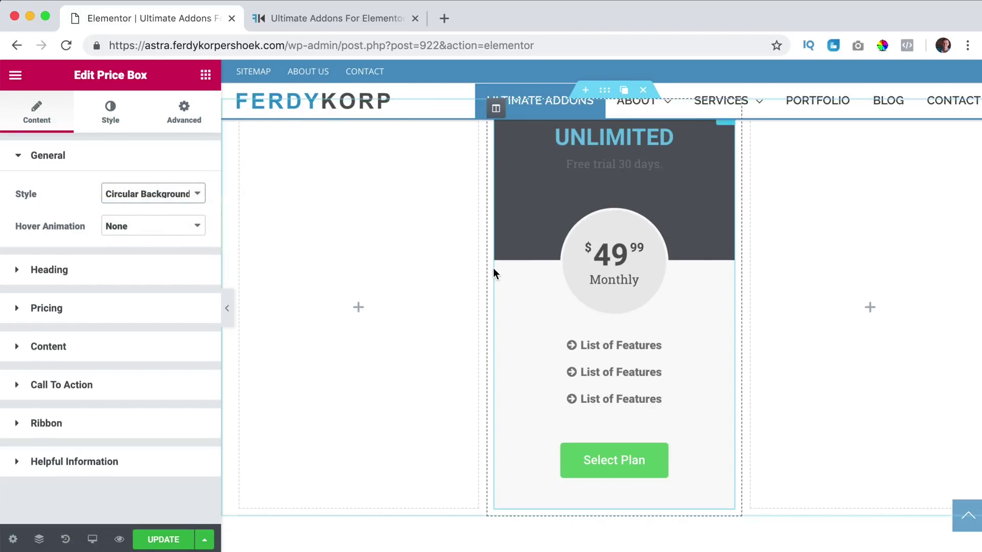
{"action": "scroll", "coordinate": [488, 270], "scroll_direction": "up", "scroll_amount": 2}
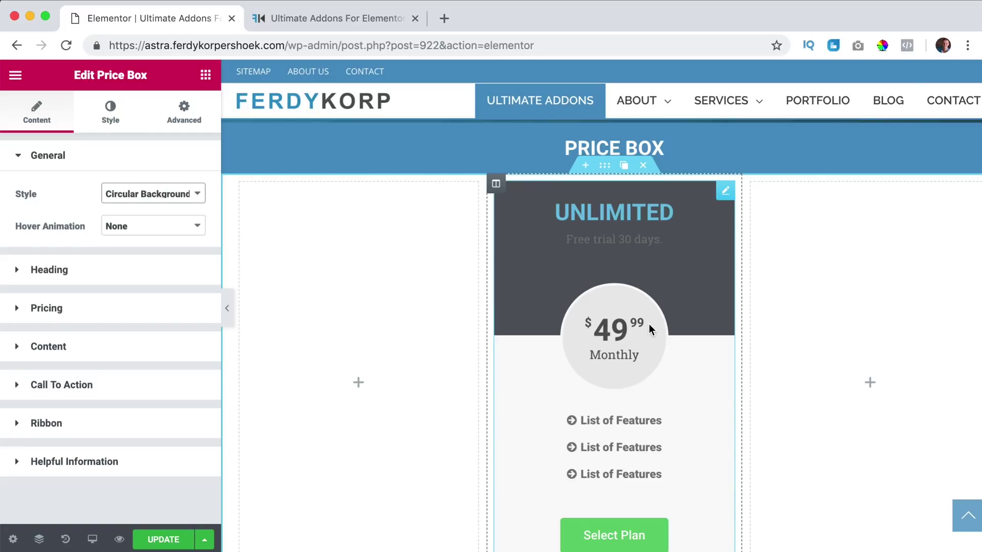
{"action": "scroll", "coordinate": [608, 317], "scroll_direction": "down", "scroll_amount": 3}
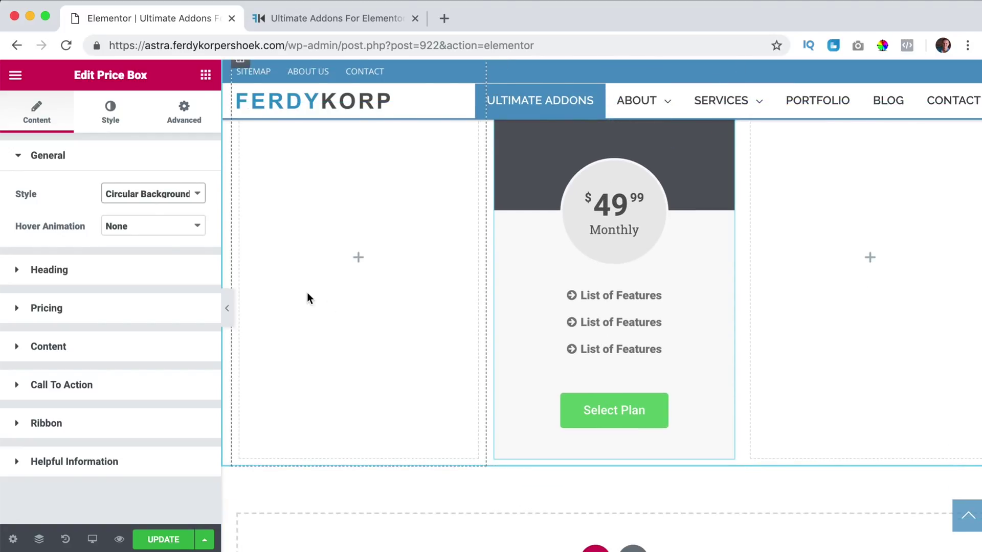
{"action": "left_click", "coordinate": [126, 195]}
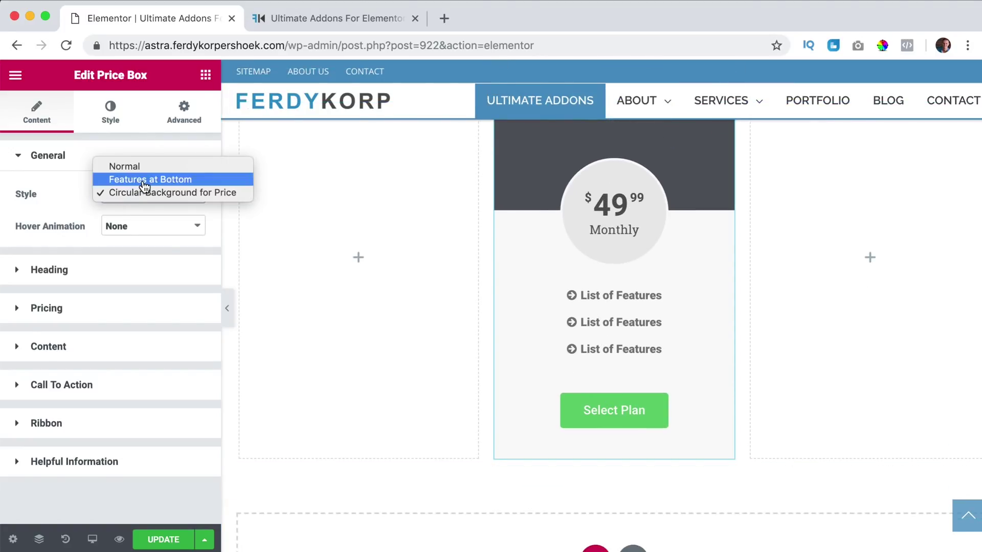
{"action": "left_click", "coordinate": [145, 180]}
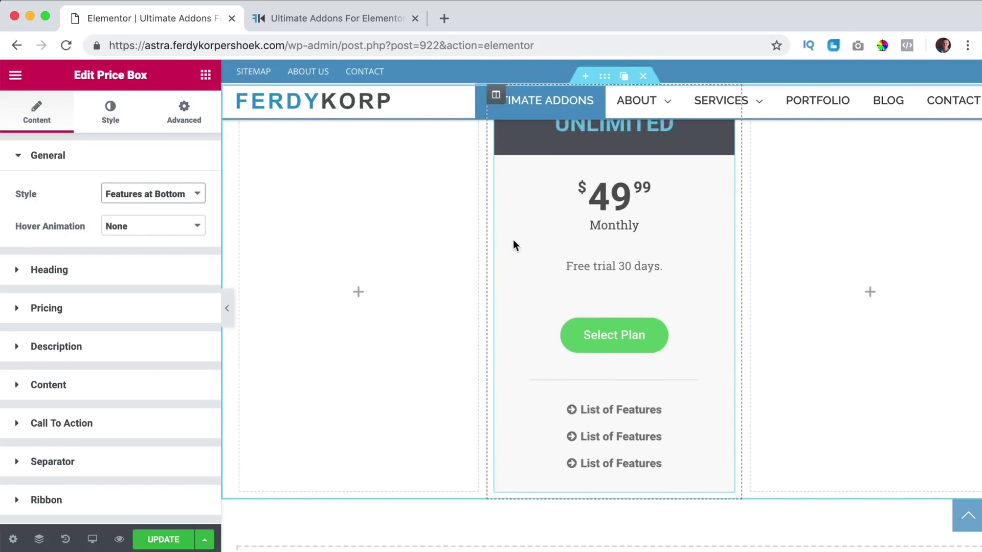
Set the price box hover animation to Float
{"action": "left_click", "coordinate": [131, 228]}
{"action": "left_click", "coordinate": [127, 240]}
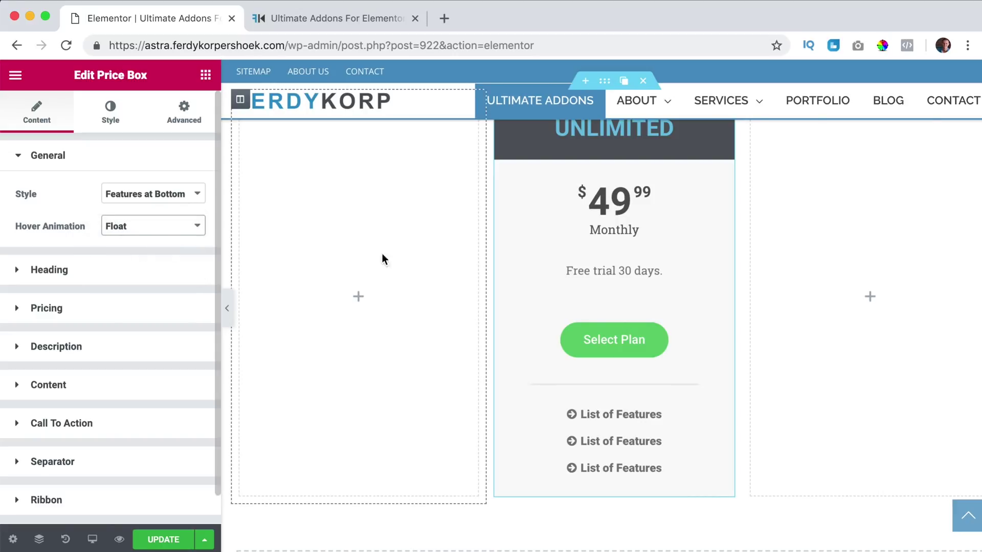
{"action": "left_click", "coordinate": [147, 232]}
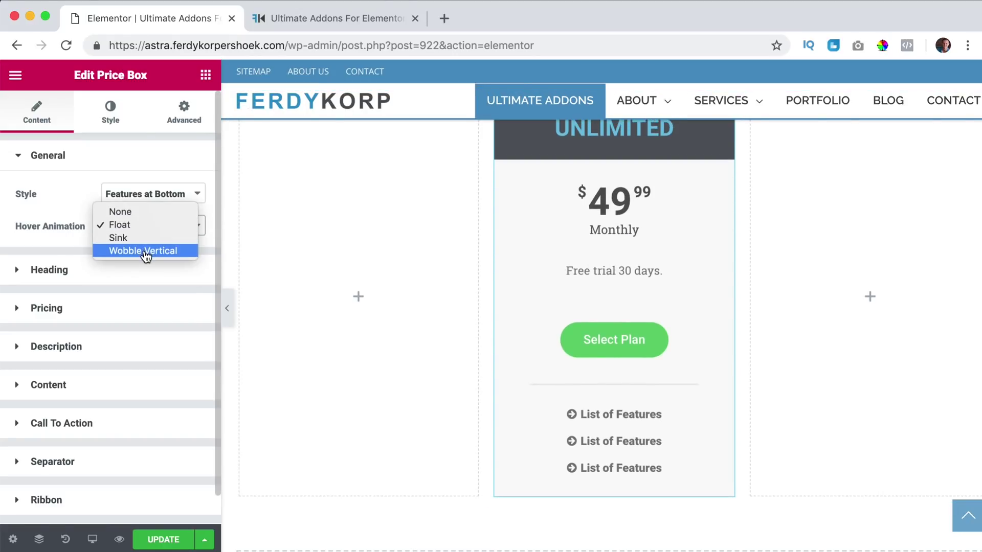
{"action": "left_click", "coordinate": [51, 215]}
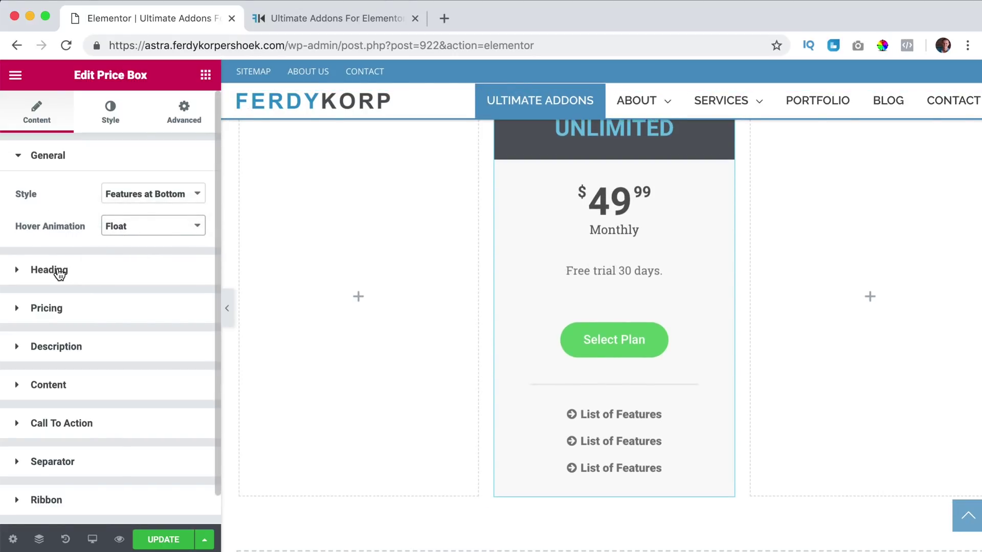
{"action": "left_click", "coordinate": [49, 270]}
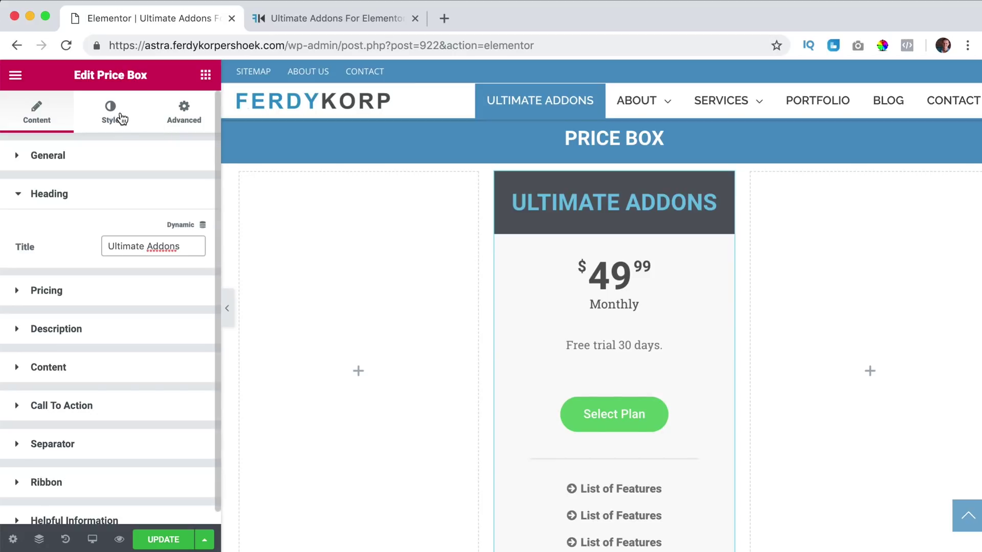
Expand the price box's Pricing settings
{"action": "left_click", "coordinate": [47, 290]}
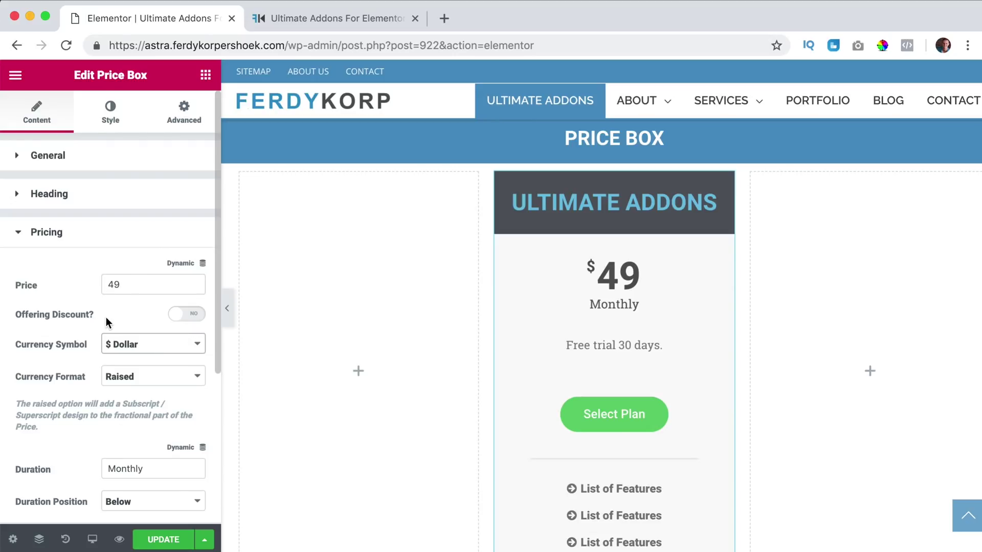
Enable a discount with original price 69, keep the $ symbol, and show it inline
{"action": "left_click", "coordinate": [185, 315]}
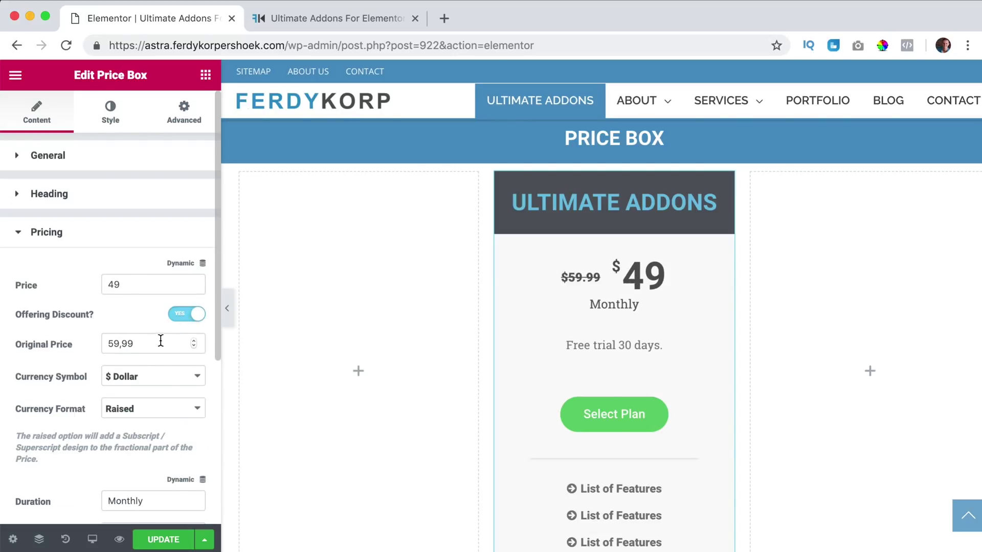
{"action": "type", "text": "69"}
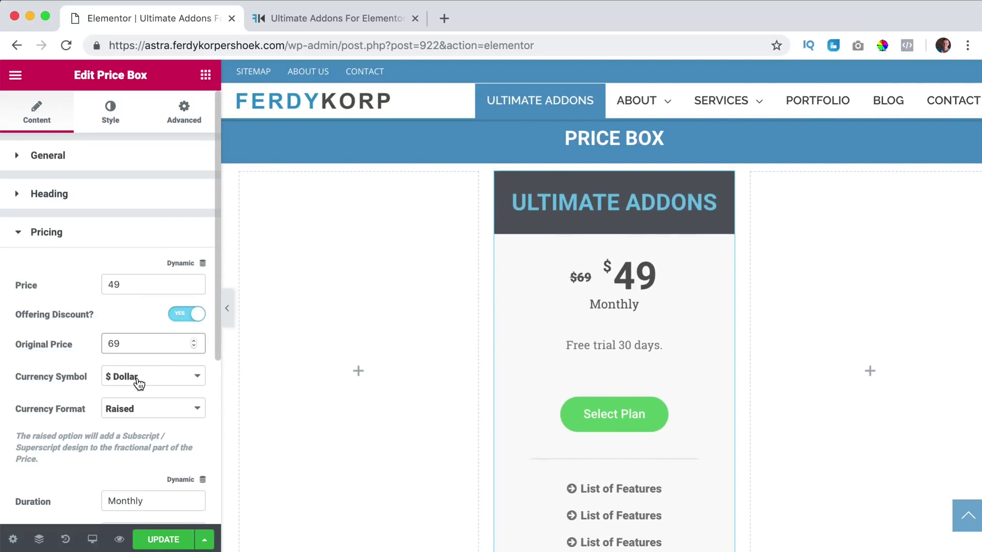
{"action": "left_click", "coordinate": [139, 382]}
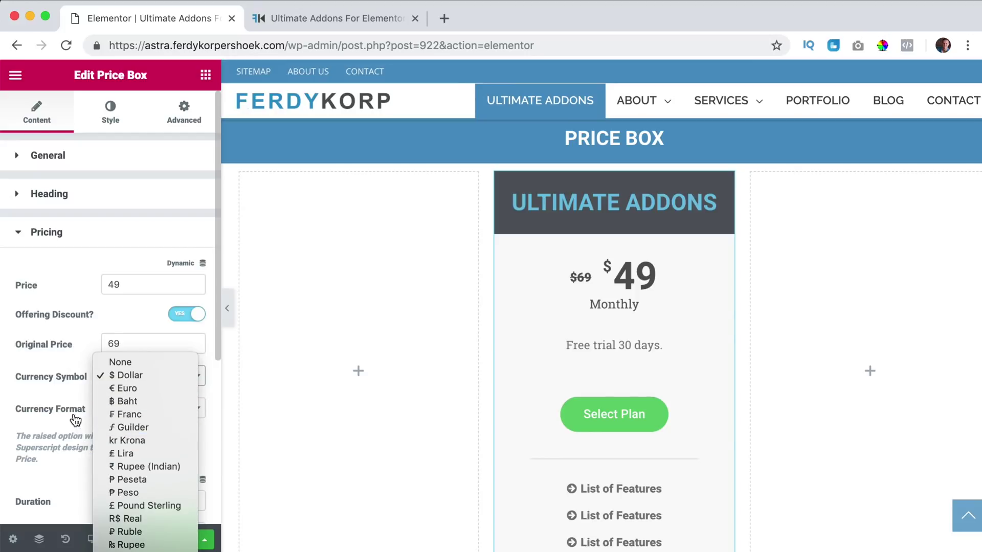
{"action": "left_click", "coordinate": [57, 363]}
{"action": "scroll", "coordinate": [56, 365], "scroll_direction": "down", "scroll_amount": 2}
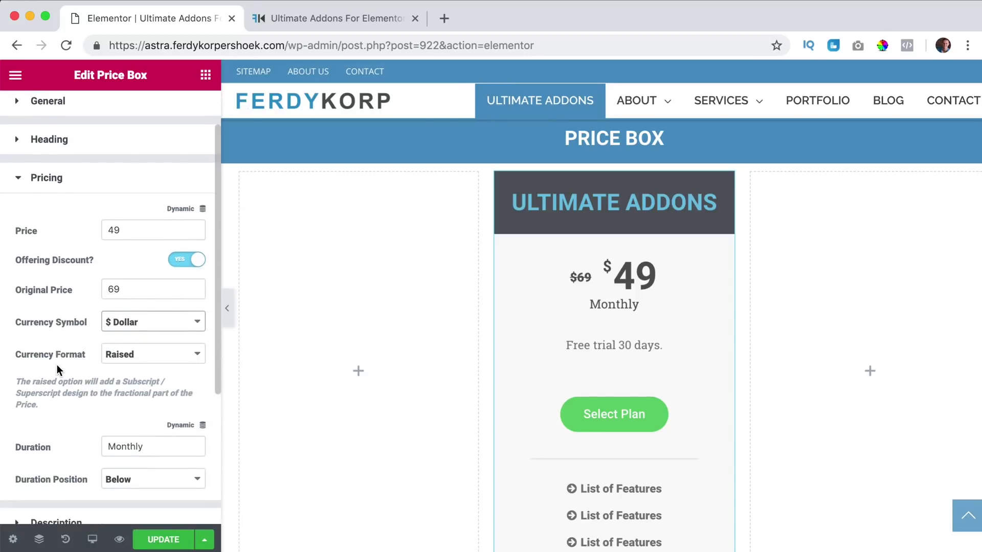
{"action": "left_click", "coordinate": [131, 361]}
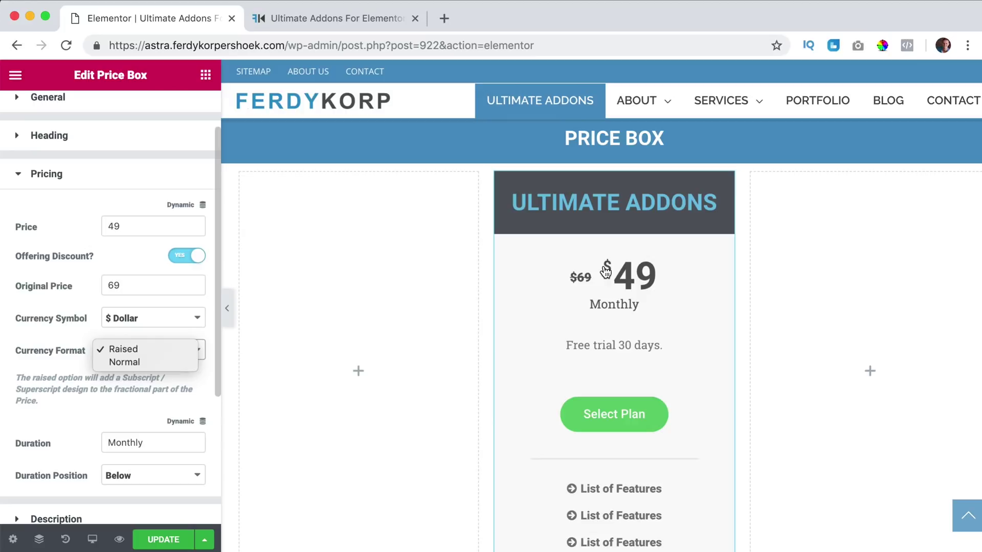
{"action": "left_click", "coordinate": [132, 363]}
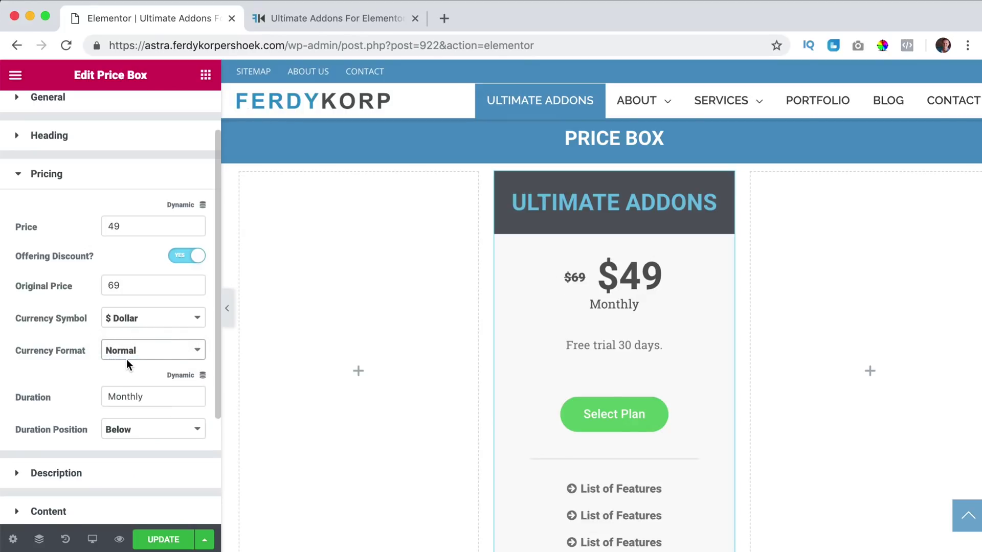
{"action": "scroll", "coordinate": [80, 359], "scroll_direction": "down", "scroll_amount": 2}
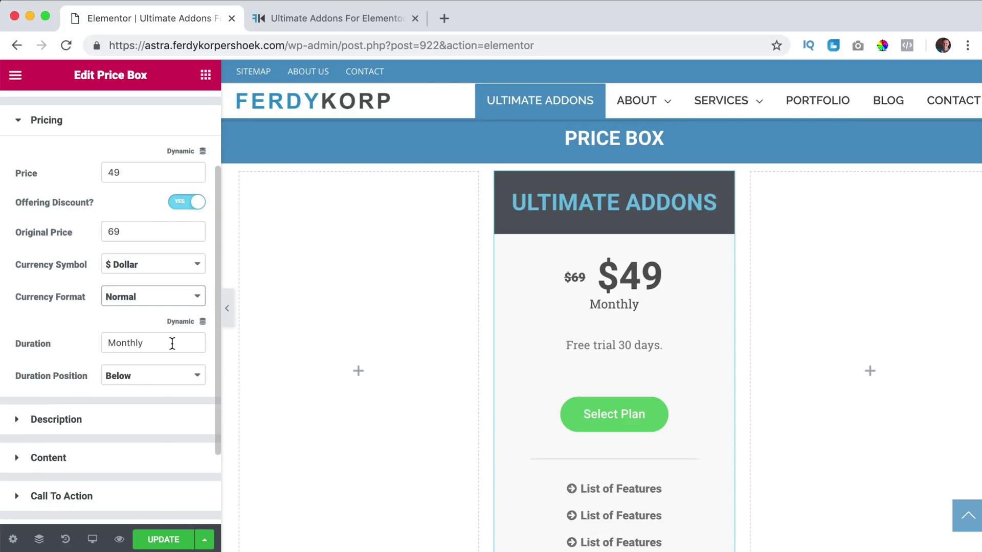
Change the duration to 'Per Year', try it beside the price, then keep it Below
{"action": "left_click_drag", "start_coordinate": [172, 344], "coordinate": [127, 343]}
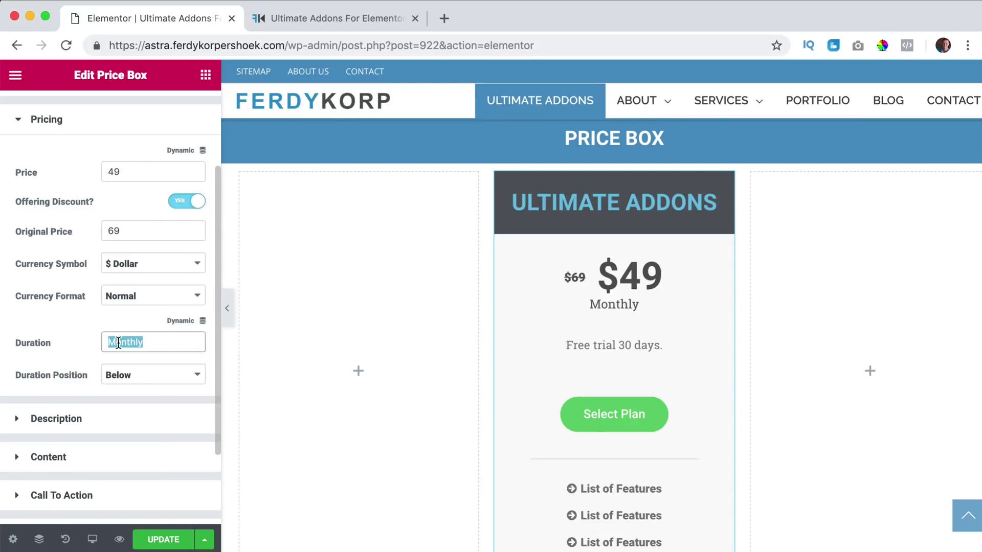
{"action": "key", "text": "BackSpace"}
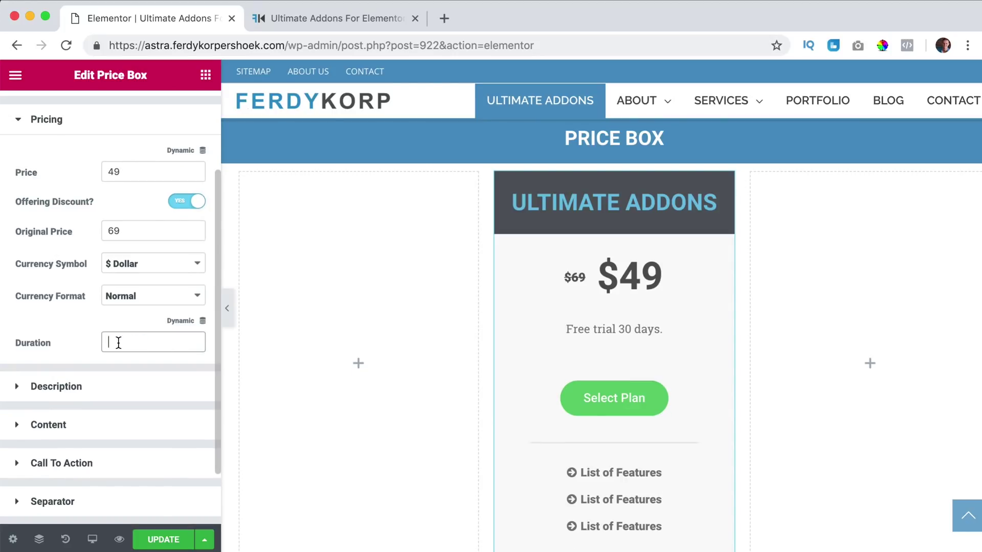
{"action": "type", "text": "Per Year"}
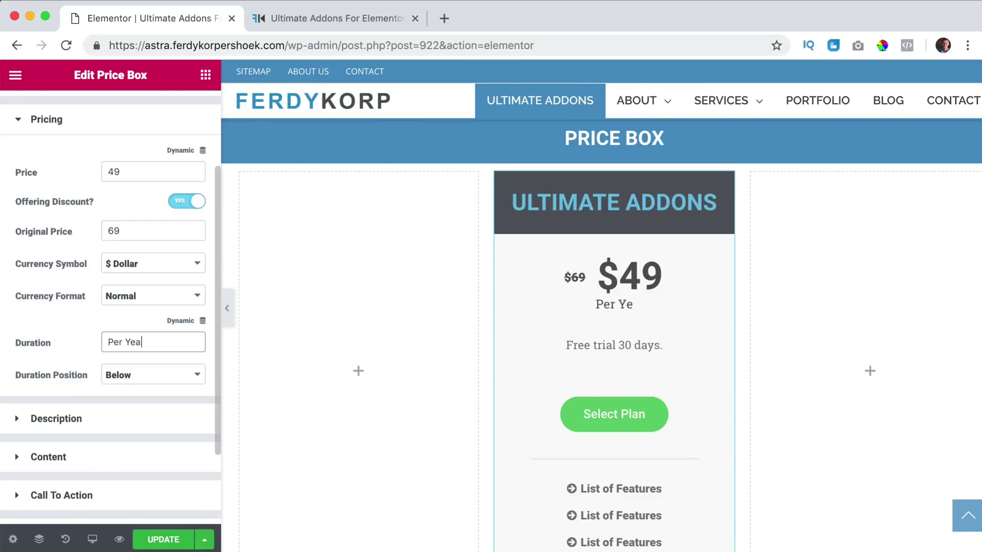
{"action": "left_click", "coordinate": [120, 375]}
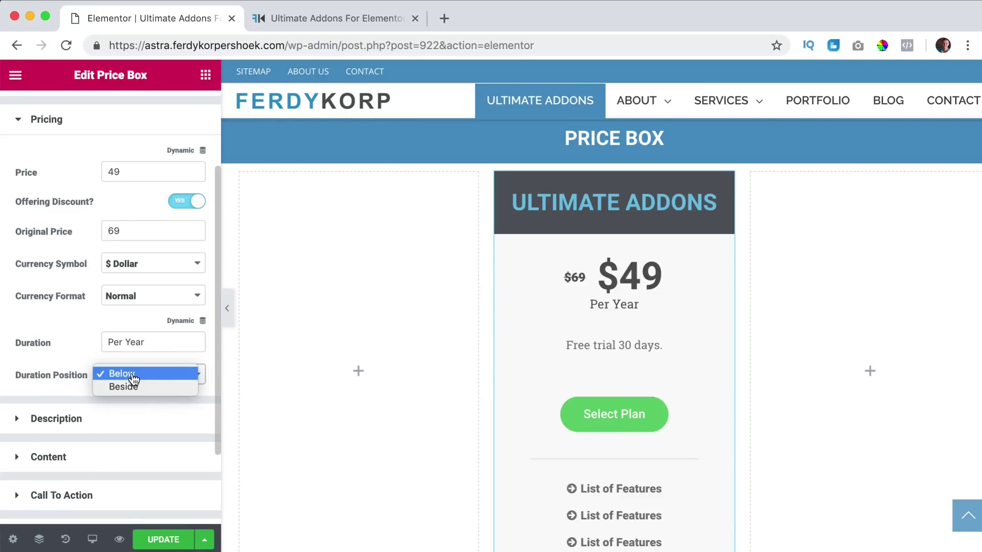
{"action": "left_click", "coordinate": [137, 390]}
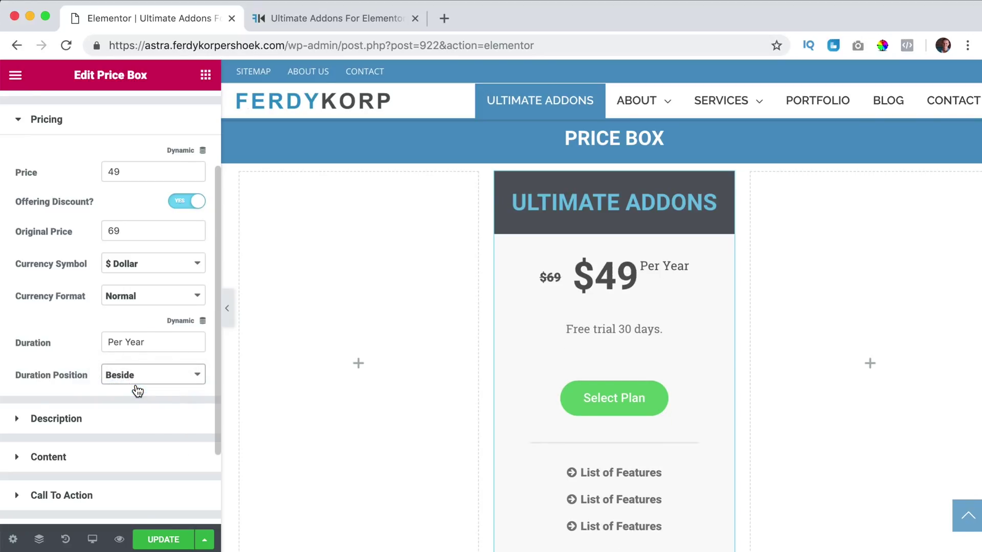
{"action": "left_click", "coordinate": [135, 381]}
{"action": "left_click", "coordinate": [132, 362]}
Delete the 'Free trial 30 days.' description and expand the List of Features items
{"action": "left_click", "coordinate": [42, 423]}
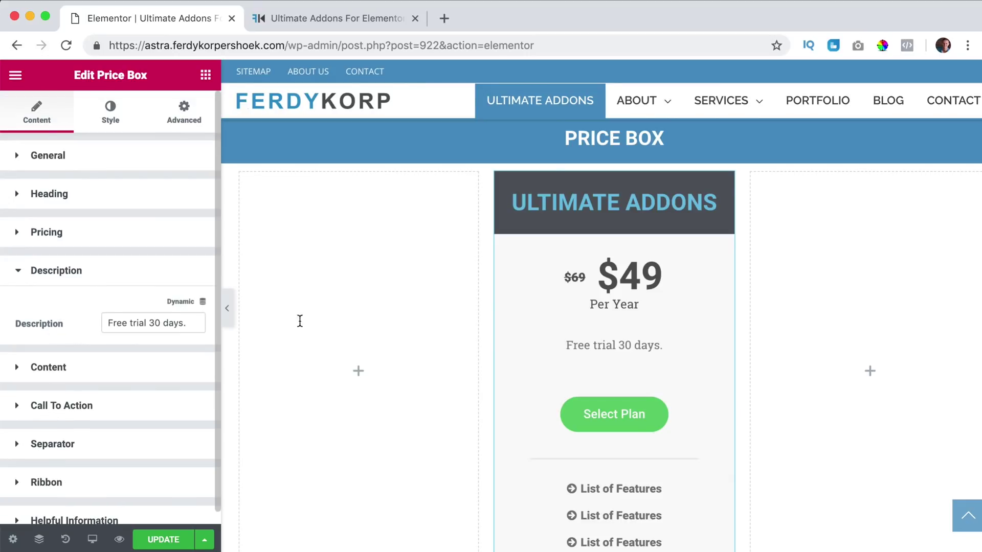
{"action": "left_click", "coordinate": [189, 324]}
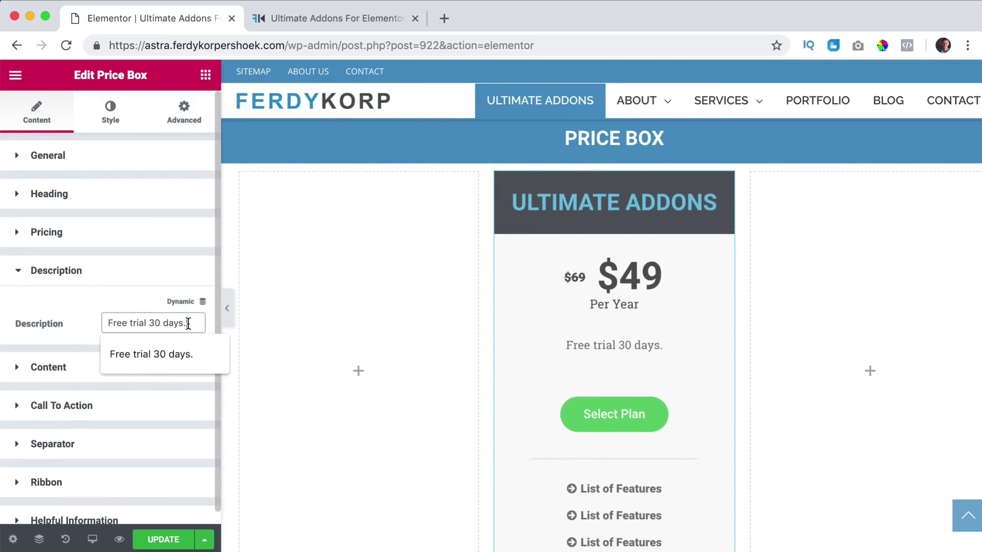
{"action": "key", "text": "super+a"}
{"action": "key", "text": "BackSpace"}
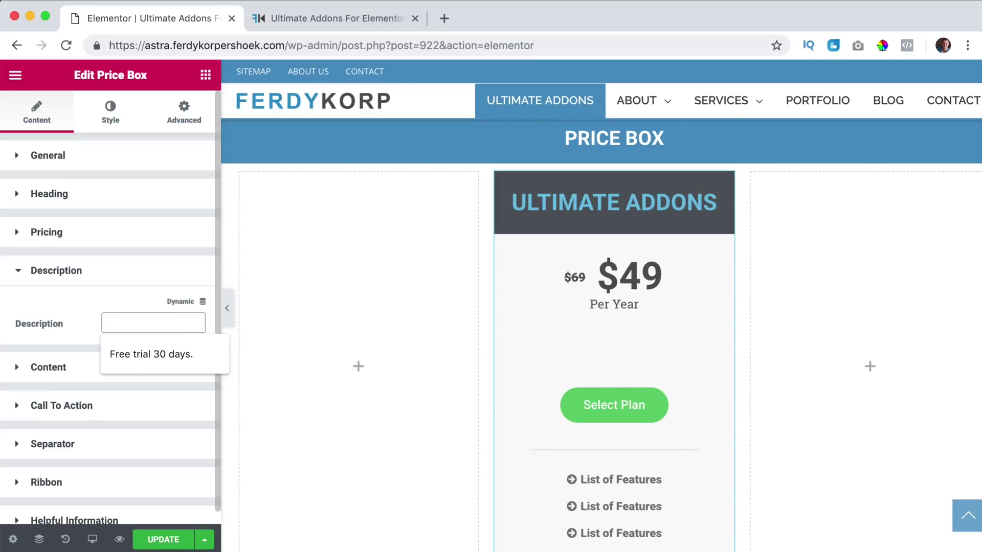
{"action": "left_click", "coordinate": [57, 271]}
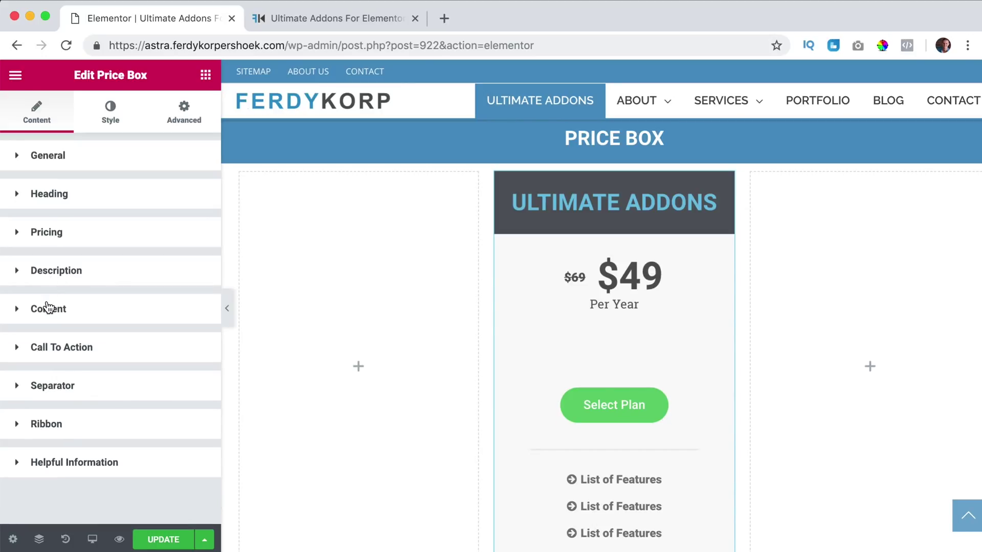
{"action": "left_click", "coordinate": [47, 310]}
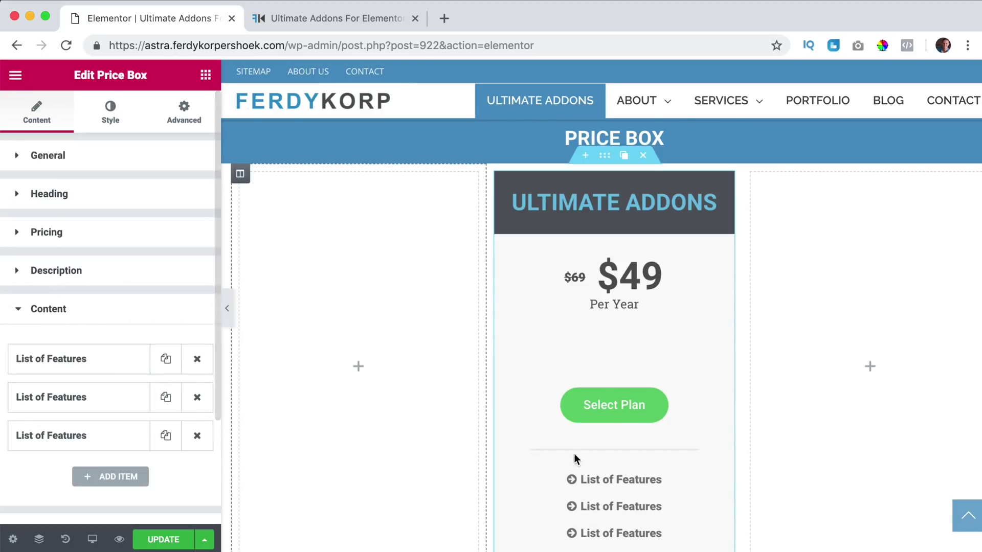
{"action": "scroll", "coordinate": [670, 456], "scroll_direction": "down", "scroll_amount": 3}
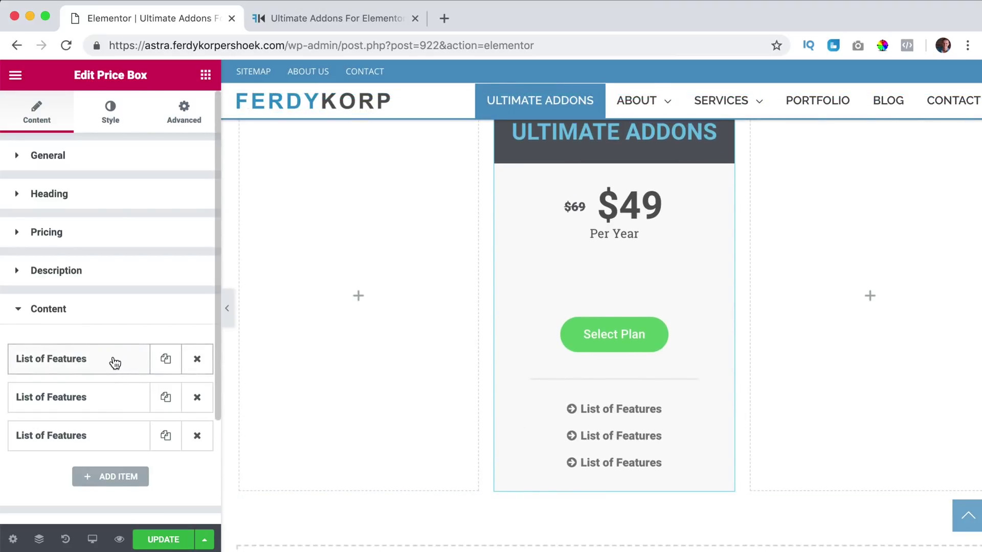
Change the first feature's text to 'Ever-growing library of Widgets'
{"action": "left_click", "coordinate": [87, 365]}
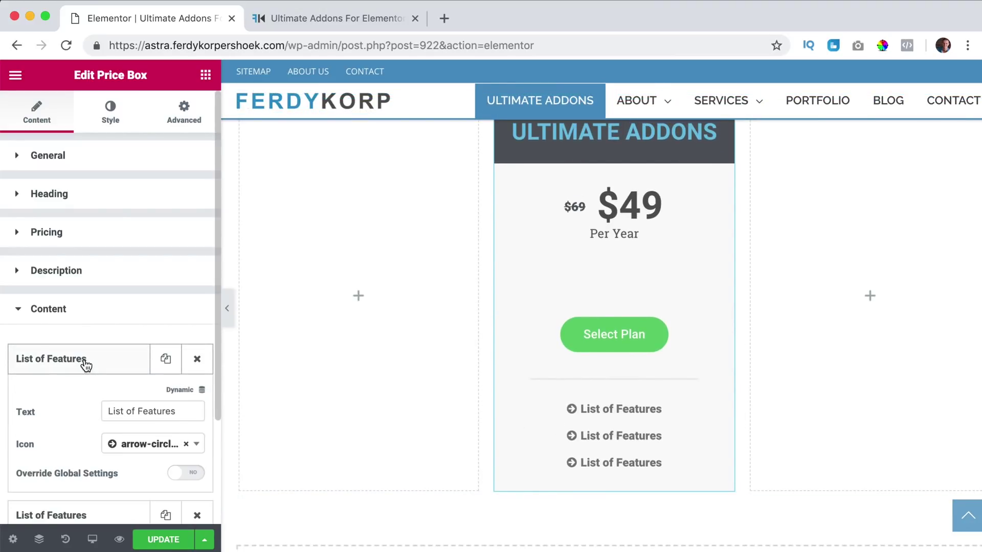
{"action": "scroll", "coordinate": [88, 365], "scroll_direction": "down", "scroll_amount": 3}
{"action": "triple_click", "coordinate": [144, 296]}
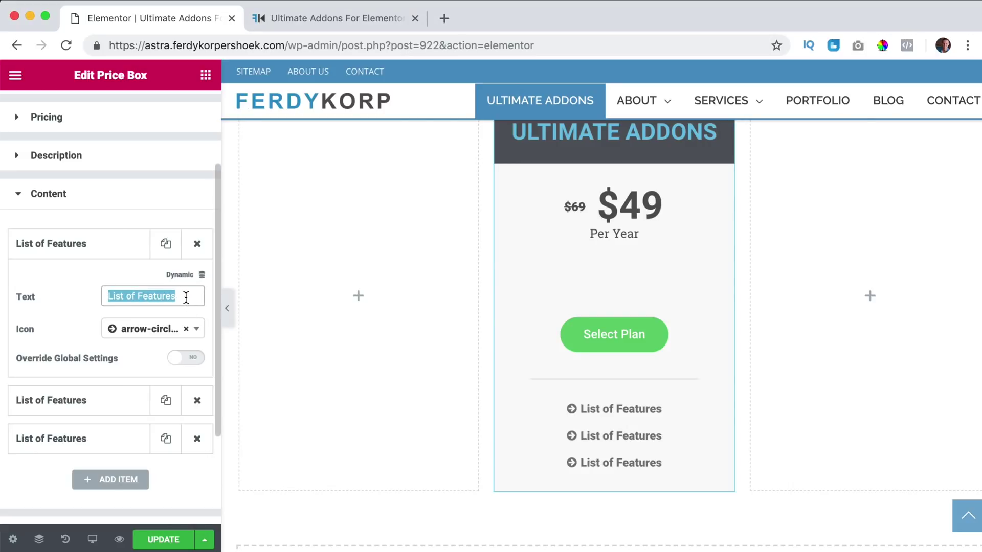
{"action": "type", "text": "Ever-growing library of Widgets"}
Give the first feature a check icon with an overridden green icon colour
{"action": "left_click", "coordinate": [161, 330]}
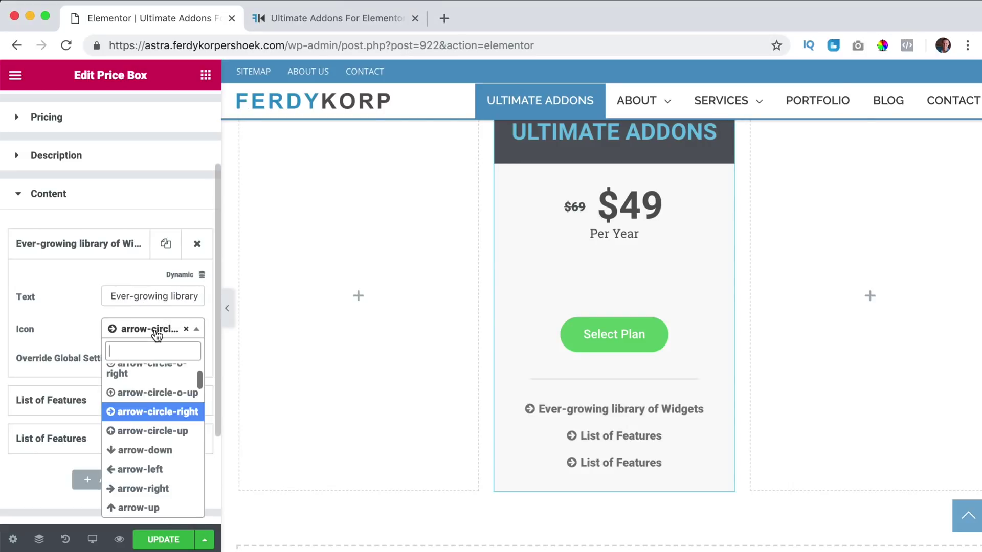
{"action": "type", "text": "check"}
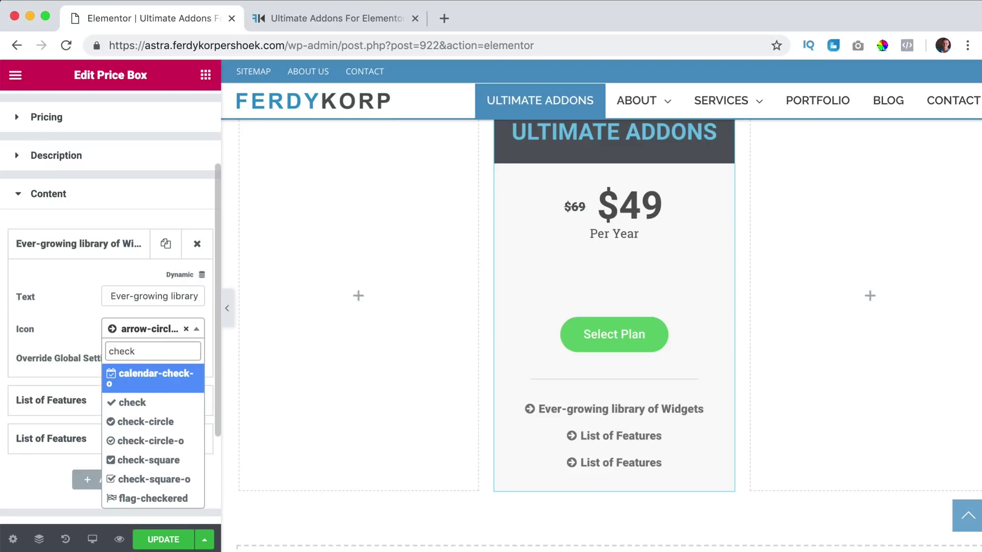
{"action": "left_click", "coordinate": [136, 407]}
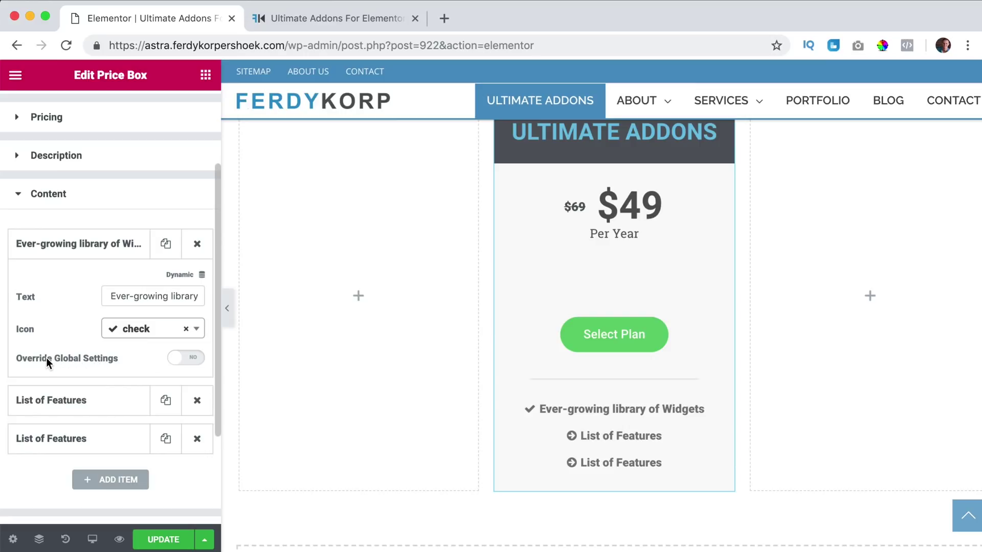
{"action": "left_click", "coordinate": [178, 359]}
{"action": "scroll", "coordinate": [134, 360], "scroll_direction": "down", "scroll_amount": 2}
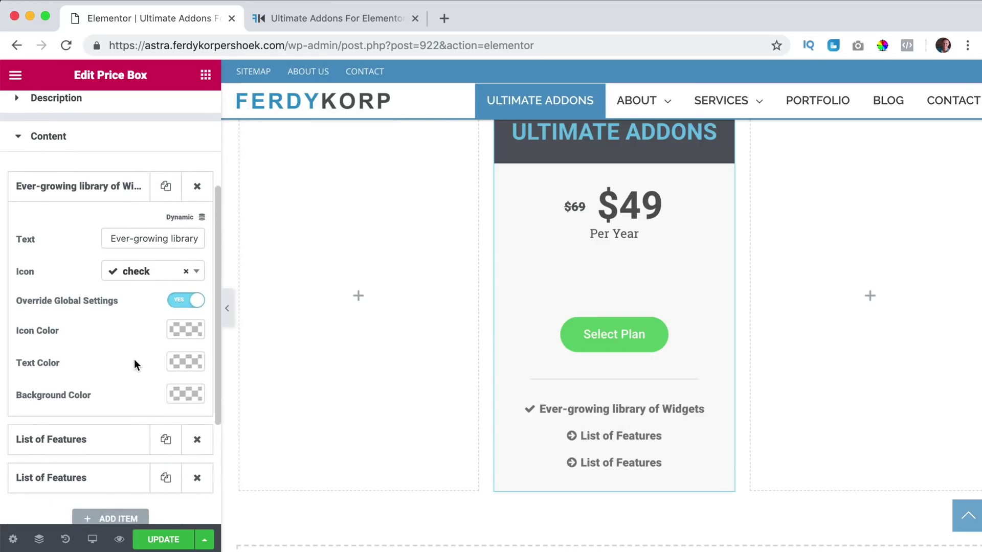
{"action": "left_click", "coordinate": [174, 331]}
{"action": "left_click", "coordinate": [83, 499]}
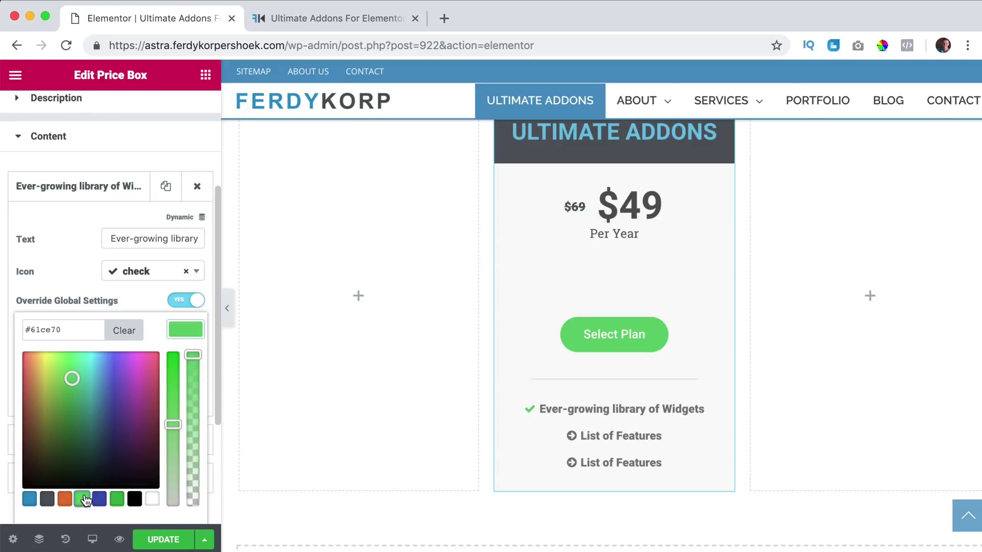
{"action": "left_click", "coordinate": [177, 335]}
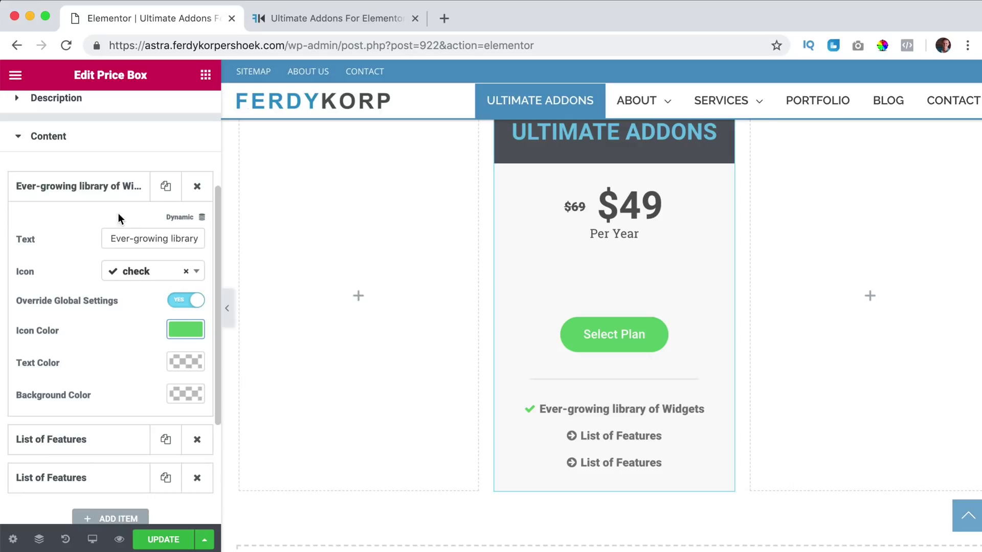
{"action": "left_click", "coordinate": [102, 188]}
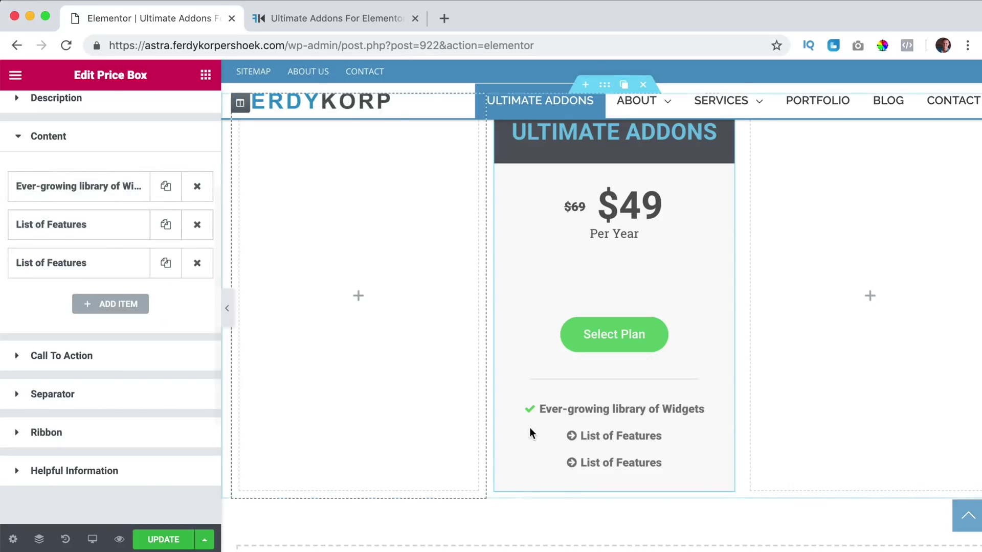
Delete the two placeholder features and duplicate the first feature four times
{"action": "left_click", "coordinate": [198, 226]}
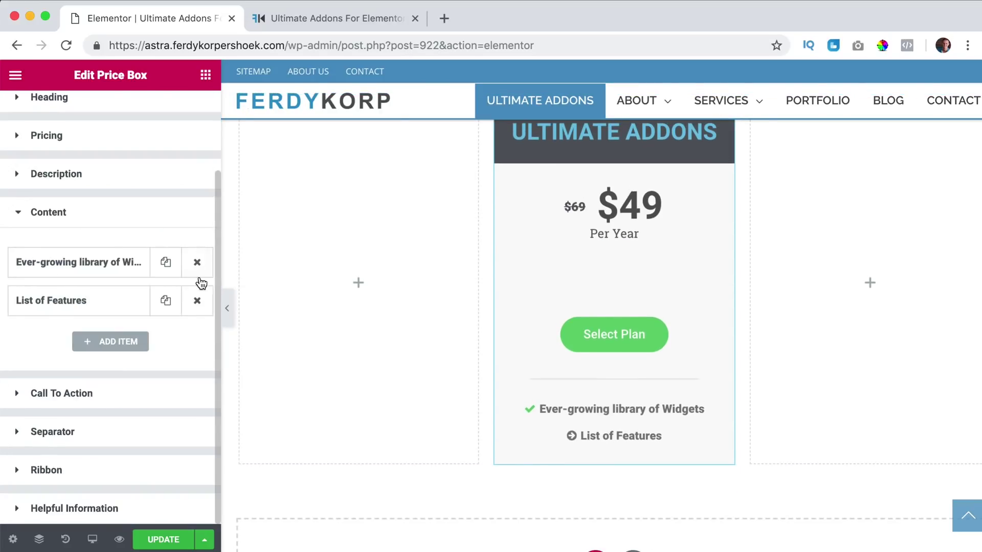
{"action": "left_click", "coordinate": [198, 303]}
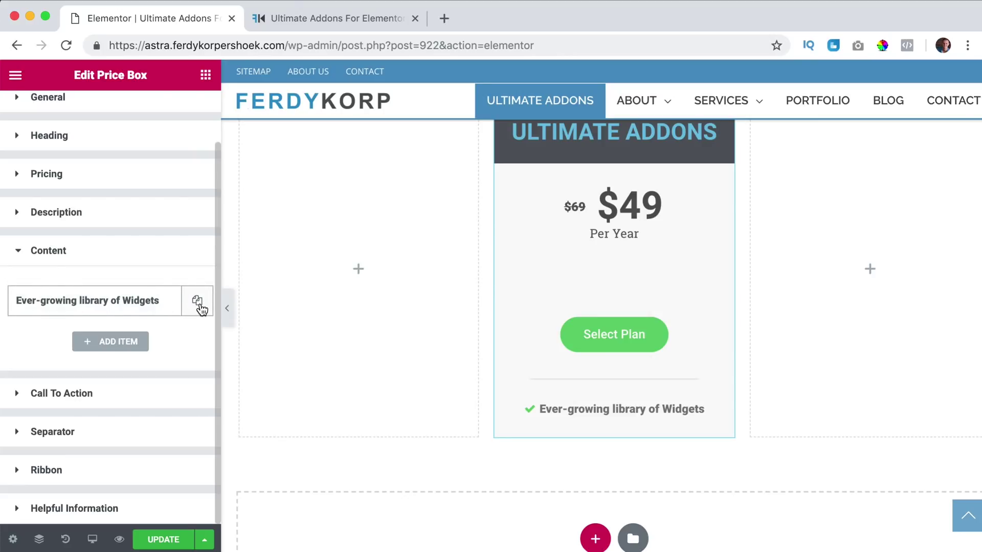
{"action": "left_click", "coordinate": [200, 307]}
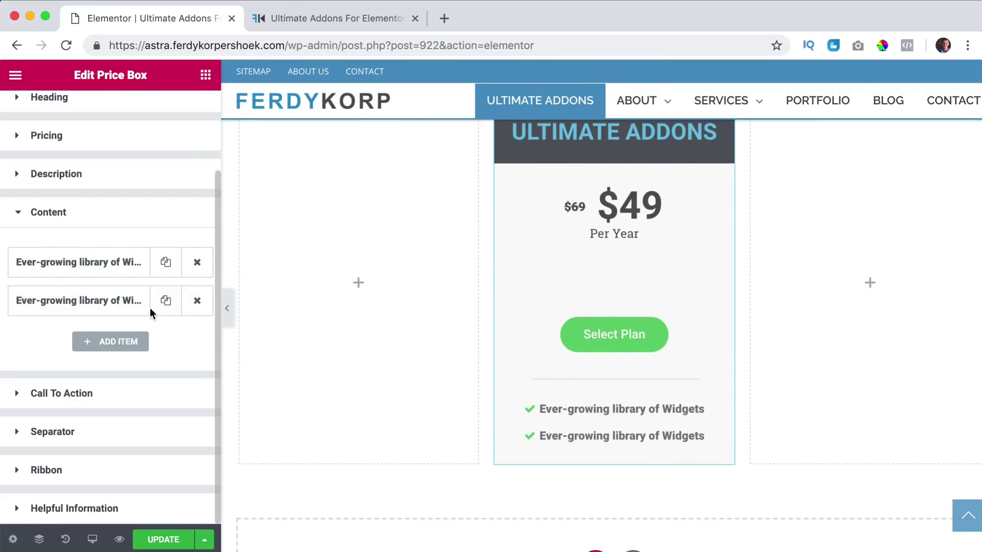
{"action": "left_click", "coordinate": [164, 309]}
{"action": "left_click", "coordinate": [165, 305]}
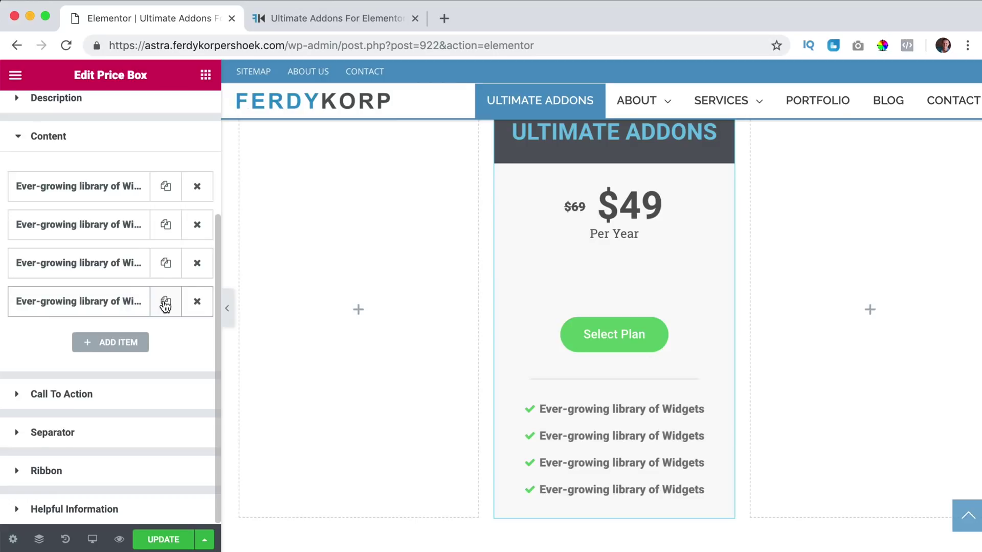
{"action": "left_click", "coordinate": [165, 307]}
Rename the second and third features to 'White Label Branding' and 'WooCommerce Widgets'
{"action": "left_click", "coordinate": [91, 395]}
{"action": "scroll", "coordinate": [91, 395], "scroll_direction": "down", "scroll_amount": 4}
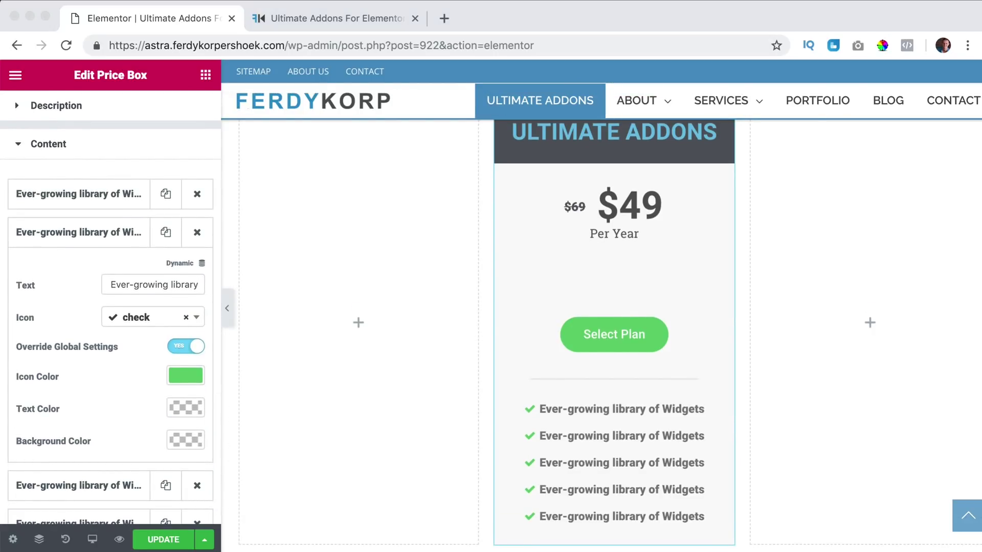
{"action": "triple_click", "coordinate": [152, 285]}
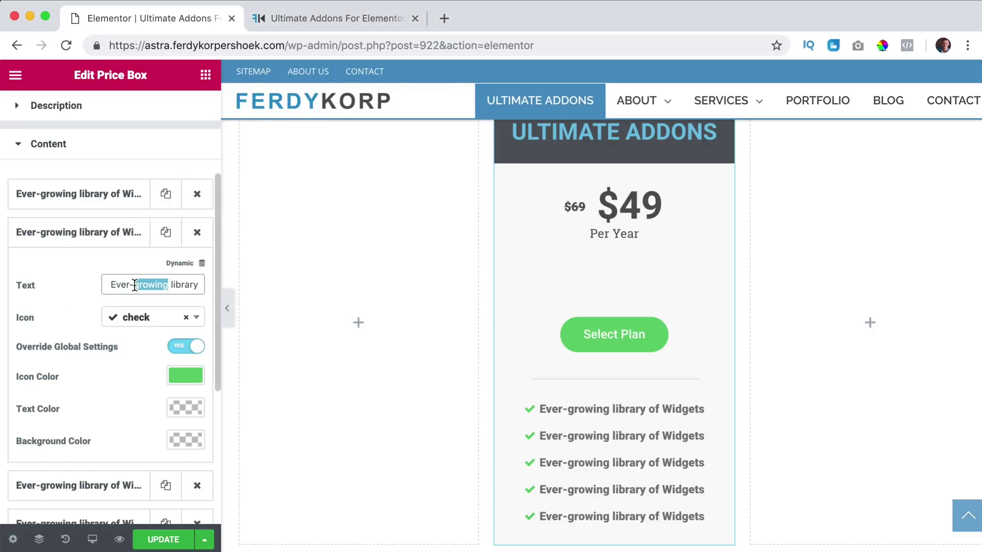
{"action": "type", "text": "White Label Branding"}
{"action": "left_click", "coordinate": [104, 237]}
{"action": "left_click", "coordinate": [98, 273]}
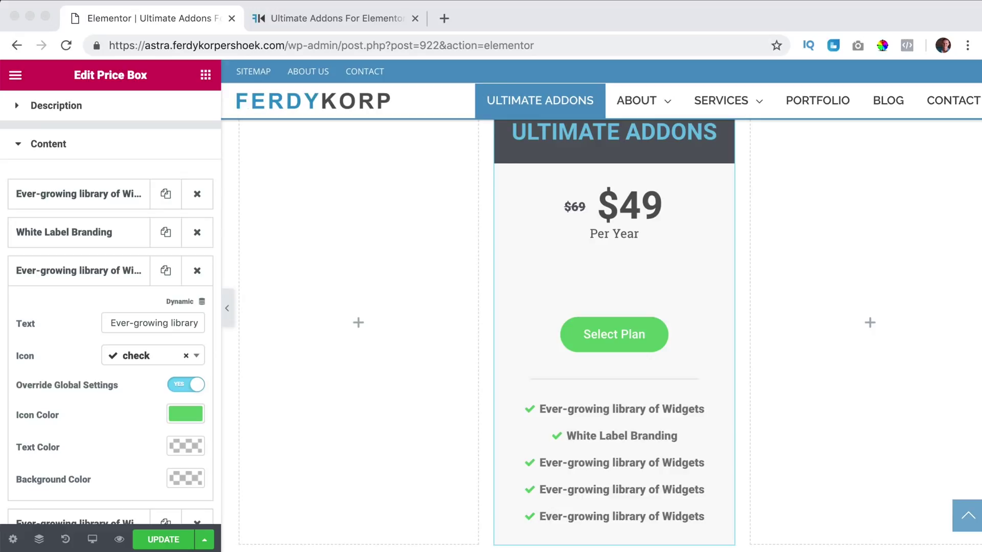
{"action": "triple_click", "coordinate": [139, 321]}
{"action": "type", "text": "WooCommerce Widgets"}
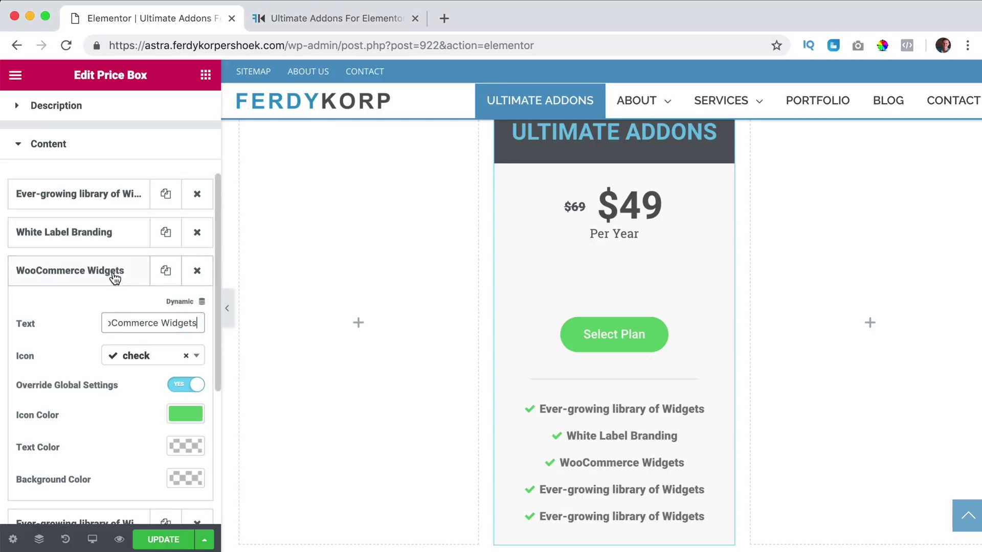
{"action": "left_click", "coordinate": [114, 276]}
Rename the fourth and fifth features to 'Unlimited Website License' and 'RTL Support'
{"action": "left_click", "coordinate": [99, 309]}
{"action": "key", "text": "super+Tab"}
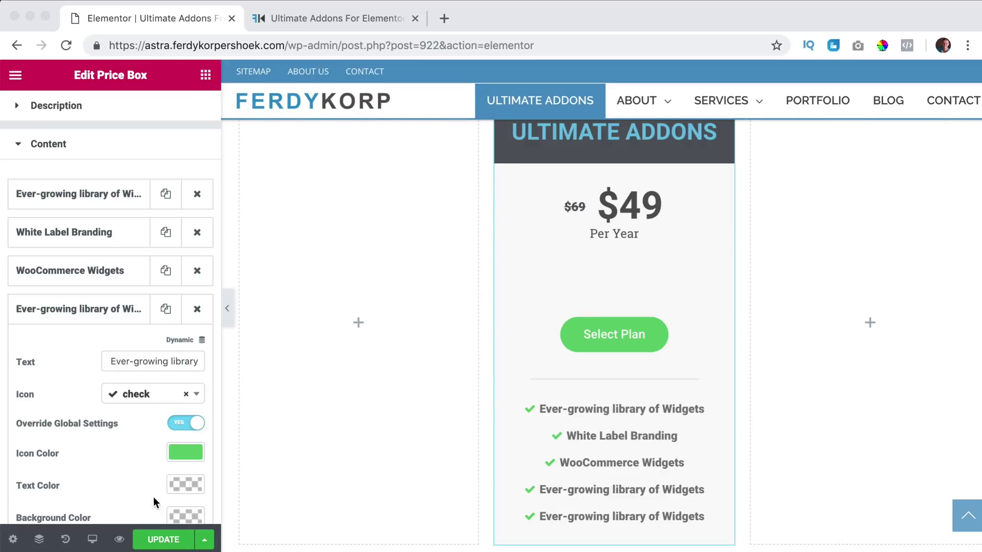
{"action": "left_click", "coordinate": [114, 362]}
{"action": "triple_click", "coordinate": [114, 362]}
{"action": "key", "text": "super+v"}
{"action": "left_click", "coordinate": [91, 307]}
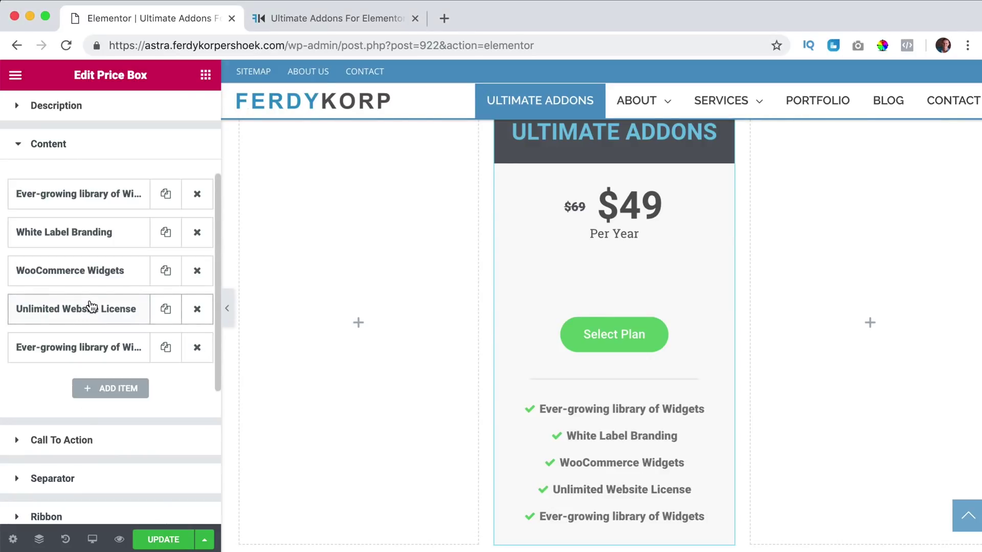
{"action": "key", "text": "super+Tab"}
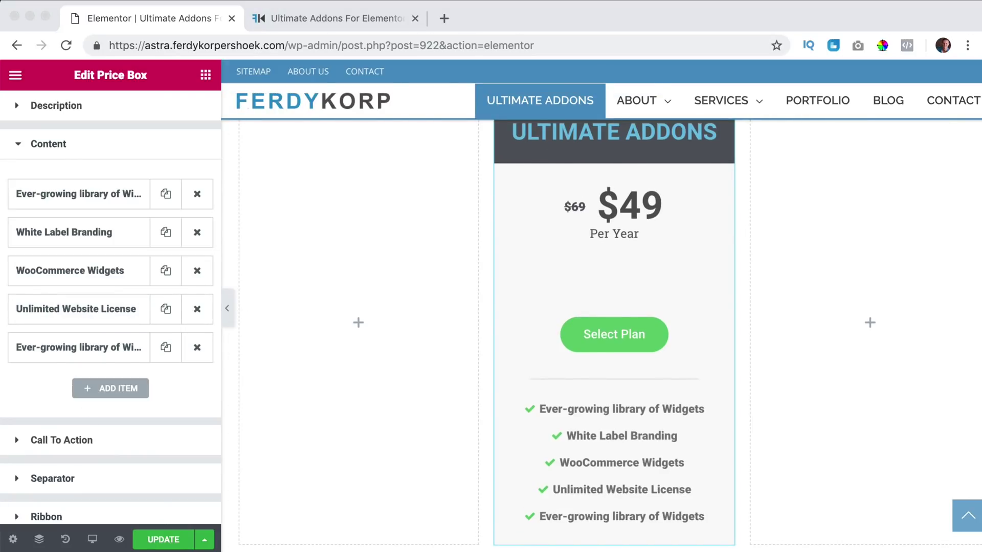
{"action": "left_click", "coordinate": [77, 348]}
{"action": "triple_click", "coordinate": [119, 397]}
{"action": "type", "text": "RTL Support"}
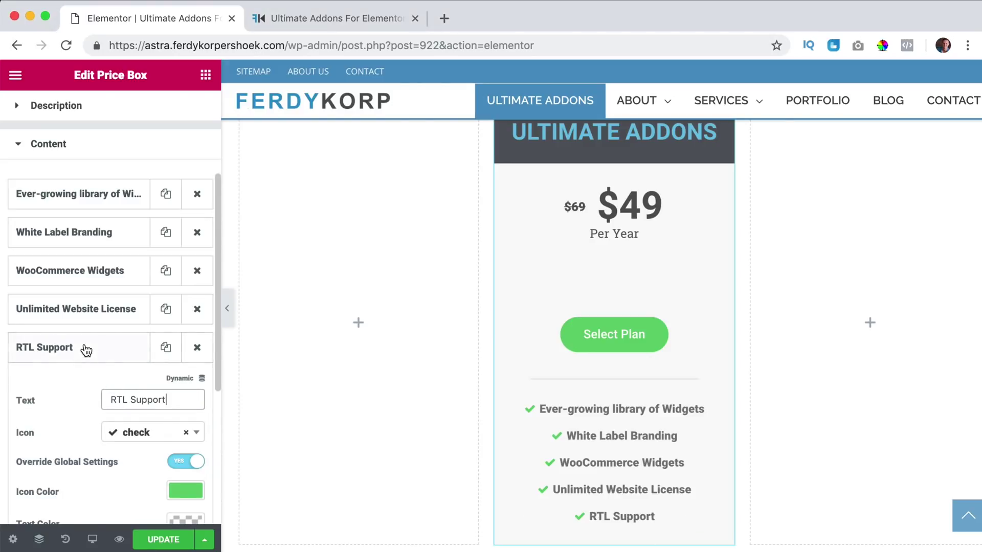
{"action": "left_click", "coordinate": [82, 348]}
{"action": "scroll", "coordinate": [548, 403], "scroll_direction": "up", "scroll_amount": 2}
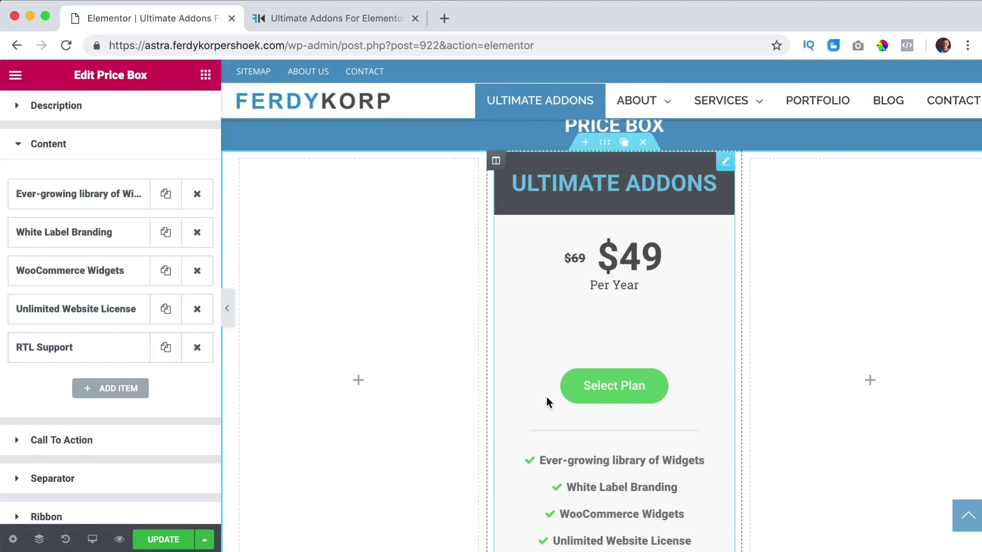
{"action": "scroll", "coordinate": [593, 407], "scroll_direction": "down", "scroll_amount": 3}
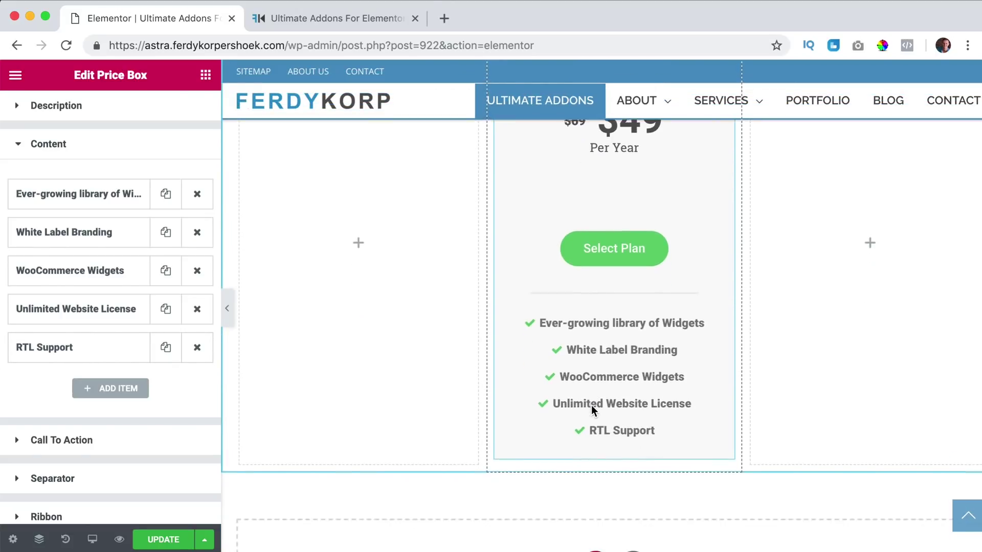
{"action": "scroll", "coordinate": [593, 406], "scroll_direction": "up", "scroll_amount": 2}
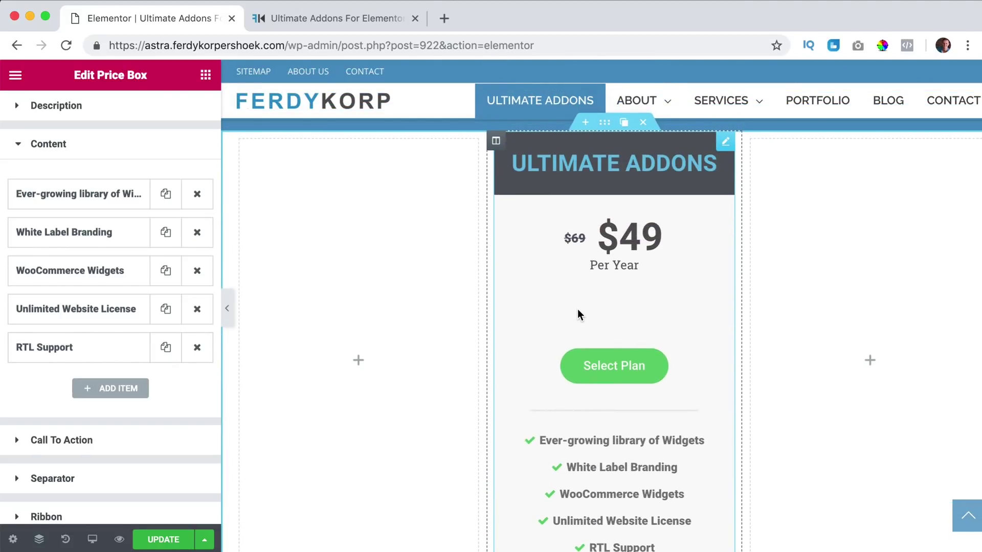
{"action": "scroll", "coordinate": [579, 309], "scroll_direction": "down", "scroll_amount": 3}
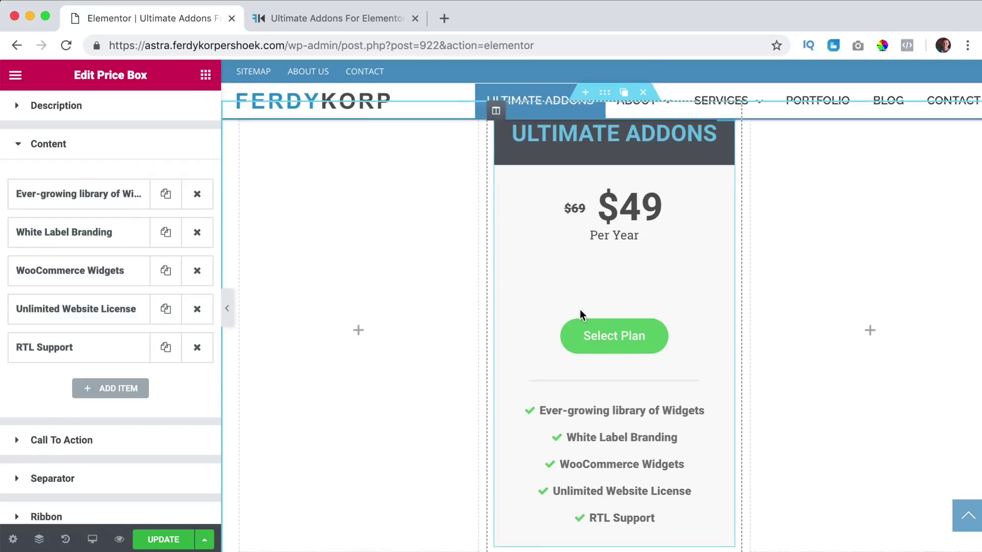
Set the call-to-action type to Button
{"action": "left_click", "coordinate": [53, 443]}
{"action": "scroll", "coordinate": [76, 355], "scroll_direction": "down", "scroll_amount": 3}
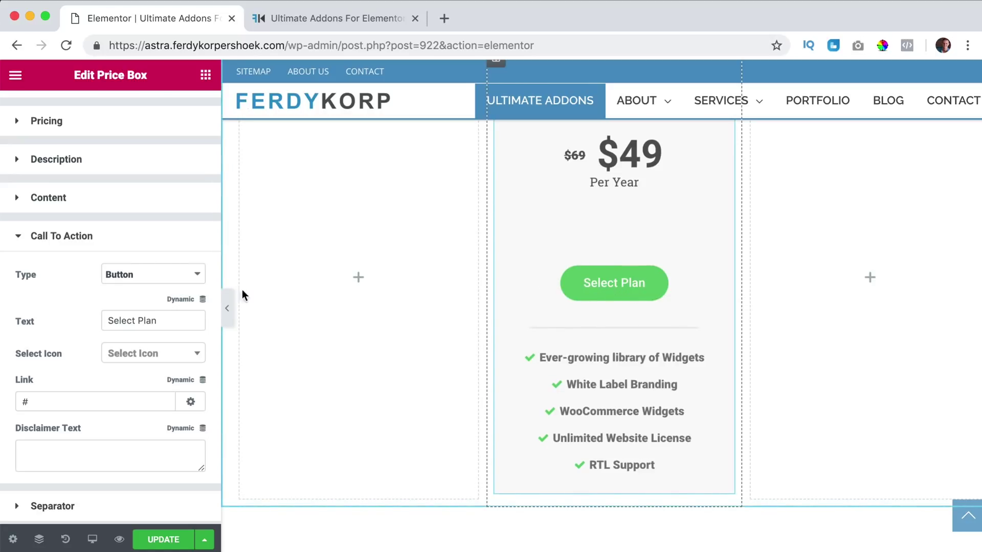
{"action": "left_click", "coordinate": [174, 279]}
{"action": "left_click", "coordinate": [120, 259]}
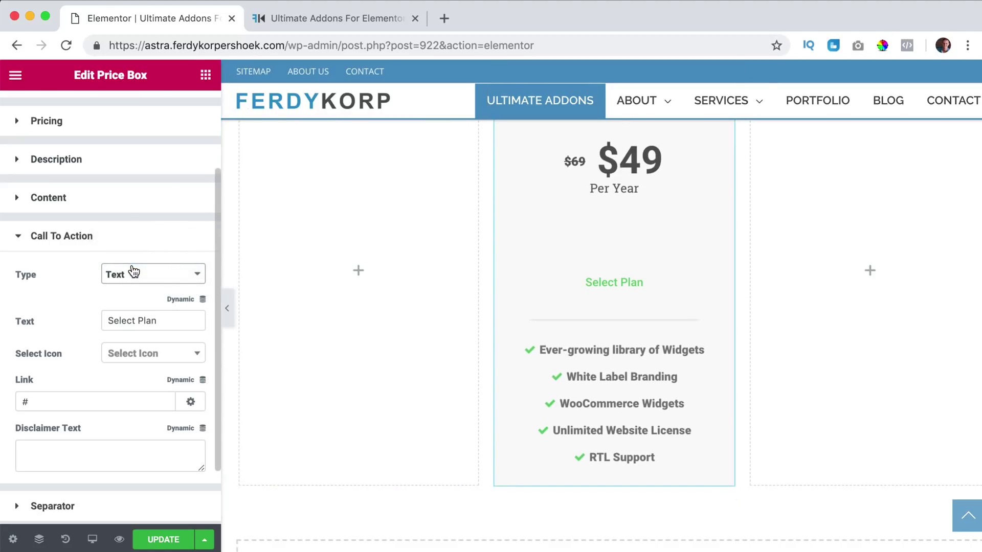
{"action": "left_click", "coordinate": [131, 283]}
{"action": "left_click", "coordinate": [127, 262]}
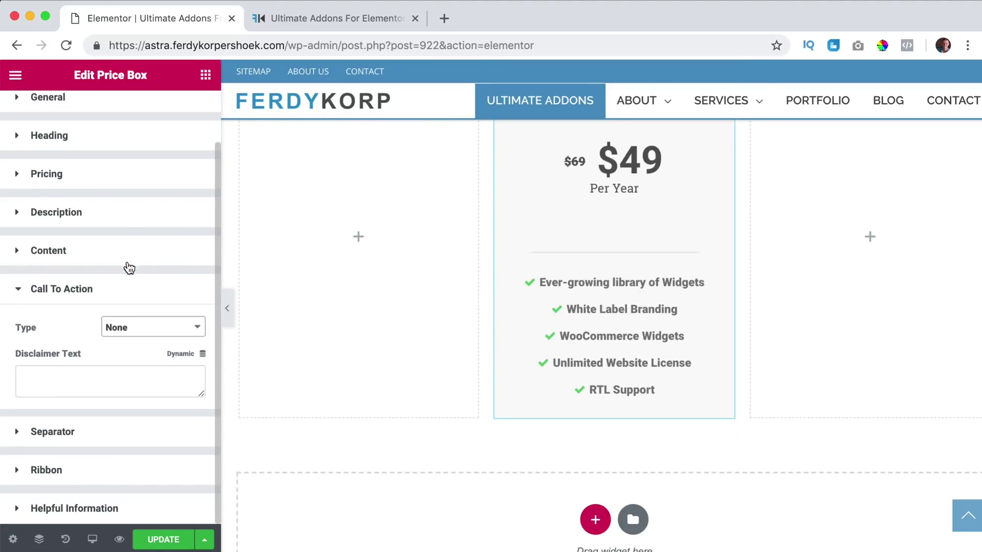
{"action": "left_click", "coordinate": [138, 327]}
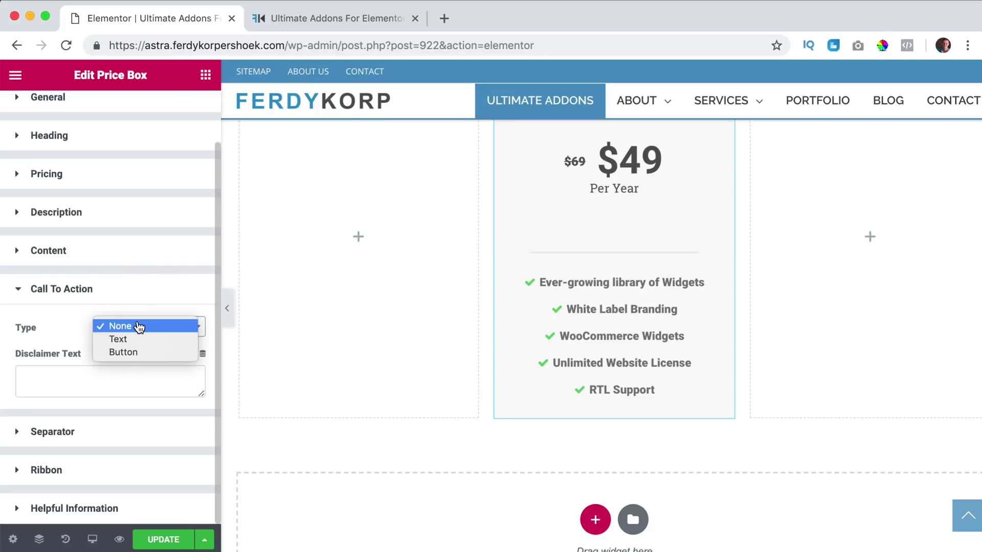
{"action": "left_click", "coordinate": [123, 352]}
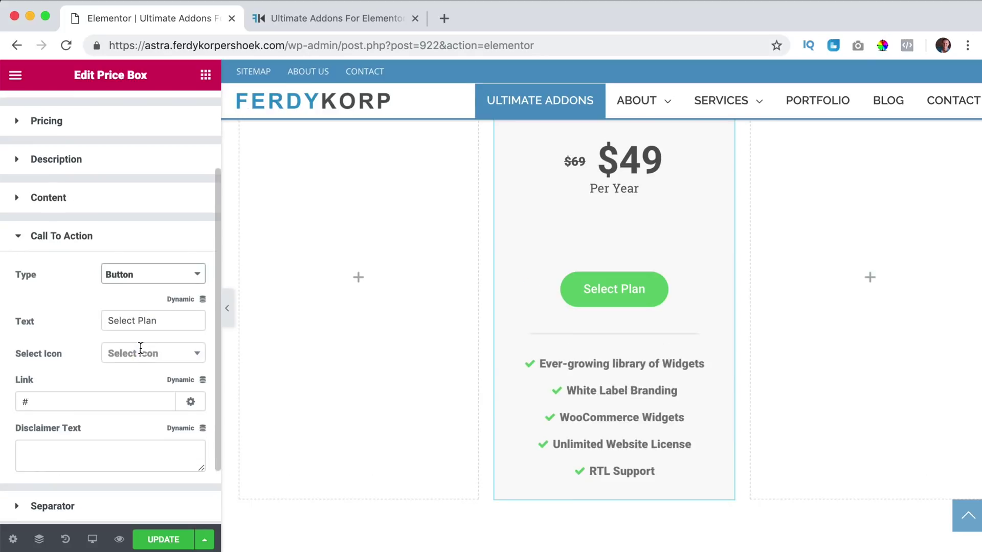
{"action": "triple_click", "coordinate": [148, 320]}
{"action": "type", "text": "Get Started"}
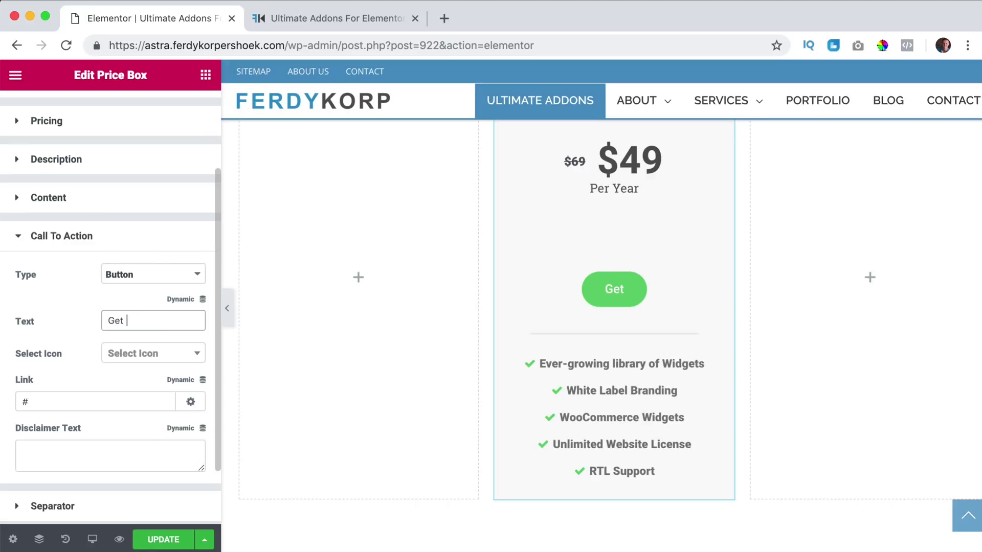
{"action": "left_click", "coordinate": [143, 362]}
{"action": "left_click", "coordinate": [88, 342]}
{"action": "triple_click", "coordinate": [75, 396]}
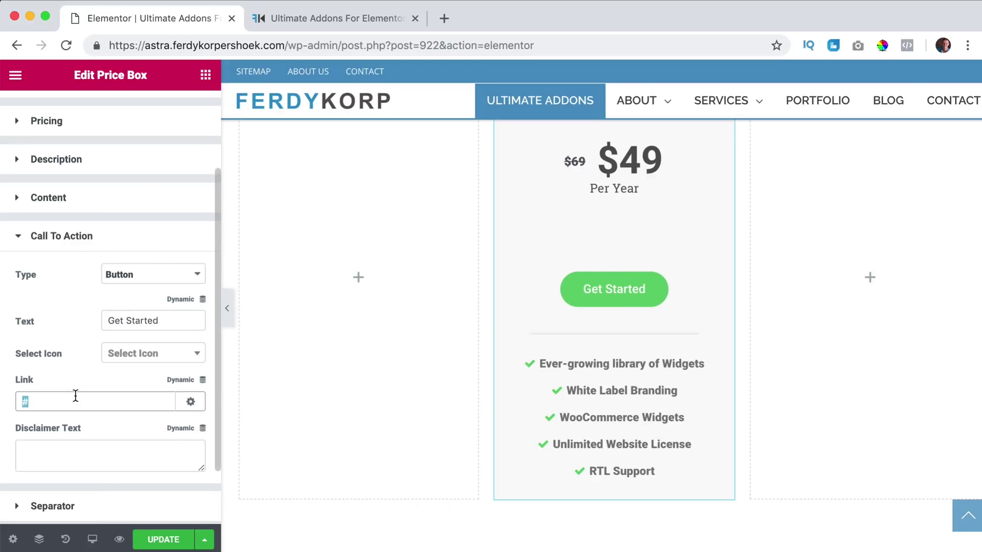
{"action": "scroll", "coordinate": [75, 395], "scroll_direction": "up", "scroll_amount": 1}
{"action": "key", "text": "super+v"}
Clear the disclaimer text so no disclaimer appears under the button
{"action": "key", "text": "Tab"}
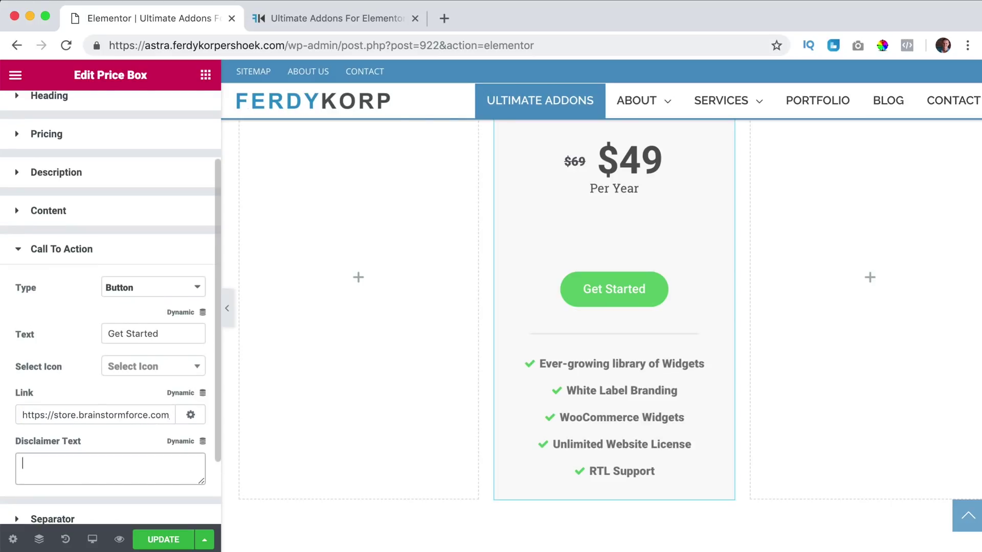
{"action": "scroll", "coordinate": [64, 388], "scroll_direction": "down", "scroll_amount": 3}
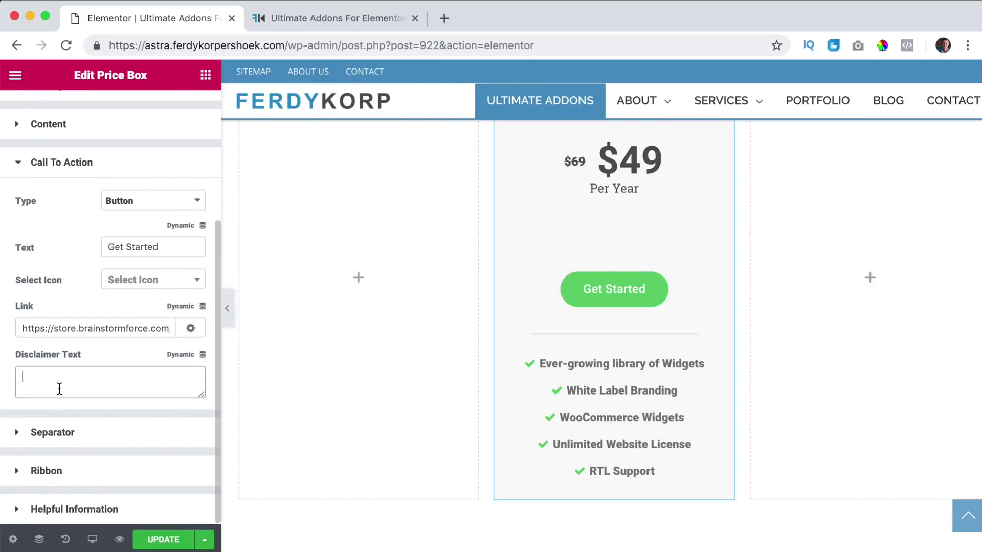
{"action": "type", "text": "asdfasdf"}
{"action": "key", "text": "super+a"}
{"action": "type", "text": "Y"}
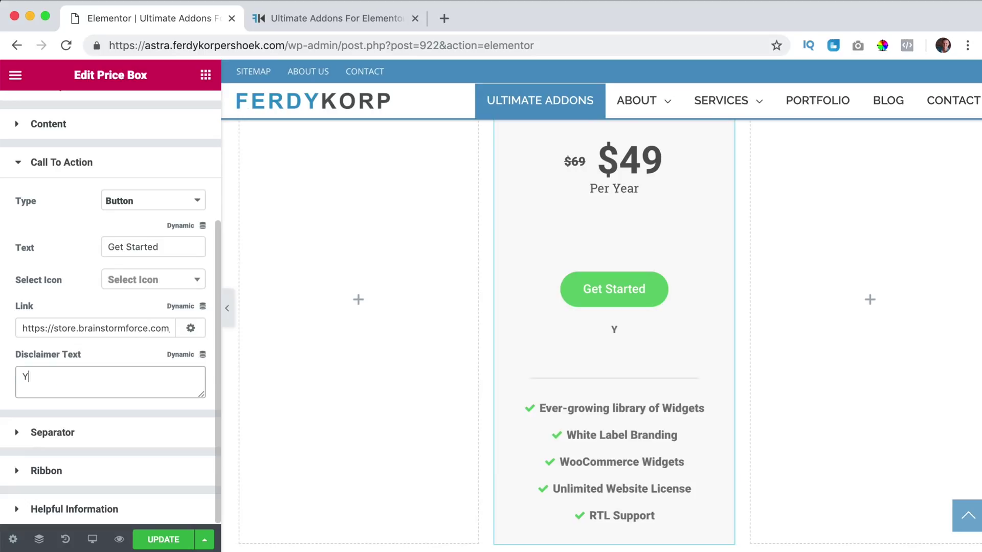
{"action": "type", "text": "ou will love this!"}
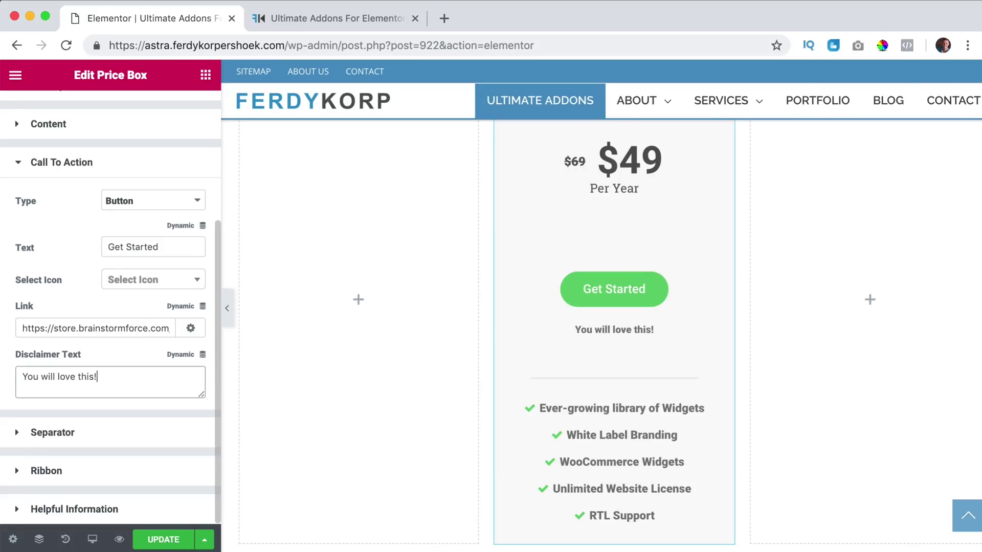
{"action": "key", "text": "super+a"}
{"action": "type", "text": "30 day mon"}
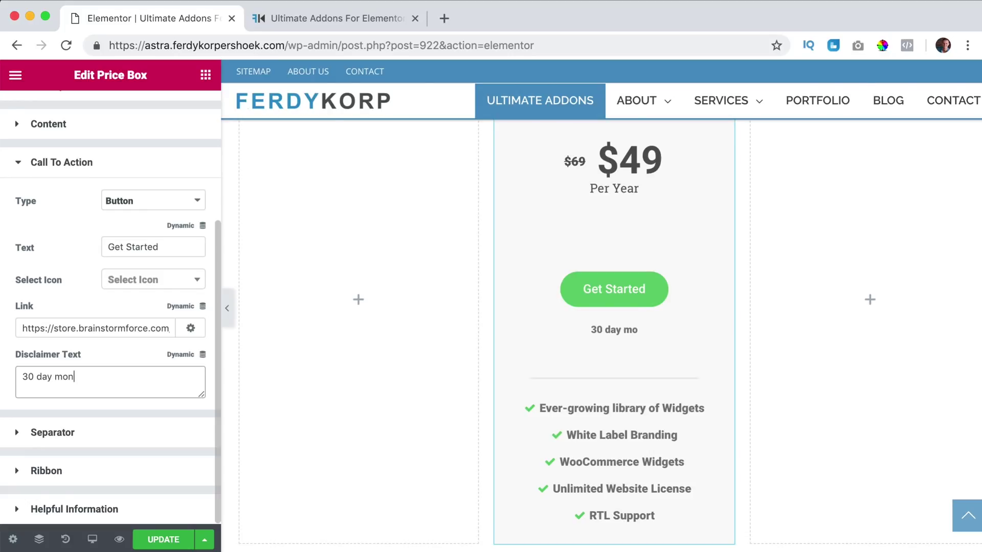
{"action": "type", "text": "ey back"}
{"action": "key", "text": "super+a"}
{"action": "key", "text": "BackSpace"}
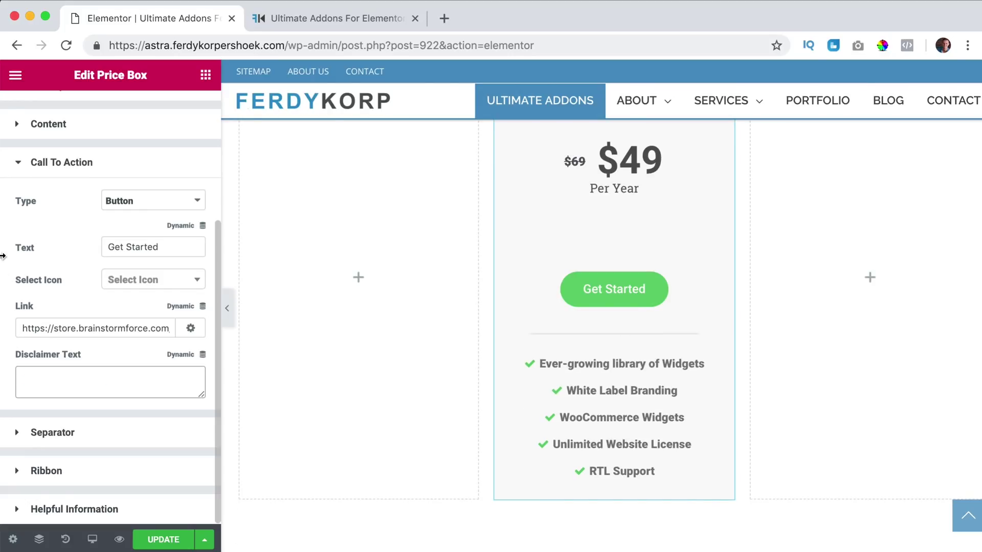
Add a corner ribbon titled 'Best Value', keeping the separator on
{"action": "left_click", "coordinate": [57, 439]}
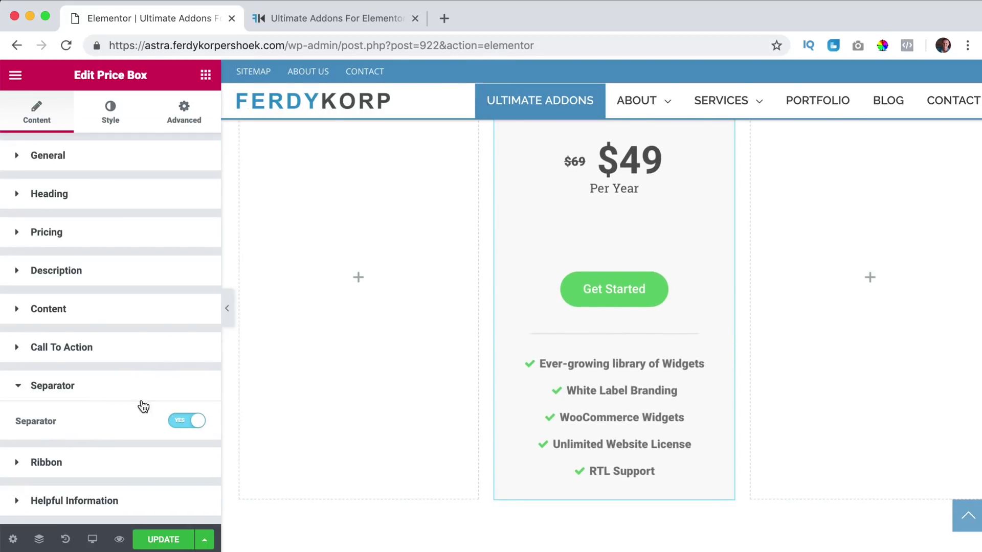
{"action": "left_click", "coordinate": [188, 424]}
{"action": "left_click", "coordinate": [188, 423]}
{"action": "left_click", "coordinate": [46, 462]}
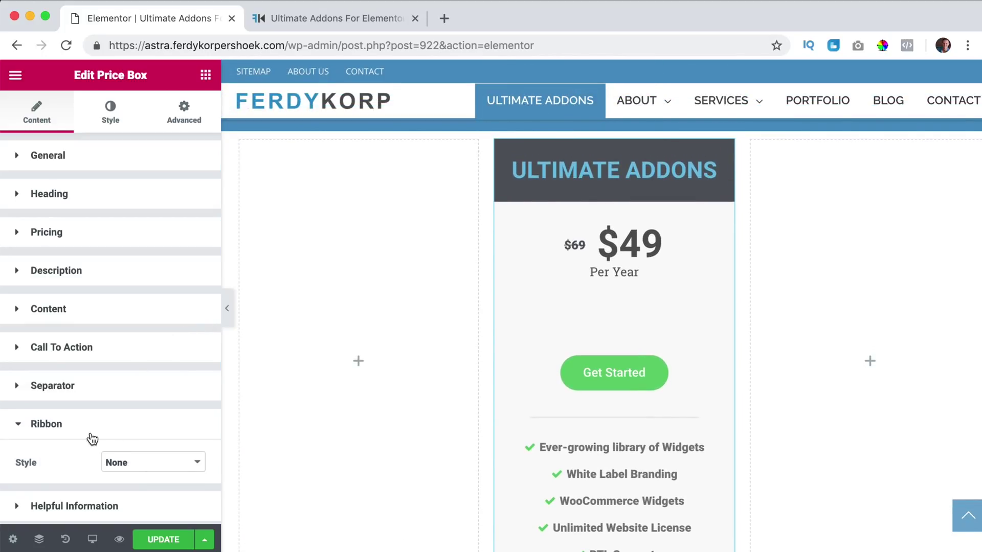
{"action": "left_click", "coordinate": [114, 465]}
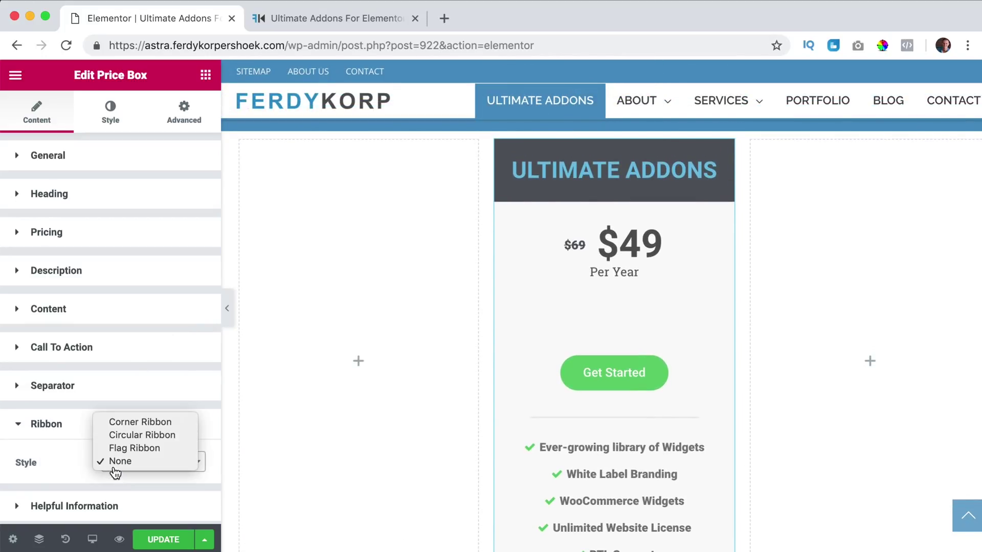
{"action": "left_click", "coordinate": [138, 423]}
{"action": "scroll", "coordinate": [139, 426], "scroll_direction": "down", "scroll_amount": 3}
{"action": "left_click", "coordinate": [140, 414]}
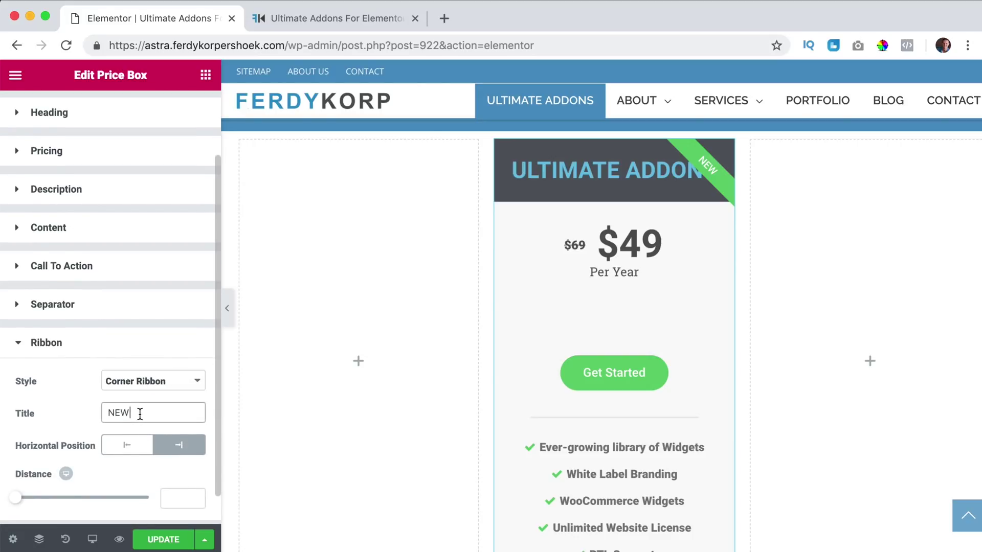
{"action": "double_click", "coordinate": [139, 414]}
{"action": "type", "text": "Best Value"}
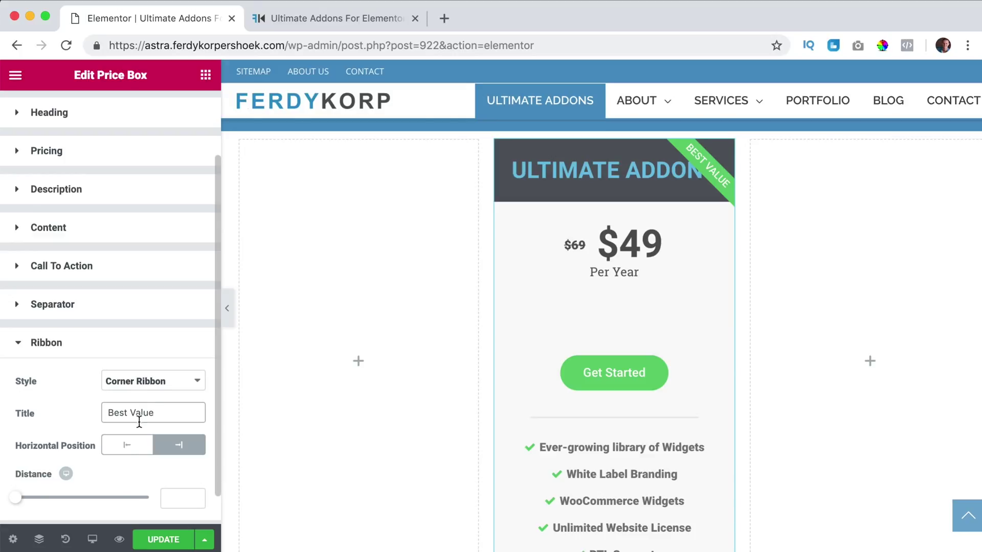
Switch the ribbon to a Flag Ribbon and set its top distance to 27
{"action": "left_click", "coordinate": [131, 447]}
{"action": "left_click", "coordinate": [173, 446]}
{"action": "left_click", "coordinate": [153, 381]}
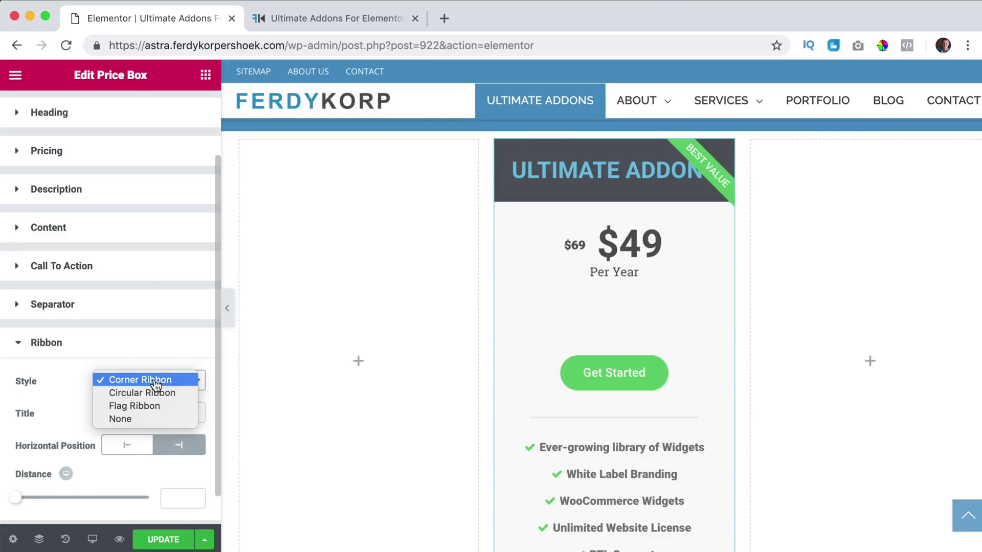
{"action": "left_click", "coordinate": [144, 394]}
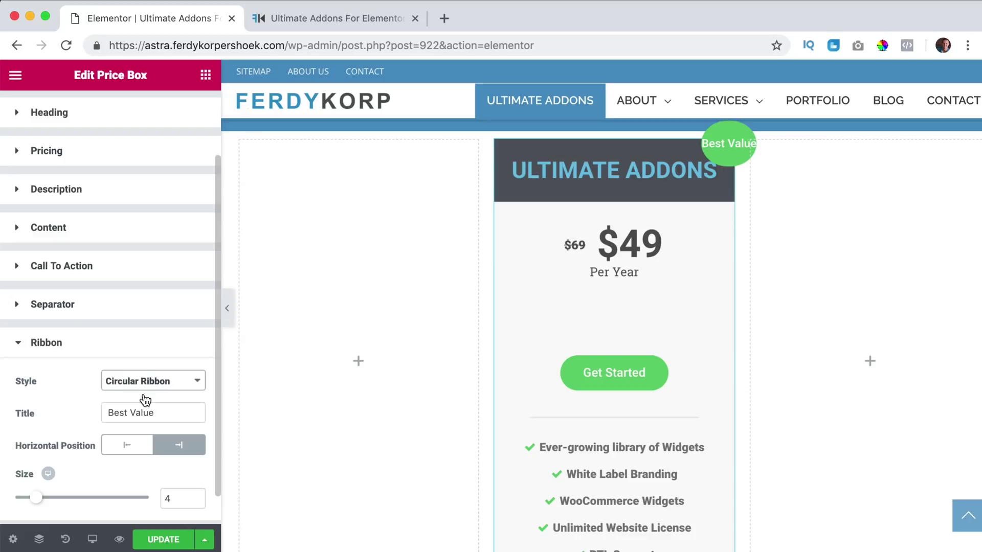
{"action": "left_click", "coordinate": [142, 384]}
{"action": "left_click", "coordinate": [143, 395]}
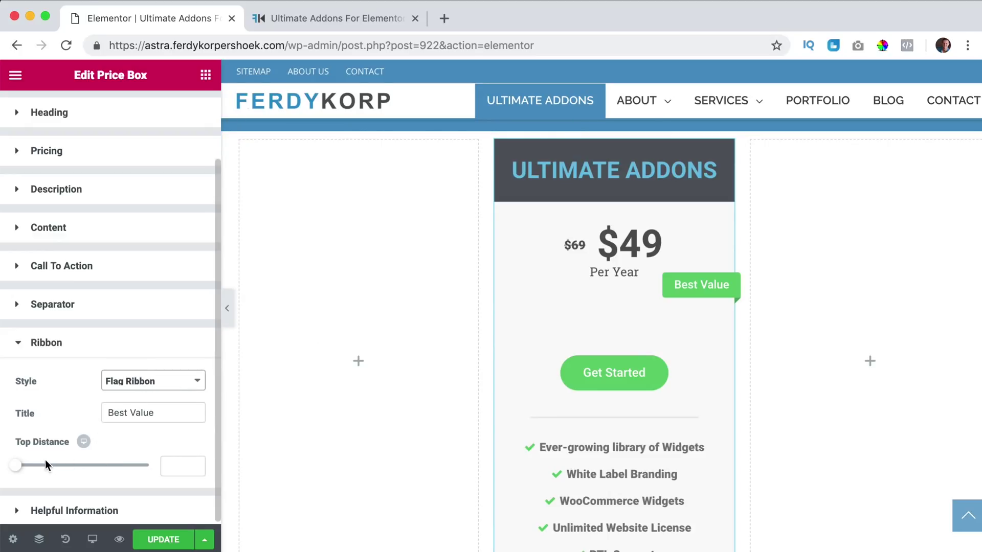
{"action": "left_click_drag", "start_coordinate": [20, 469], "coordinate": [54, 472]}
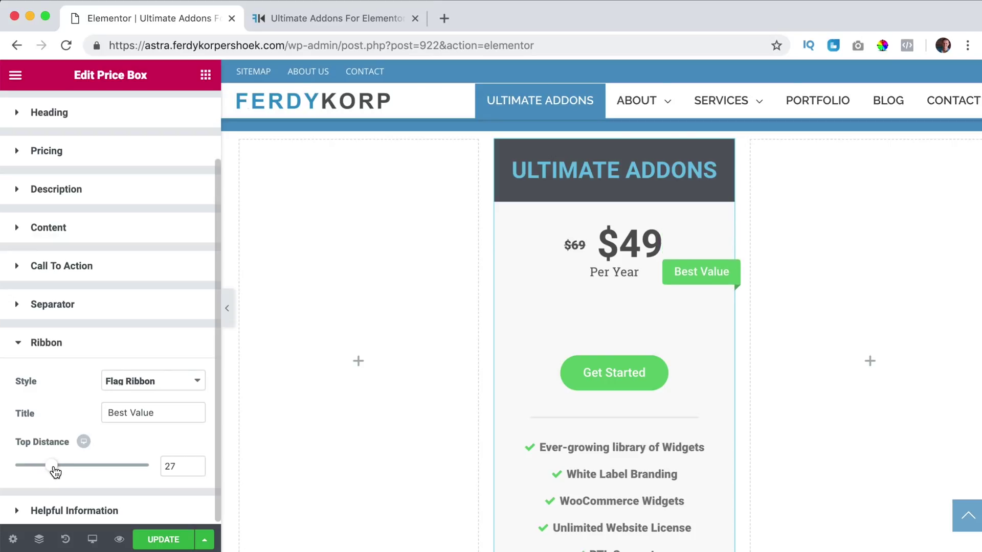
{"action": "scroll", "coordinate": [101, 466], "scroll_direction": "up", "scroll_amount": 3}
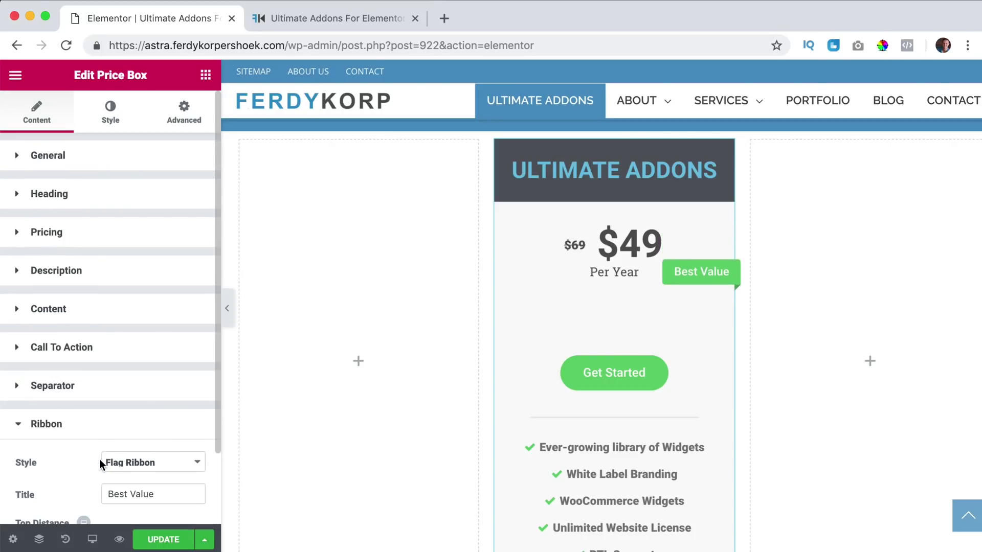
Give the price box header a light grey background
{"action": "left_click", "coordinate": [111, 113]}
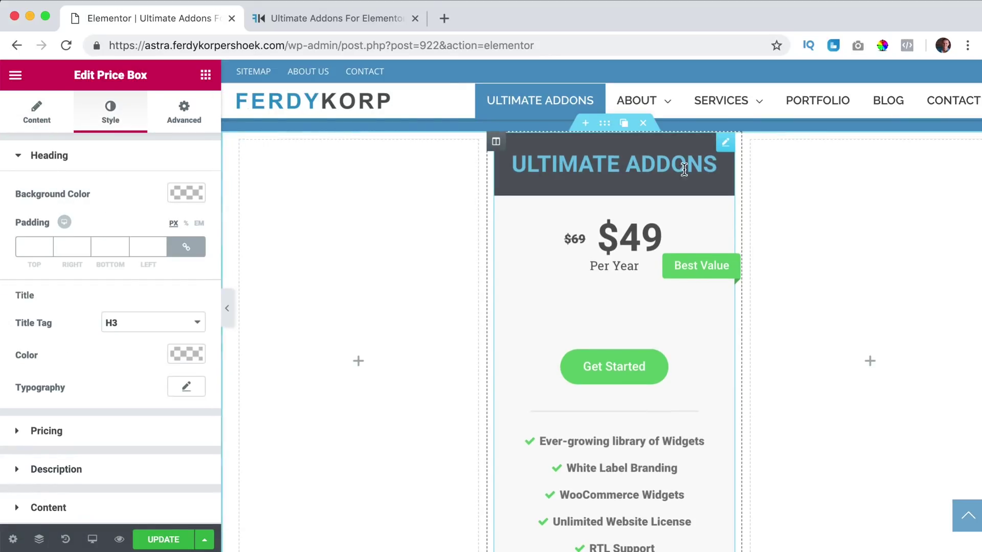
{"action": "left_click", "coordinate": [191, 193]}
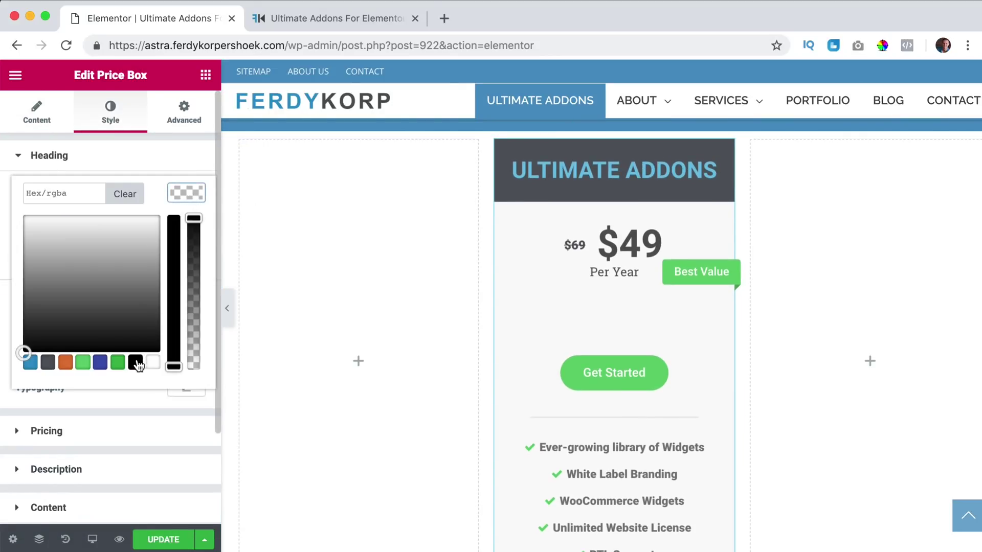
{"action": "left_click_drag", "start_coordinate": [42, 301], "coordinate": [20, 241]}
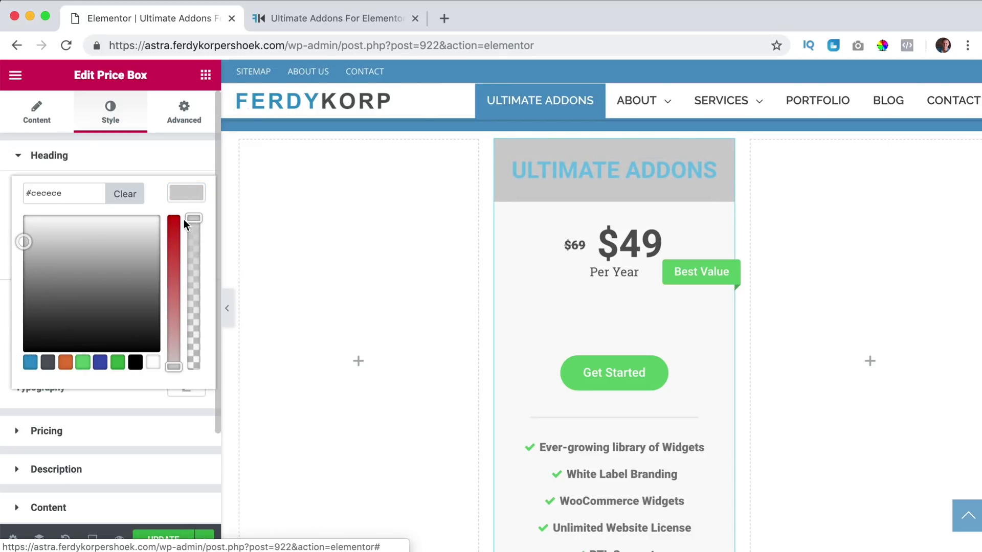
{"action": "left_click", "coordinate": [189, 195]}
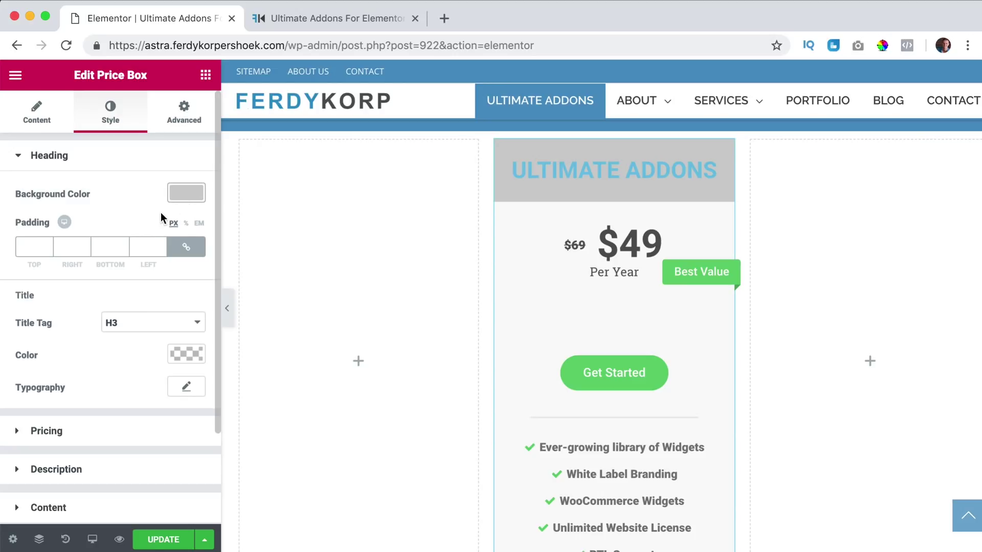
Make the ULTIMATE ADDONS title an H2 in dark grey #54595f at 21 px
{"action": "left_click", "coordinate": [130, 325]}
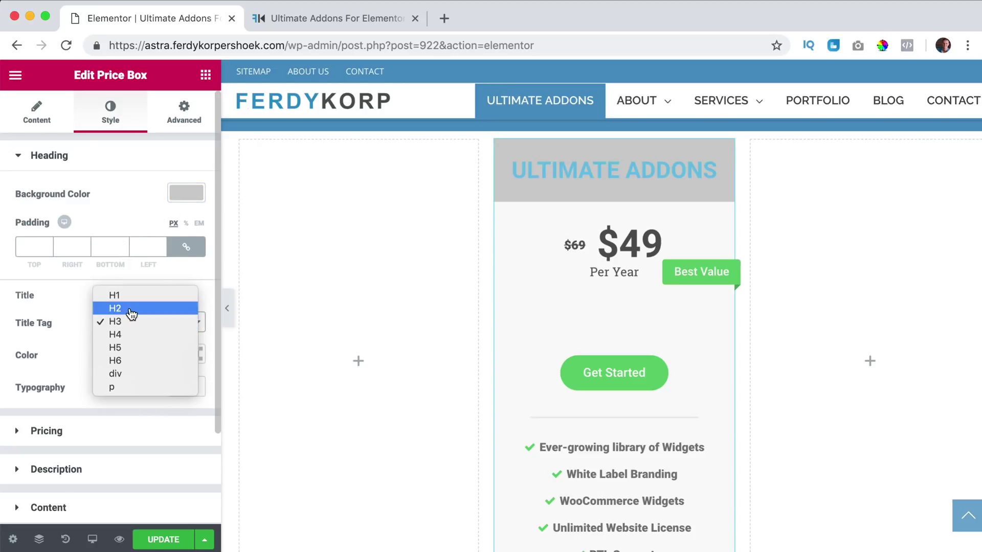
{"action": "left_click", "coordinate": [132, 314]}
{"action": "left_click", "coordinate": [186, 356]}
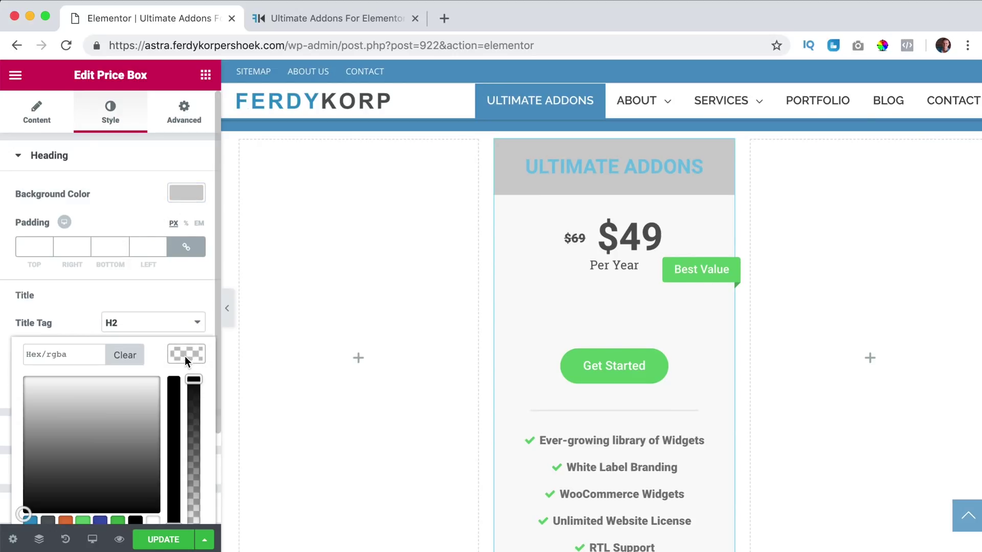
{"action": "scroll", "coordinate": [114, 422], "scroll_direction": "down", "scroll_amount": 2}
{"action": "left_click", "coordinate": [48, 447]}
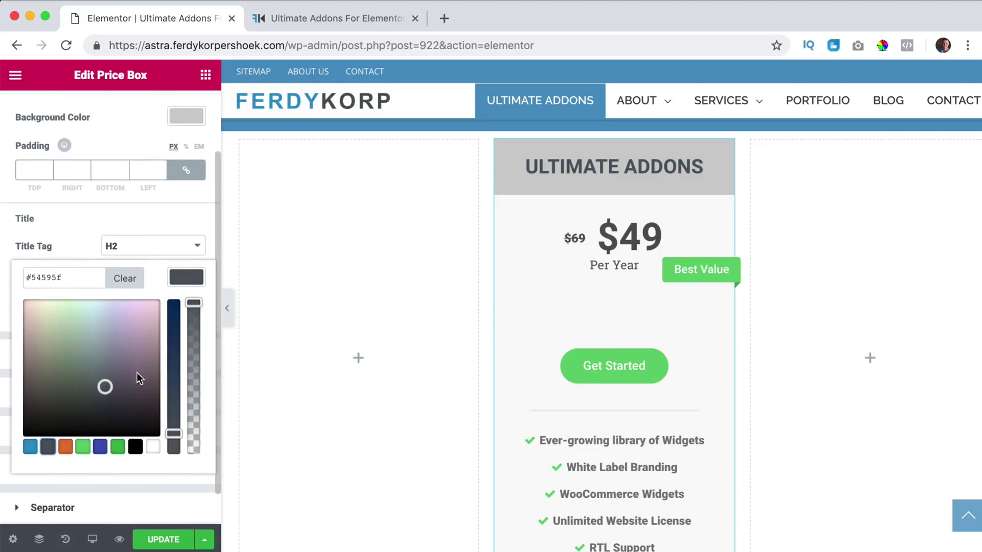
{"action": "left_click", "coordinate": [186, 277]}
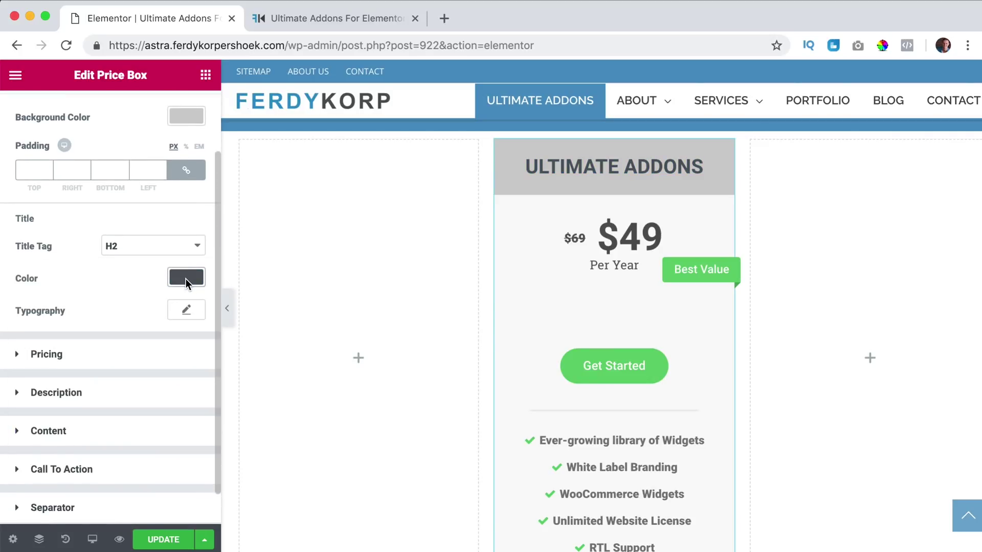
{"action": "left_click", "coordinate": [185, 309]}
{"action": "left_click_drag", "start_coordinate": [28, 405], "coordinate": [40, 408]}
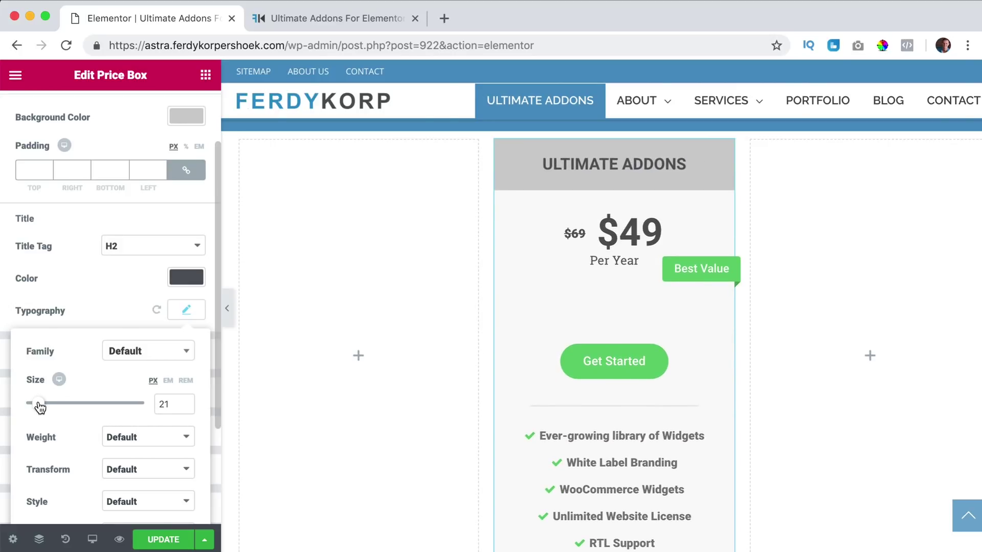
{"action": "left_click", "coordinate": [184, 309]}
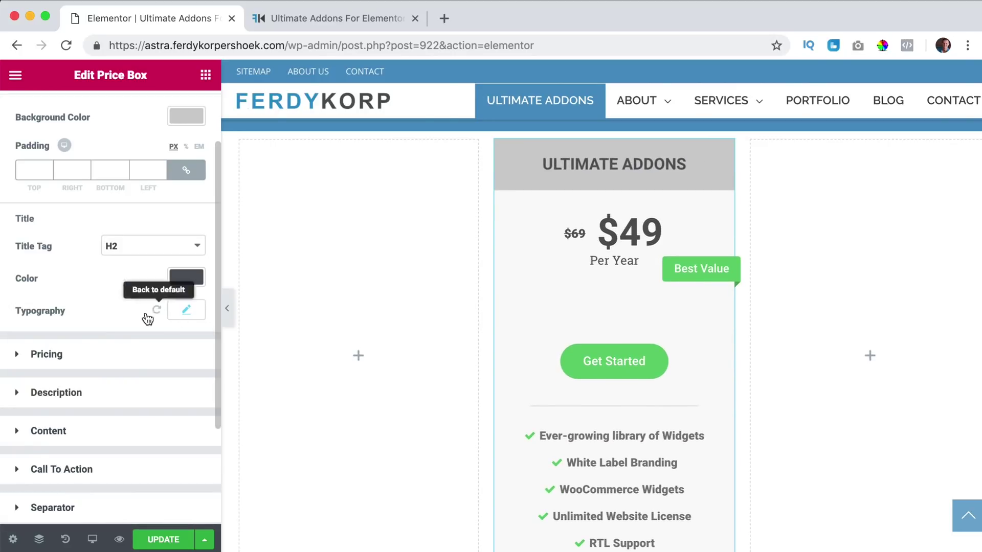
Leave the pricing area background cleared and give it 20 px padding on all sides
{"action": "left_click", "coordinate": [55, 354]}
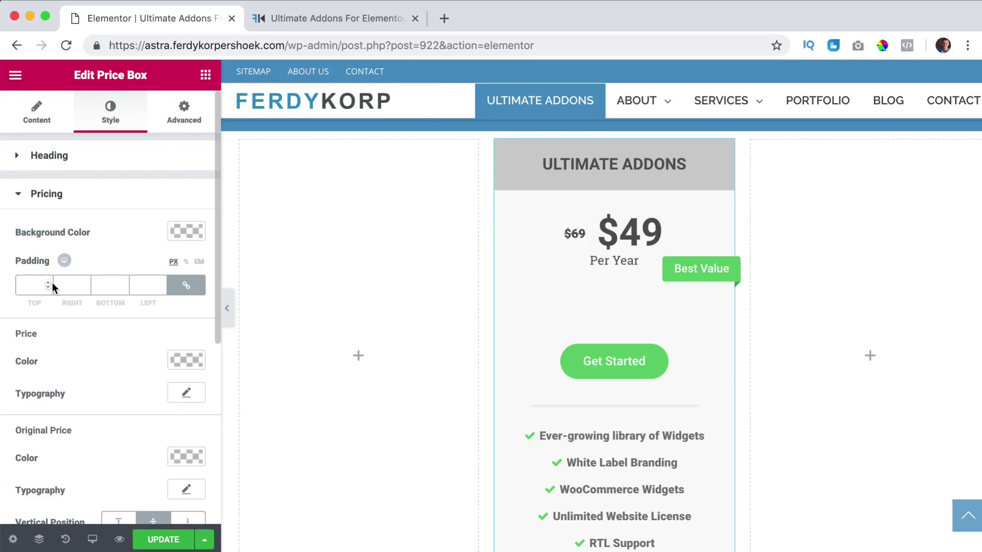
{"action": "left_click", "coordinate": [185, 230]}
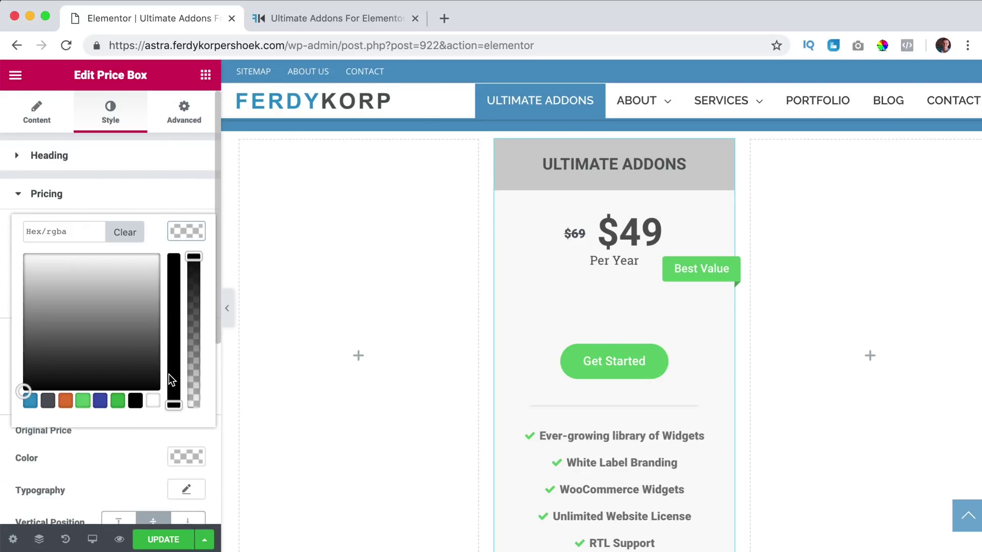
{"action": "left_click", "coordinate": [153, 401]}
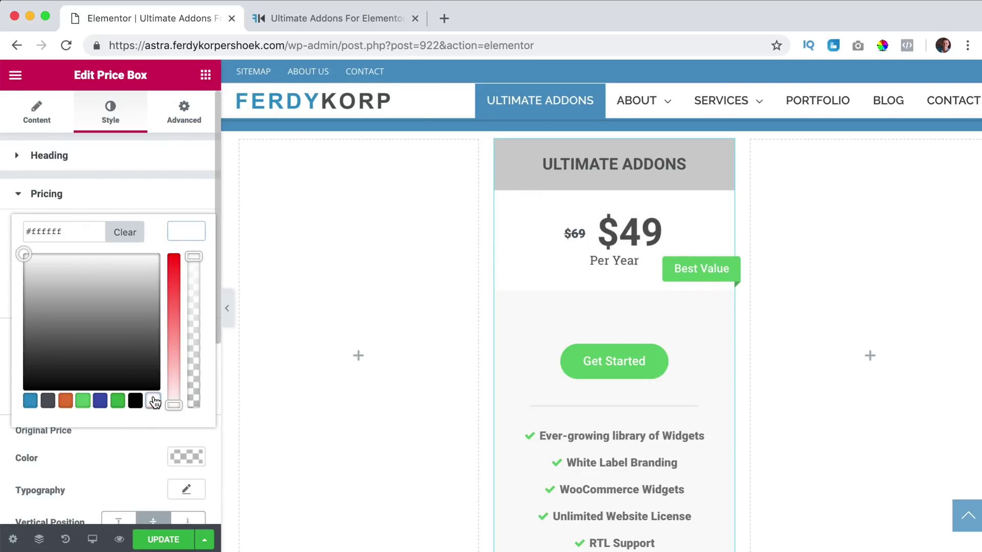
{"action": "left_click", "coordinate": [130, 232]}
{"action": "left_click", "coordinate": [180, 231]}
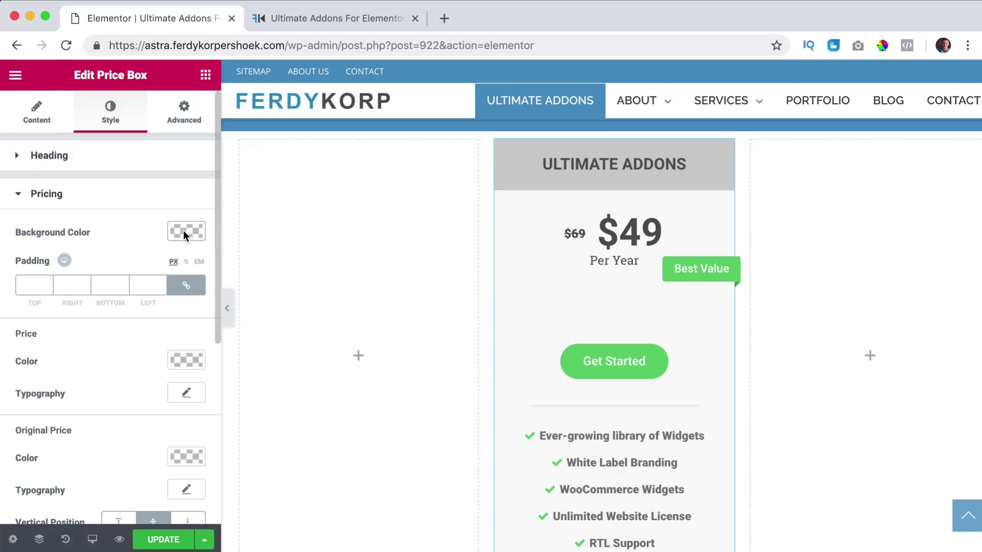
{"action": "left_click", "coordinate": [27, 282]}
{"action": "type", "text": "1"}
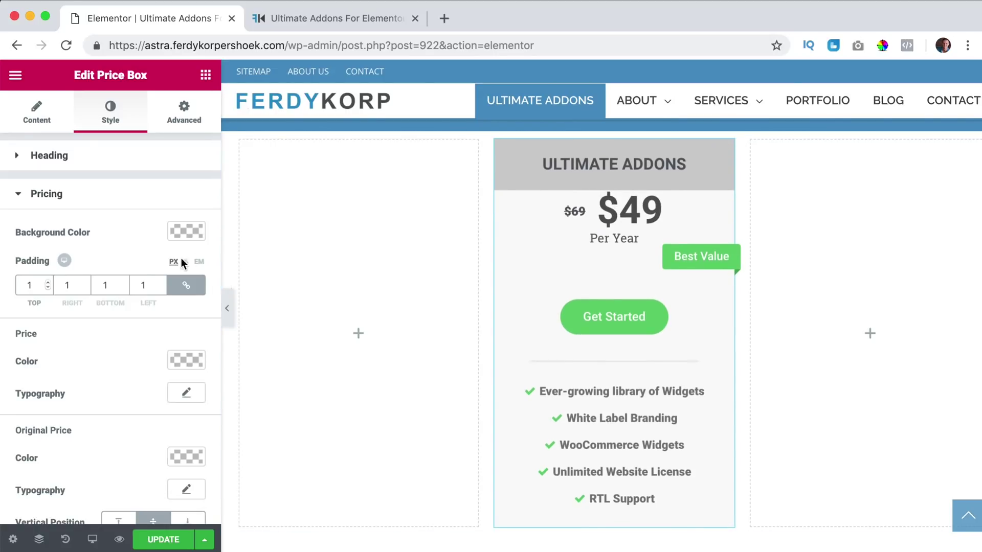
{"action": "type", "text": "10"}
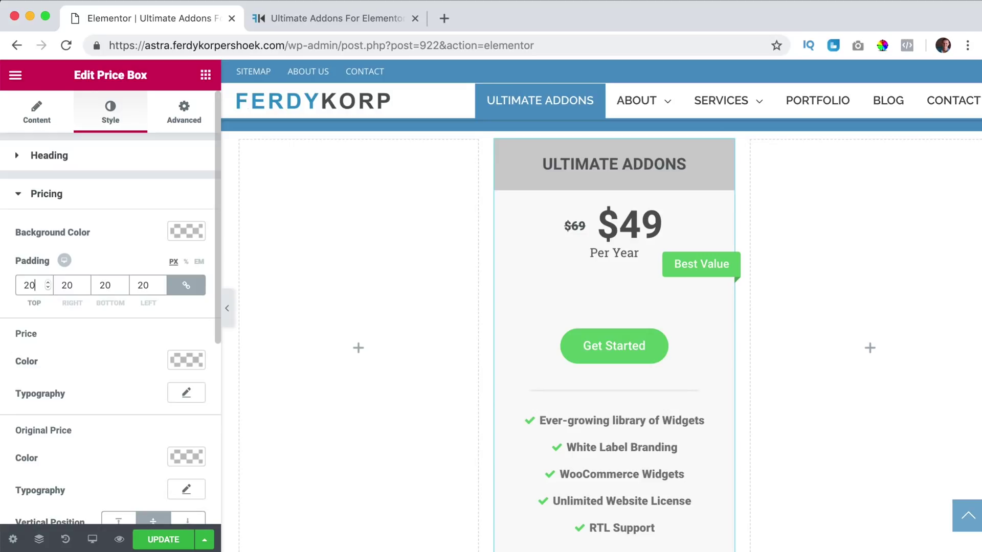
{"action": "scroll", "coordinate": [136, 334], "scroll_direction": "down", "scroll_amount": 3}
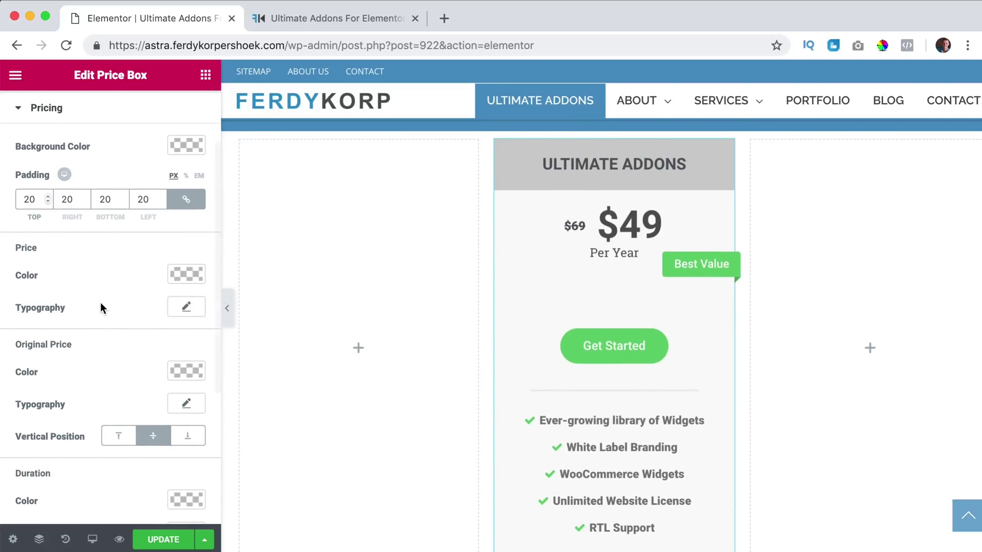
Set the $49 price and the crossed-out $69 original price to Raleway
{"action": "left_click", "coordinate": [180, 309]}
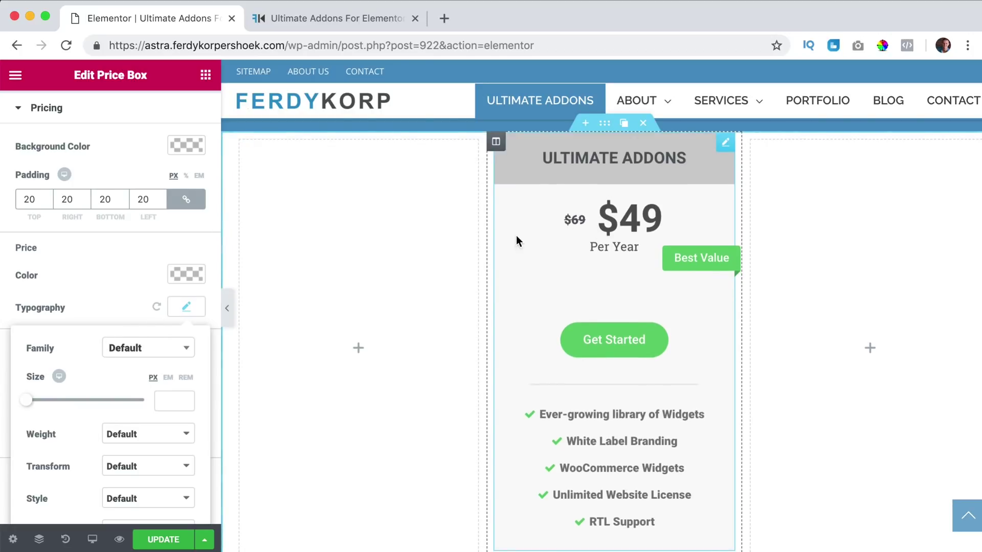
{"action": "left_click", "coordinate": [153, 350]}
{"action": "type", "text": "rale"}
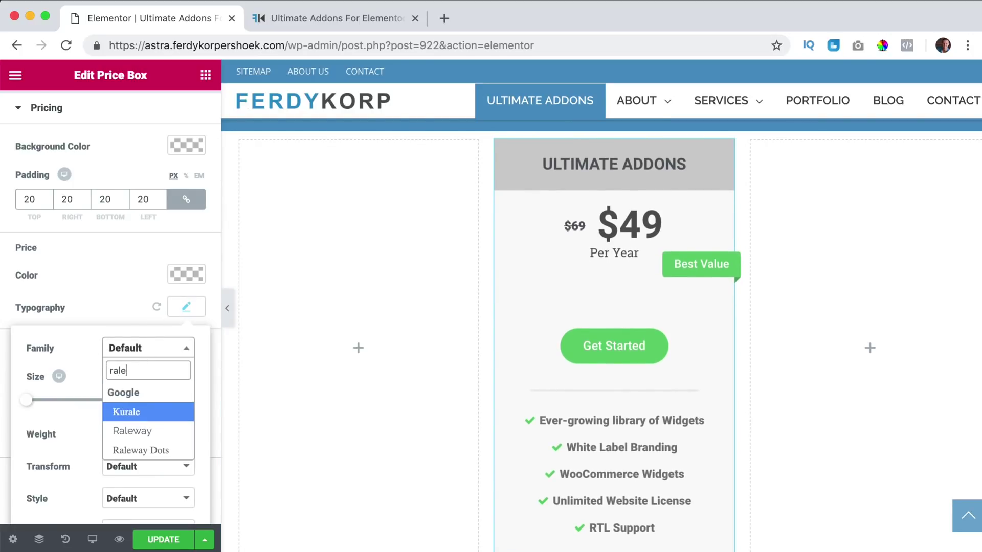
{"action": "left_click", "coordinate": [137, 431]}
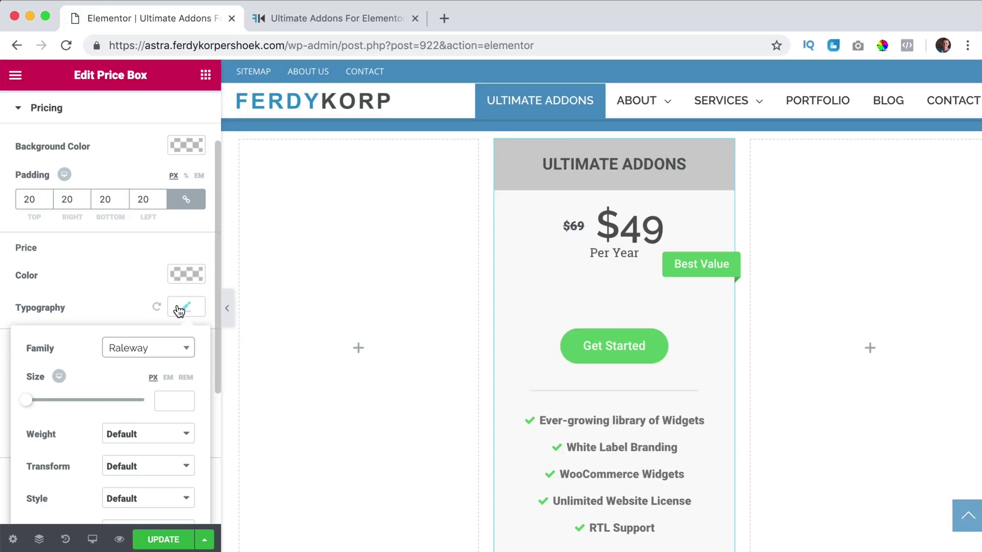
{"action": "left_click", "coordinate": [180, 308]}
{"action": "scroll", "coordinate": [152, 324], "scroll_direction": "down", "scroll_amount": 3}
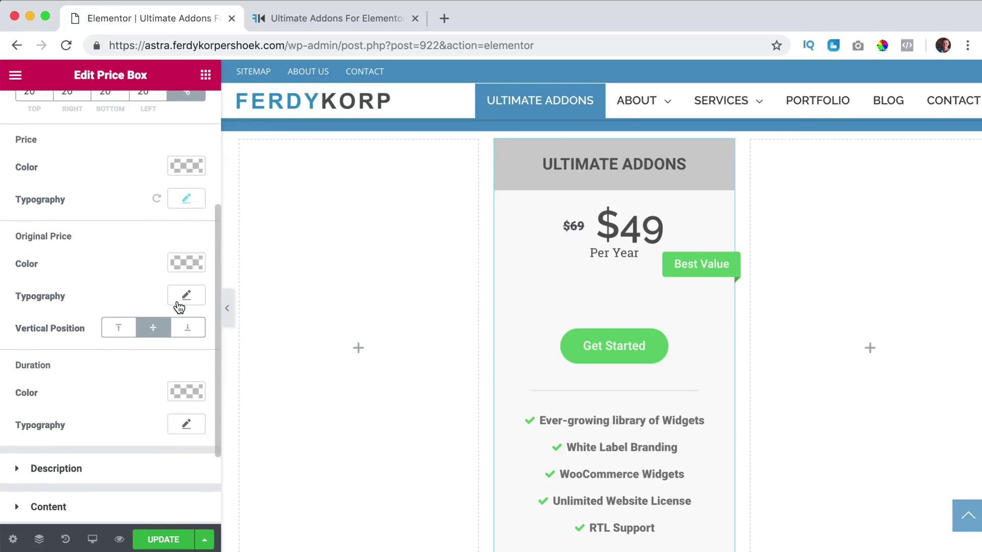
{"action": "left_click", "coordinate": [185, 297]}
{"action": "left_click", "coordinate": [146, 336]}
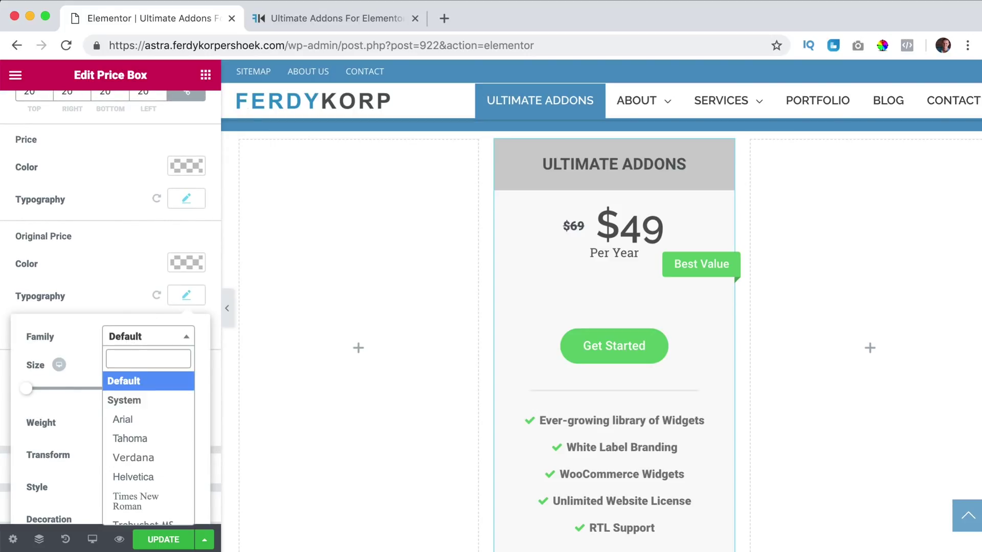
{"action": "type", "text": "rale"}
{"action": "left_click", "coordinate": [132, 419]}
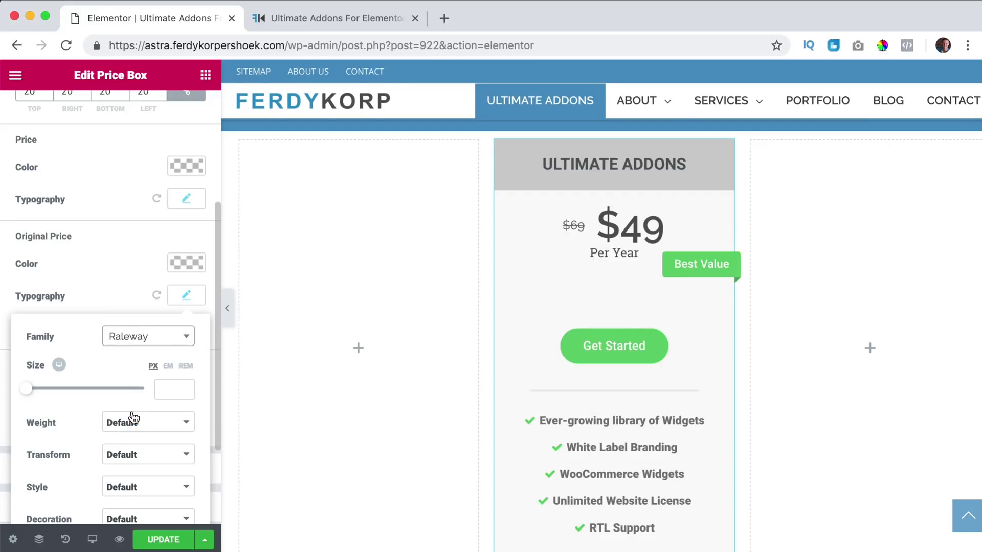
{"action": "left_click", "coordinate": [185, 301]}
{"action": "scroll", "coordinate": [176, 353], "scroll_direction": "down", "scroll_amount": 2}
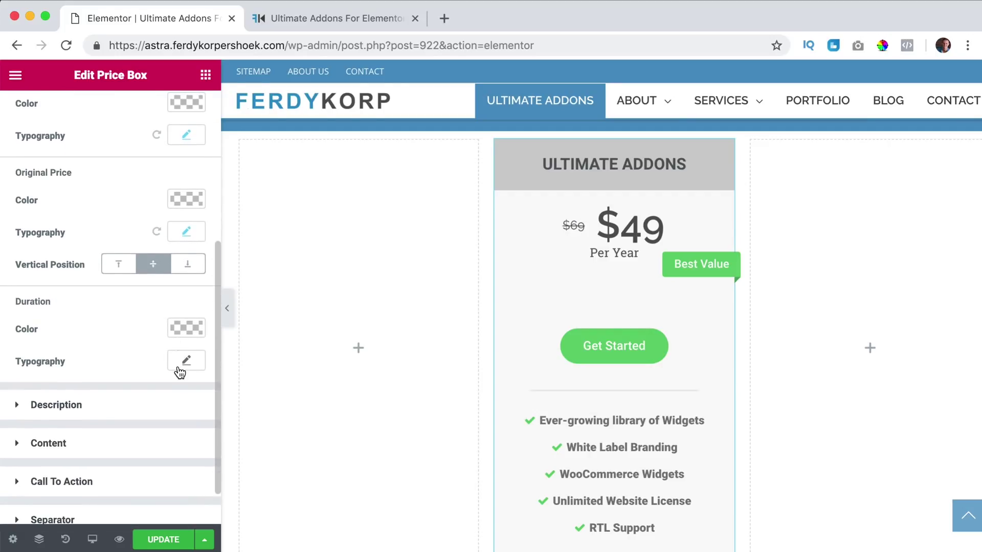
Set the Per Year duration label font to Raleway
{"action": "left_click", "coordinate": [185, 361]}
{"action": "left_click", "coordinate": [142, 394]}
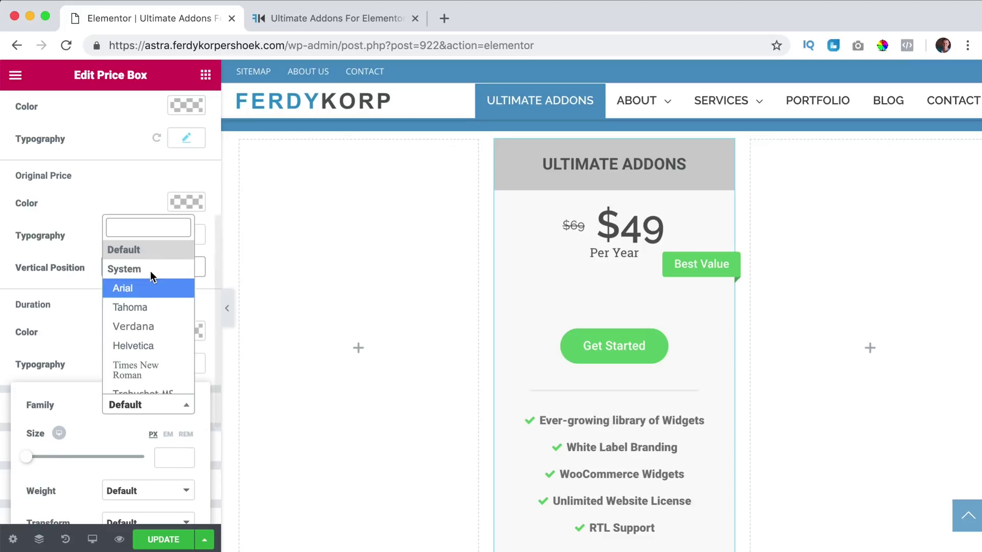
{"action": "type", "text": "rale"}
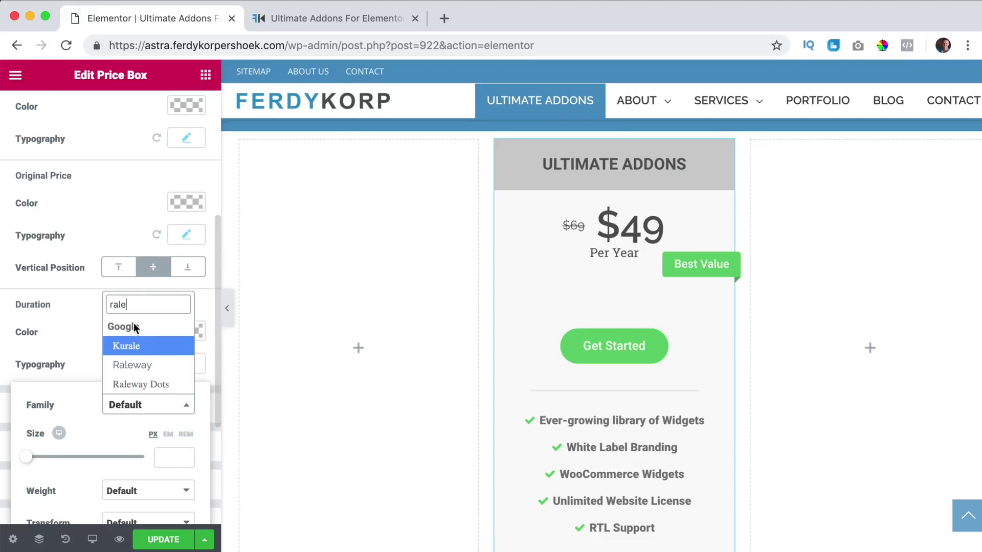
{"action": "left_click", "coordinate": [135, 365]}
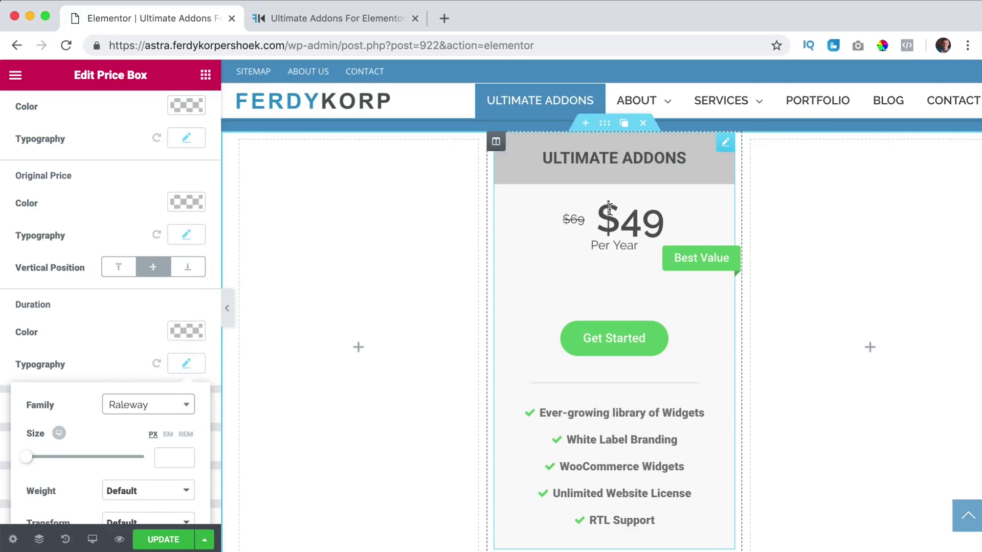
{"action": "scroll", "coordinate": [164, 197], "scroll_direction": "up", "scroll_amount": 5}
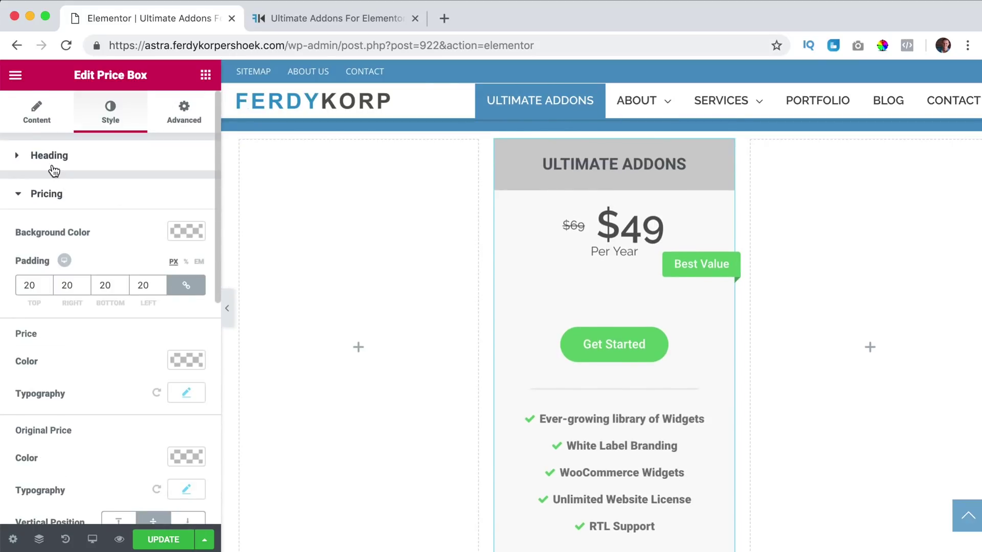
Try the Raised currency format on the price, then set it back to Normal
{"action": "left_click", "coordinate": [39, 127]}
{"action": "left_click", "coordinate": [52, 308]}
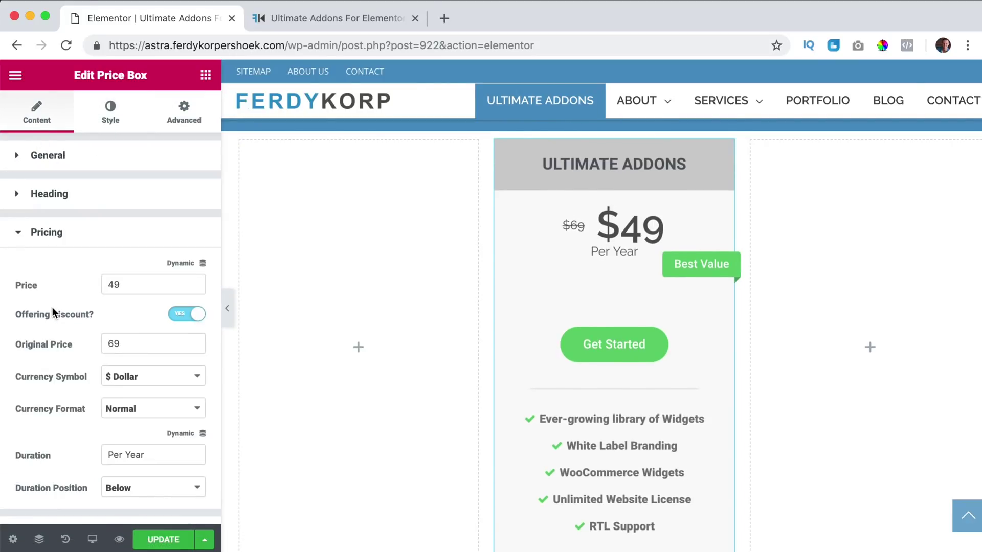
{"action": "scroll", "coordinate": [59, 313], "scroll_direction": "down", "scroll_amount": 2}
{"action": "left_click", "coordinate": [129, 299]}
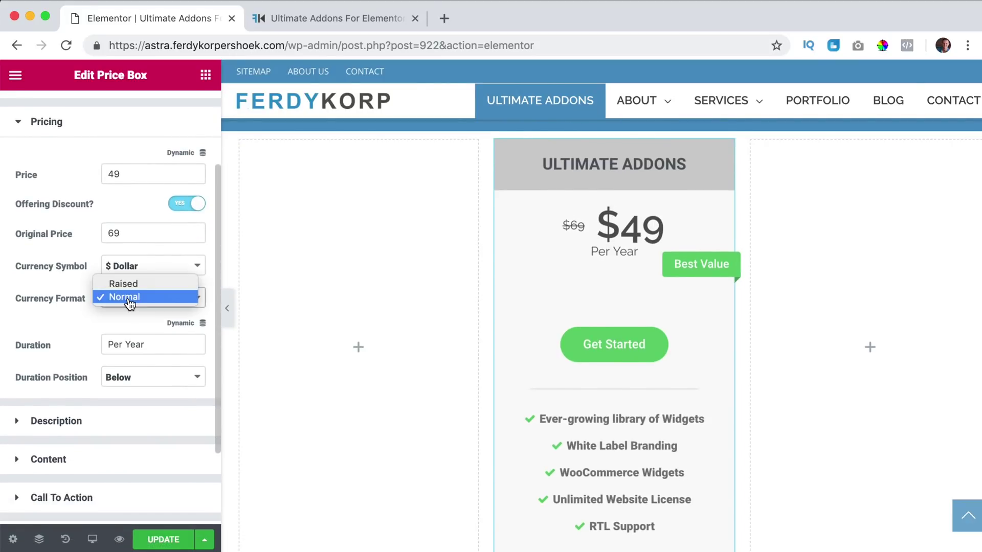
{"action": "left_click", "coordinate": [123, 284]}
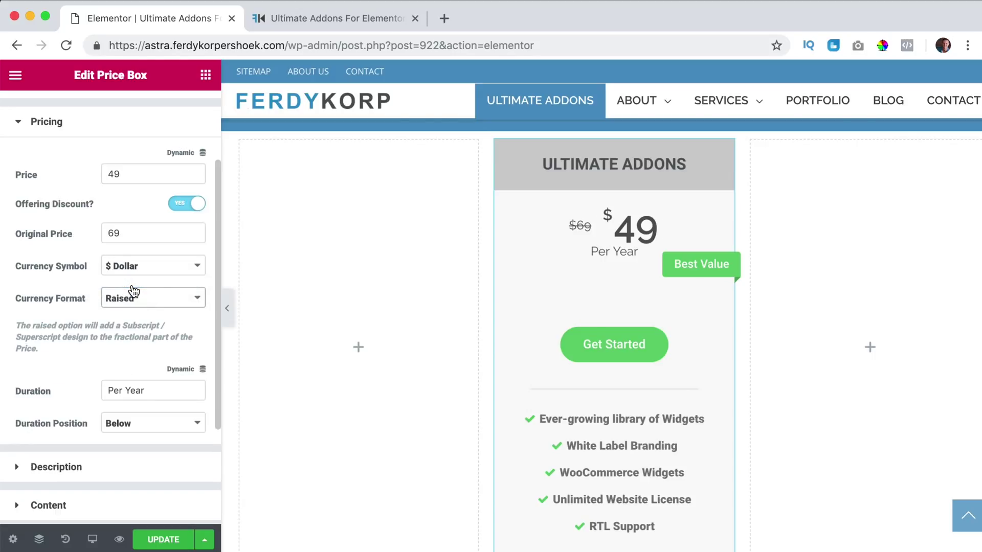
{"action": "left_click", "coordinate": [133, 284]}
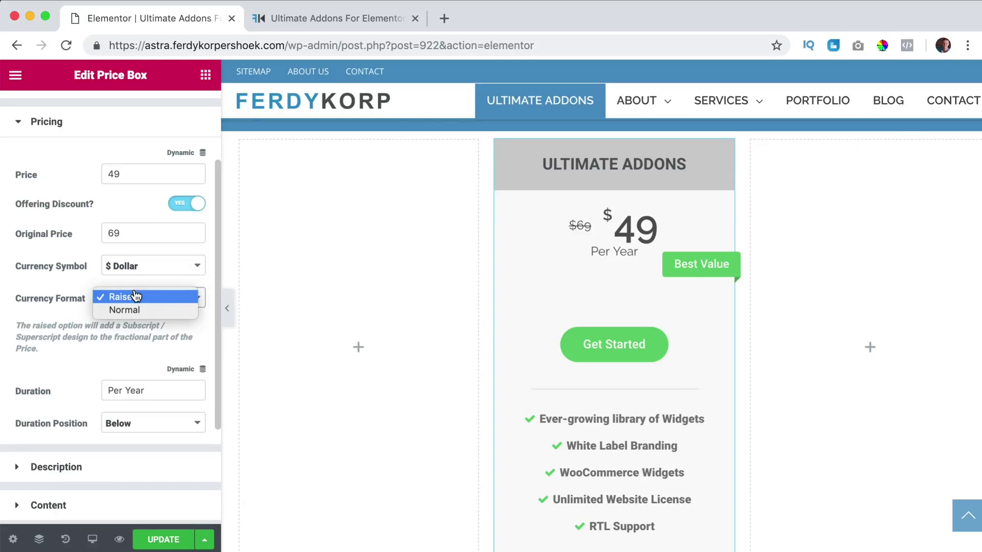
{"action": "left_click", "coordinate": [87, 211]}
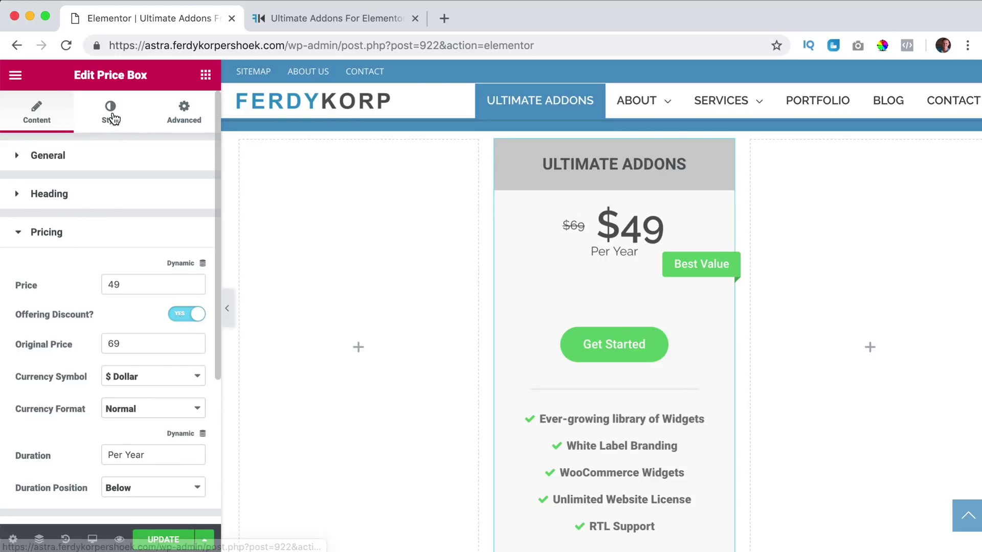
Reset the $49 price typography to the default font
{"action": "left_click", "coordinate": [112, 119]}
{"action": "scroll", "coordinate": [92, 281], "scroll_direction": "down", "scroll_amount": 3}
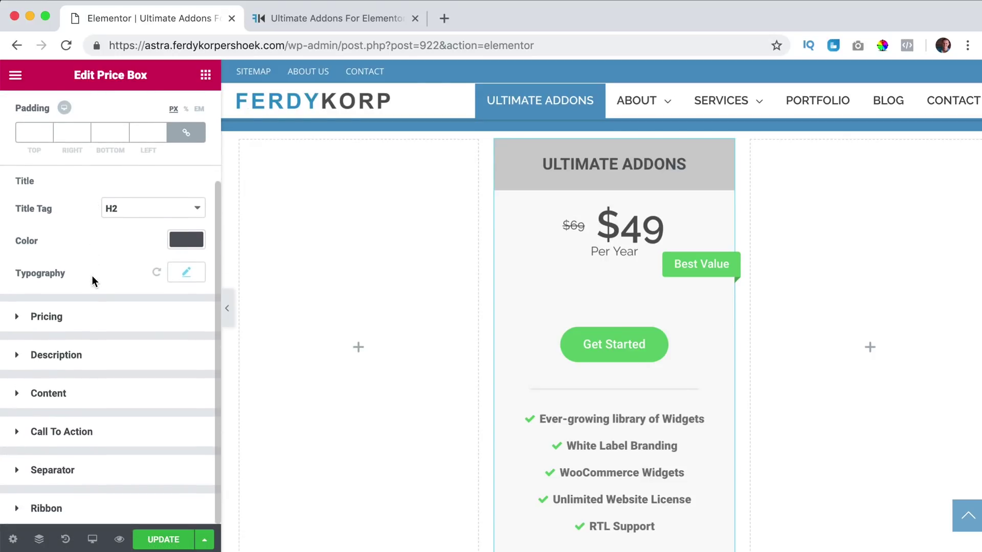
{"action": "left_click", "coordinate": [70, 315]}
{"action": "scroll", "coordinate": [138, 267], "scroll_direction": "down", "scroll_amount": 5}
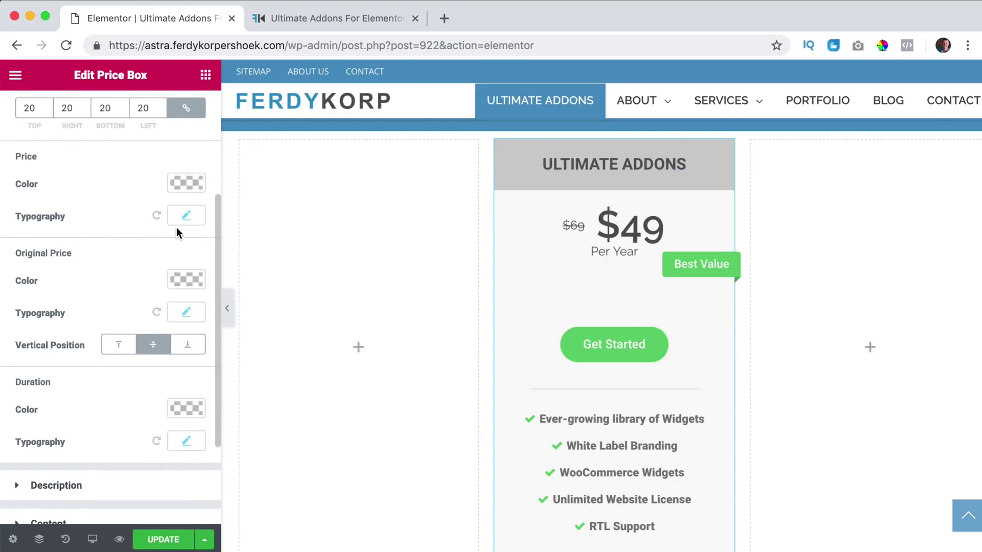
{"action": "left_click", "coordinate": [157, 215]}
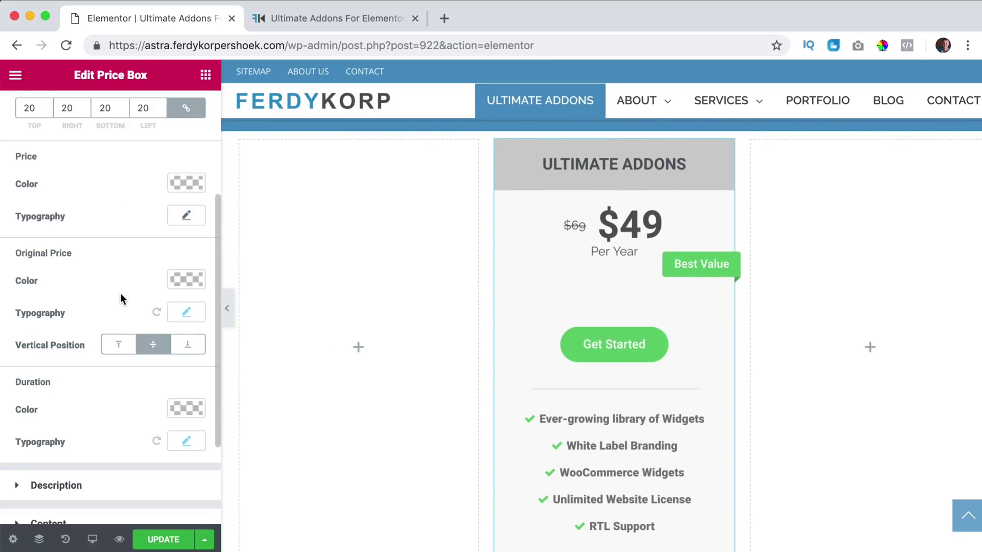
{"action": "scroll", "coordinate": [92, 286], "scroll_direction": "down", "scroll_amount": 3}
Try an orange description colour, then clear it back to default
{"action": "left_click", "coordinate": [59, 356]}
{"action": "left_click", "coordinate": [185, 301]}
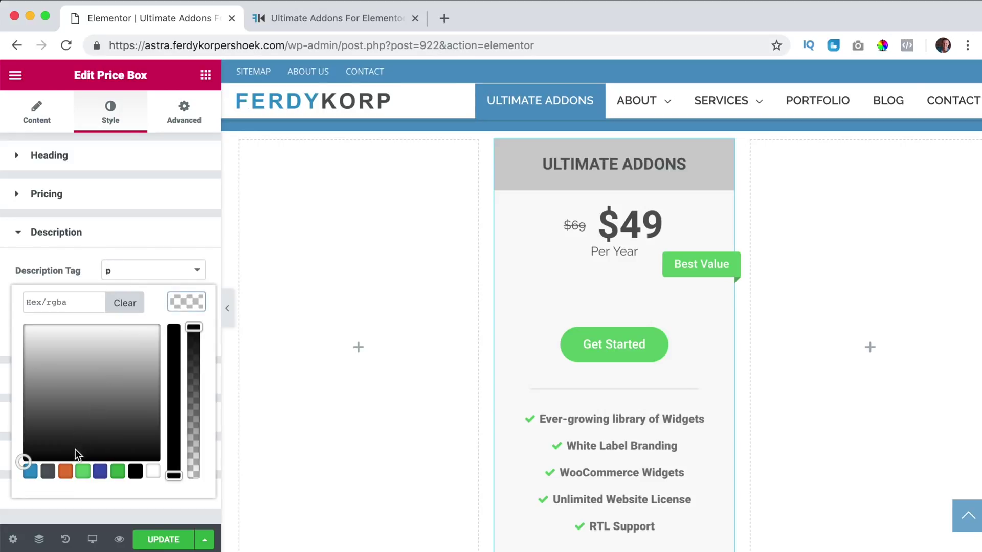
{"action": "left_click", "coordinate": [66, 472]}
{"action": "left_click", "coordinate": [127, 303]}
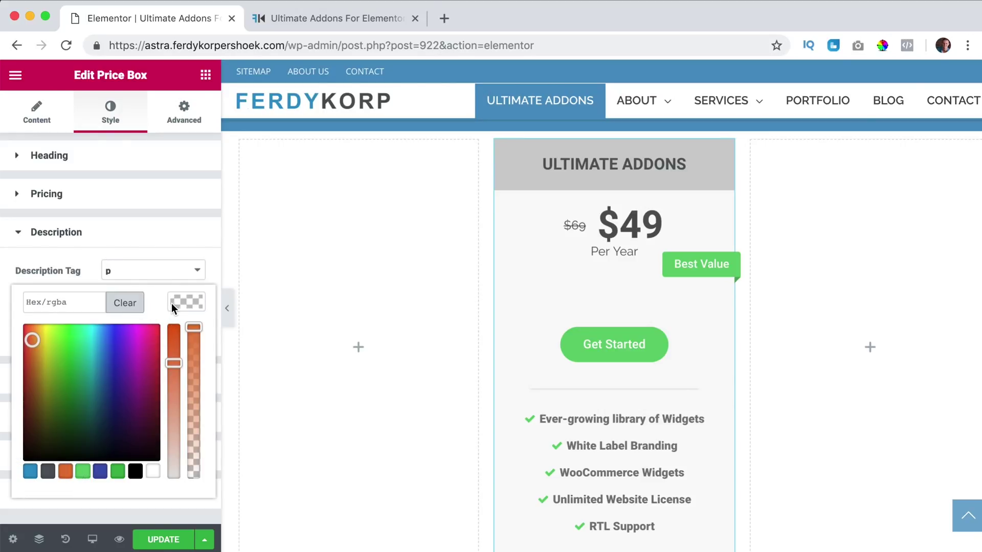
{"action": "left_click", "coordinate": [173, 302]}
{"action": "left_click", "coordinate": [64, 232]}
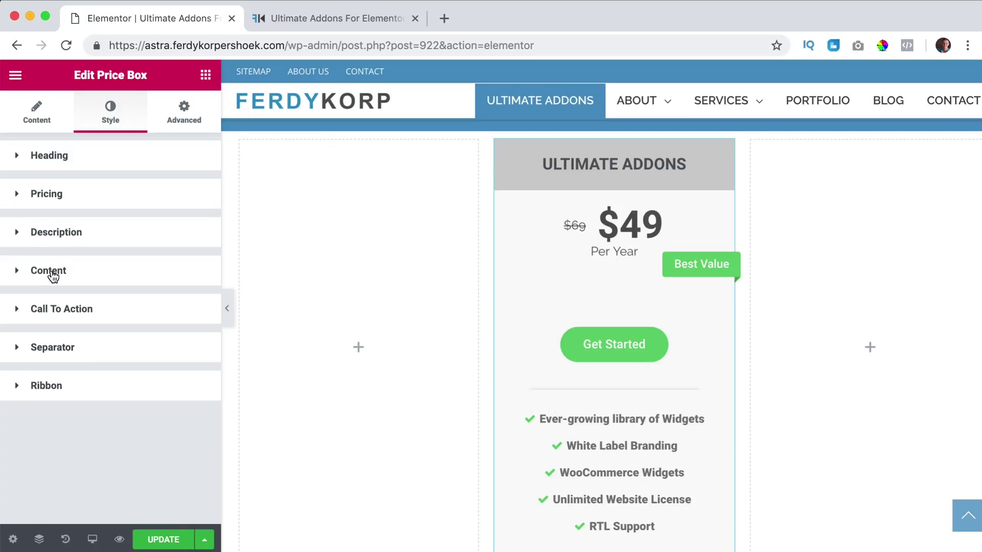
Preview the Divider, Box and Stripped feature list layouts in turn
{"action": "left_click", "coordinate": [53, 270]}
{"action": "scroll", "coordinate": [134, 352], "scroll_direction": "down", "scroll_amount": 4}
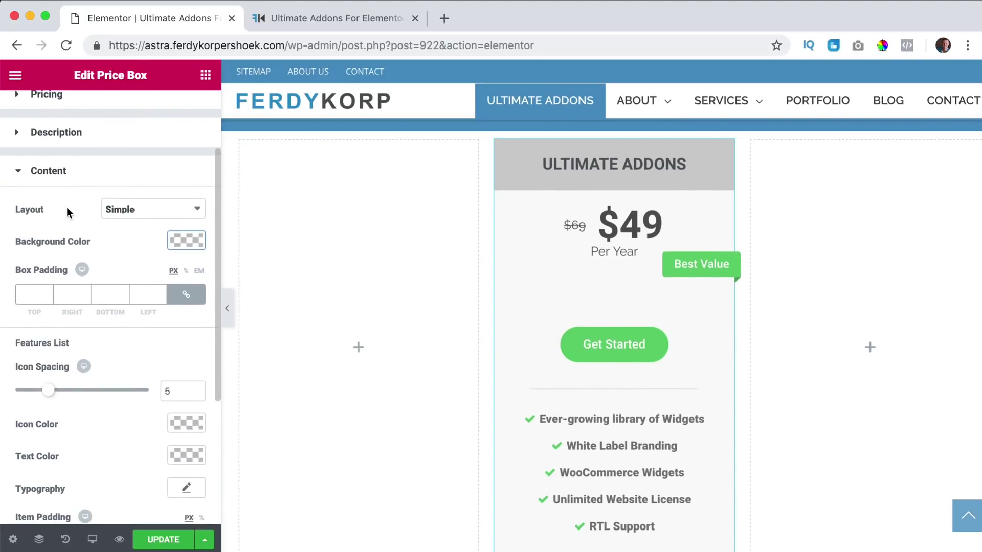
{"action": "left_click", "coordinate": [128, 210]}
{"action": "left_click", "coordinate": [138, 221]}
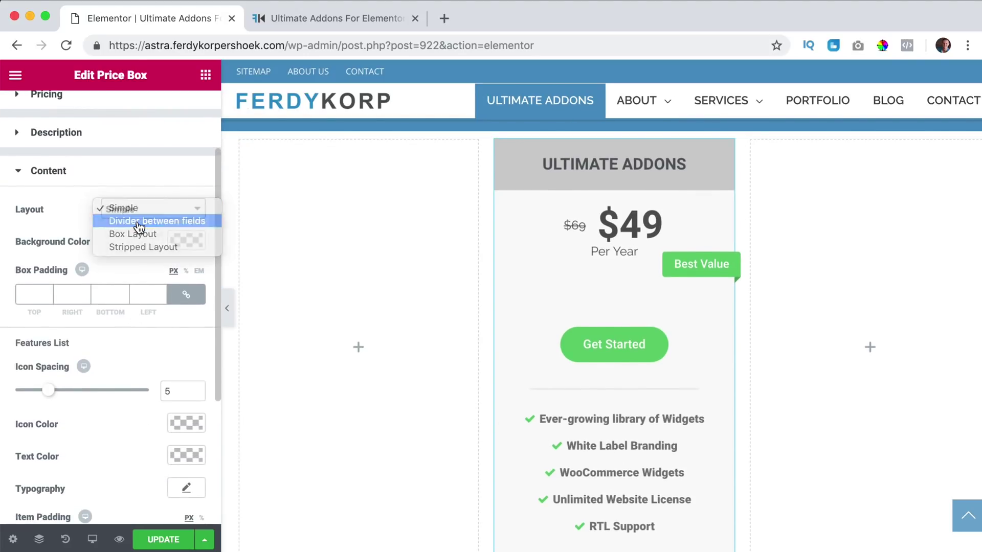
{"action": "left_click", "coordinate": [139, 220]}
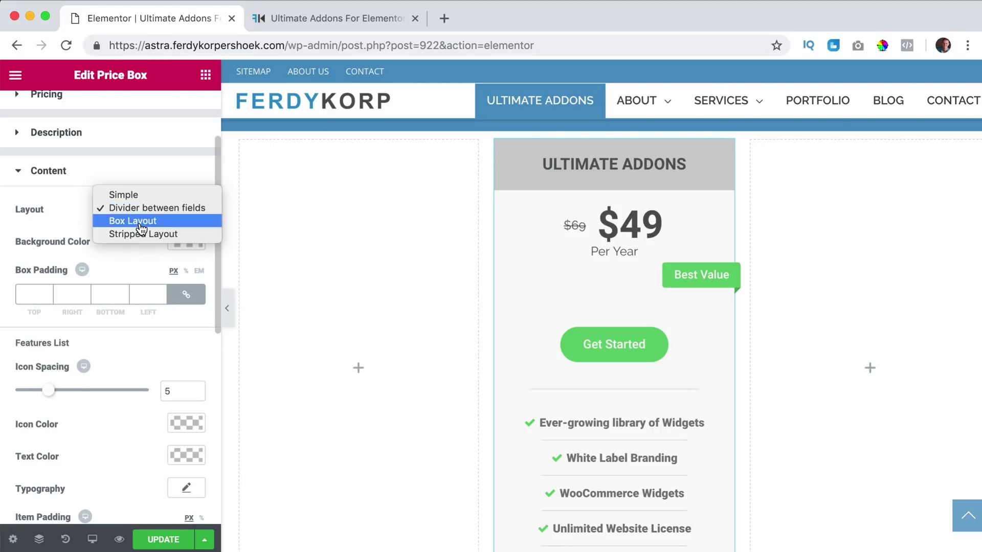
{"action": "left_click", "coordinate": [141, 225]}
{"action": "left_click", "coordinate": [136, 210]}
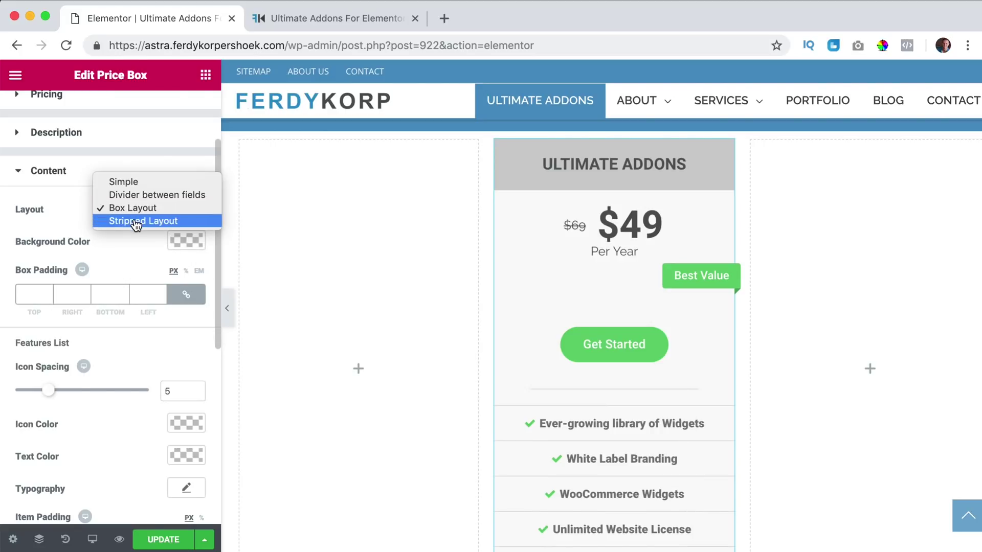
{"action": "left_click", "coordinate": [137, 220]}
Switch the feature list between the Divider and Box layouts again
{"action": "scroll", "coordinate": [554, 362], "scroll_direction": "down", "scroll_amount": 3}
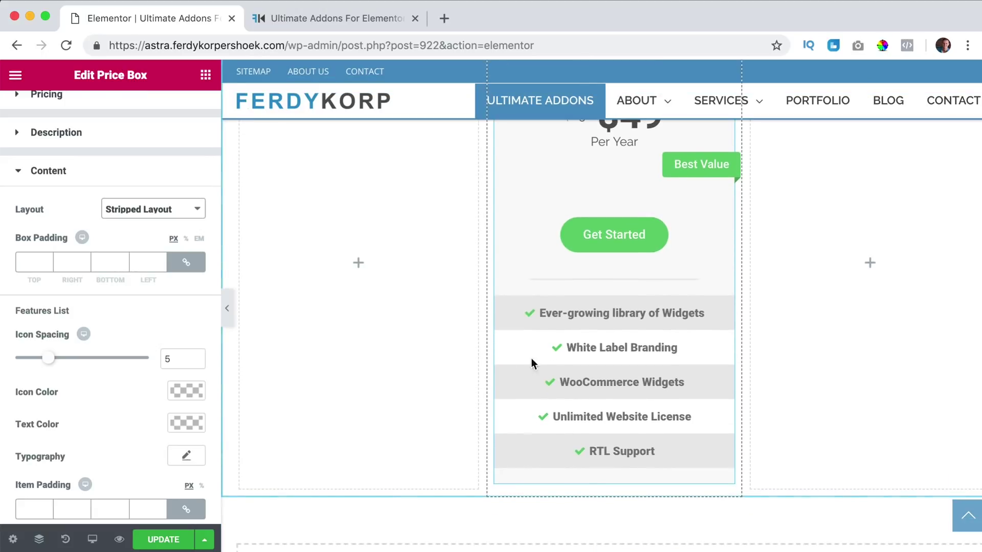
{"action": "left_click", "coordinate": [162, 221]}
{"action": "left_click", "coordinate": [137, 183]}
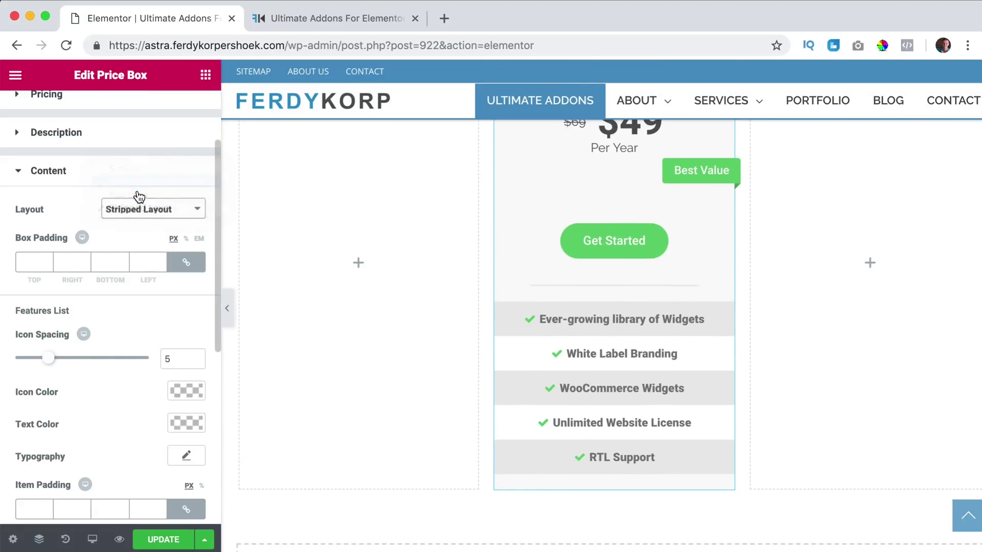
{"action": "left_click", "coordinate": [146, 209]}
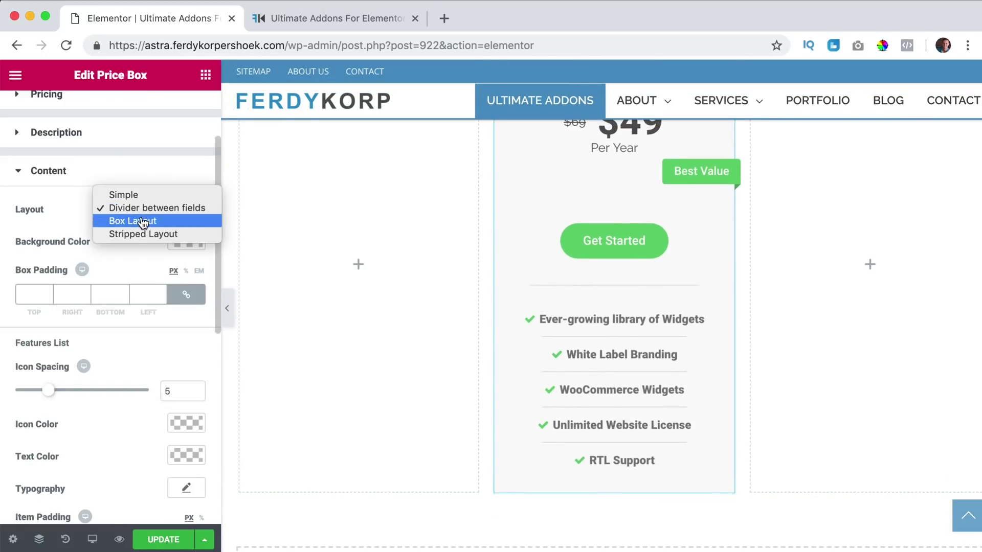
{"action": "left_click", "coordinate": [139, 221]}
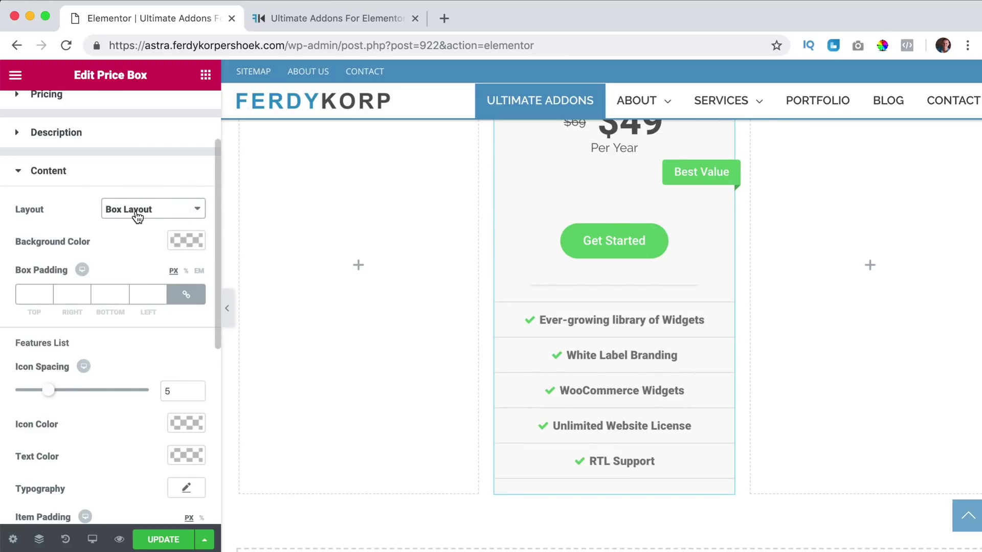
{"action": "left_click", "coordinate": [137, 209]}
Return the features to the Simple layout and set the box padding to 5 px
{"action": "left_click", "coordinate": [132, 184]}
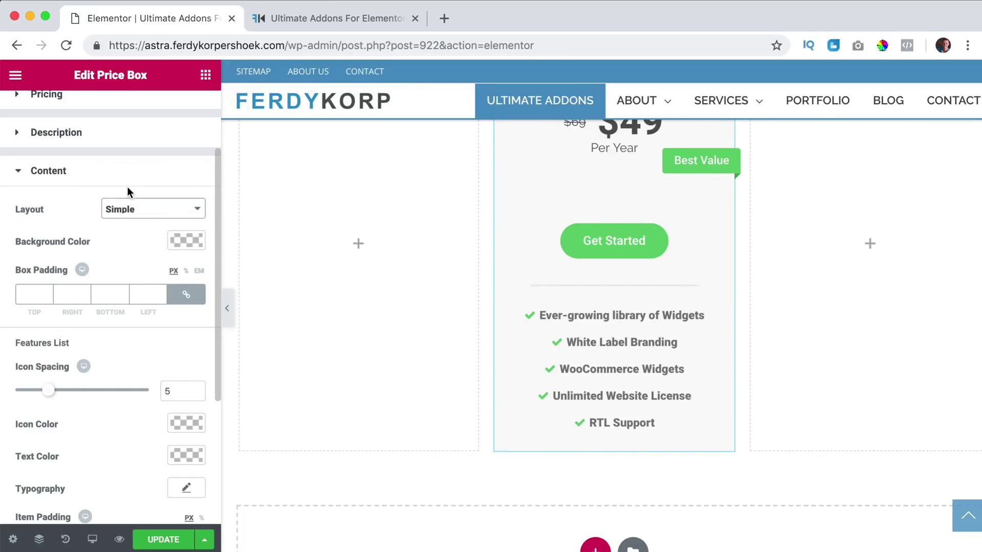
{"action": "left_click", "coordinate": [34, 293]}
{"action": "type", "text": "10"}
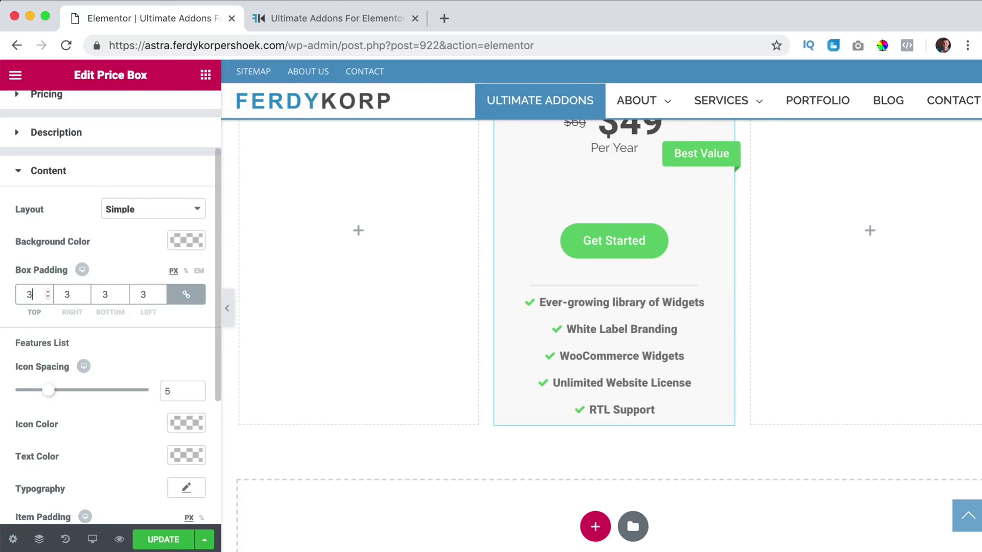
{"action": "type", "text": "30"}
{"action": "key", "text": "super+a"}
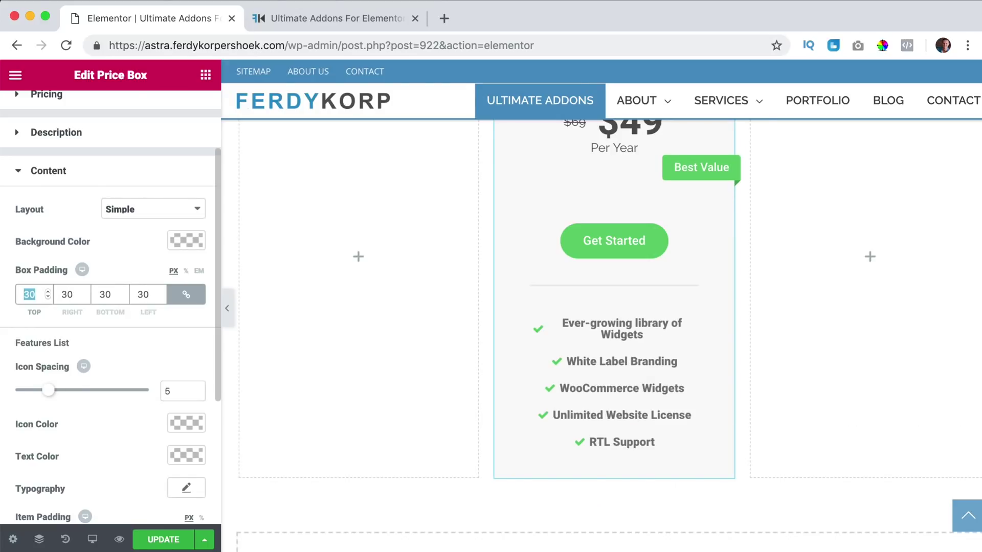
{"action": "type", "text": "5"}
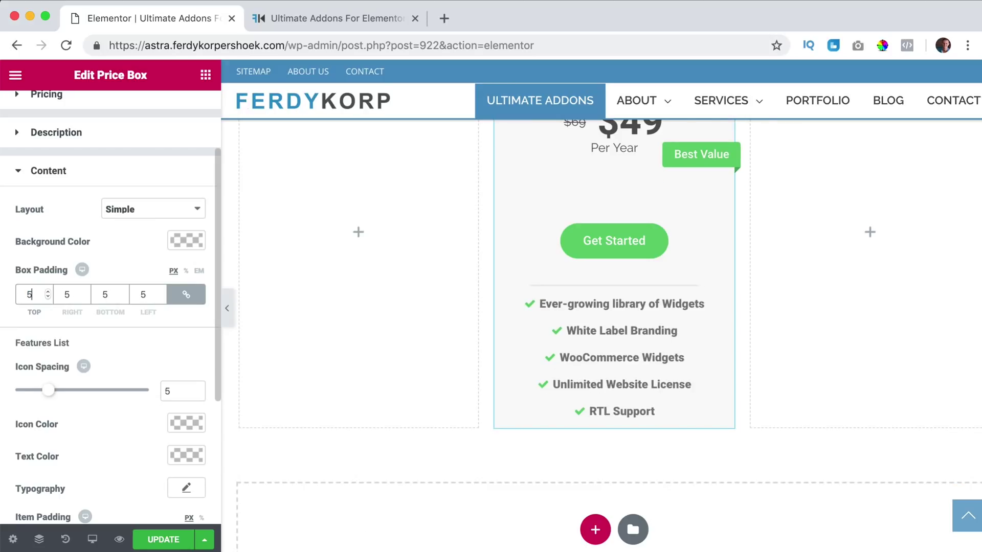
Set the feature list icon spacing to 6
{"action": "scroll", "coordinate": [142, 355], "scroll_direction": "down", "scroll_amount": 3}
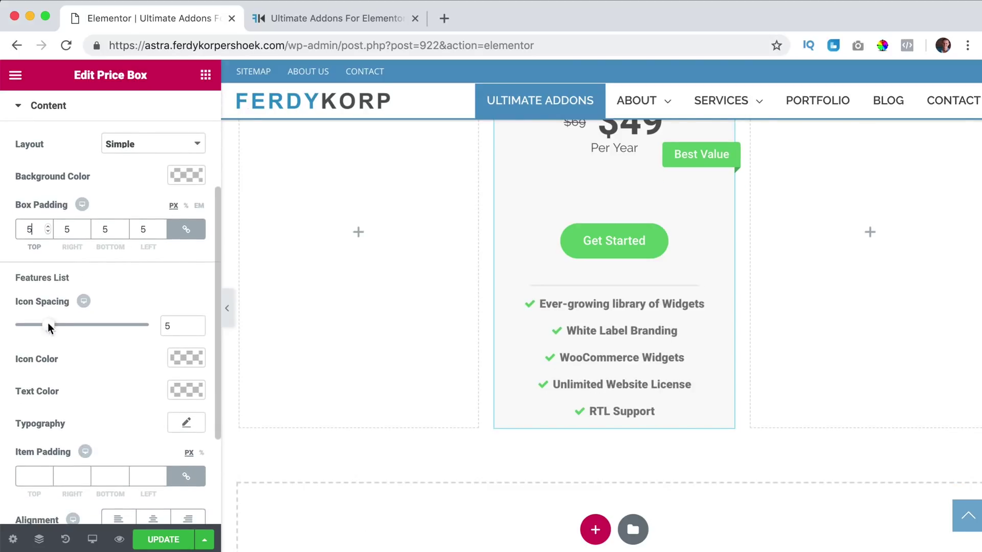
{"action": "mouse_move", "coordinate": [48, 325]}
{"action": "left_mouse_down"}
{"action": "mouse_move", "coordinate": [81, 325]}
{"action": "mouse_move", "coordinate": [58, 326]}
{"action": "left_mouse_up"}
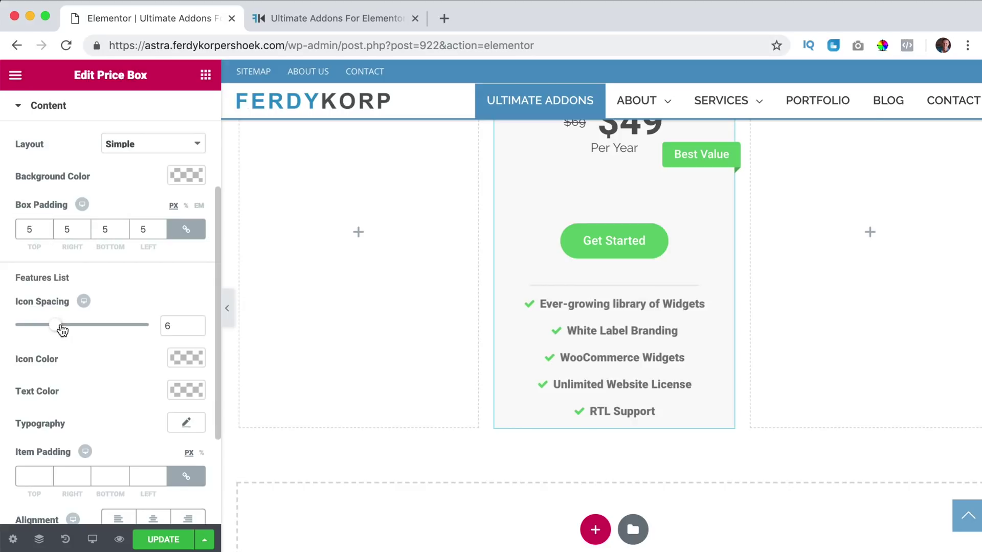
{"action": "scroll", "coordinate": [128, 343], "scroll_direction": "down", "scroll_amount": 3}
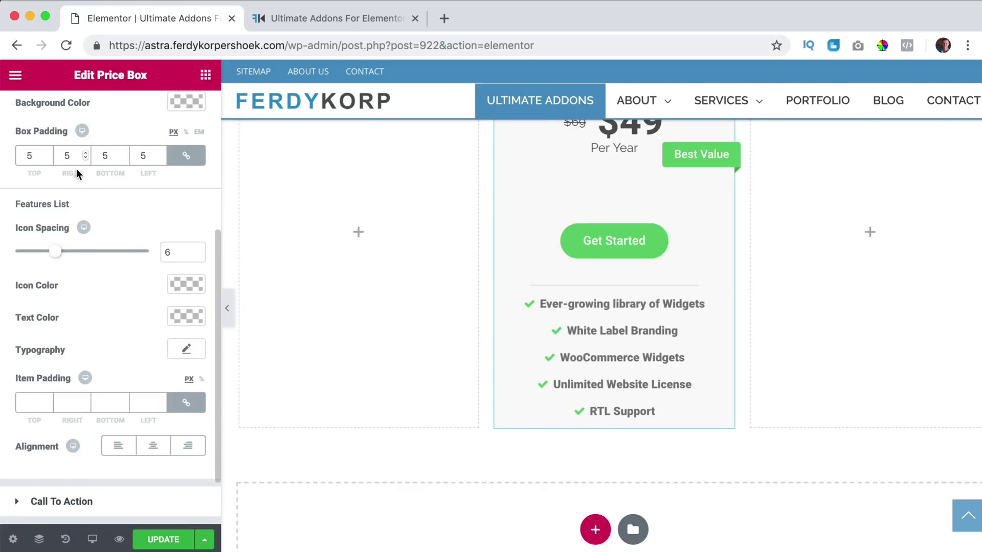
Try weights 400 and 300 for the feature text, then settle on 500
{"action": "left_click", "coordinate": [186, 349]}
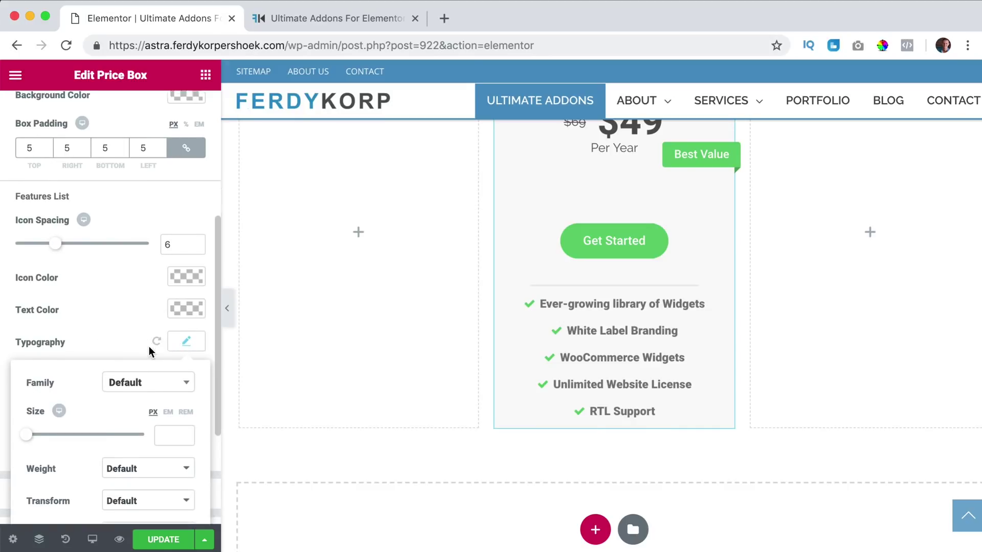
{"action": "scroll", "coordinate": [149, 346], "scroll_direction": "down", "scroll_amount": 5}
{"action": "left_click", "coordinate": [143, 320]}
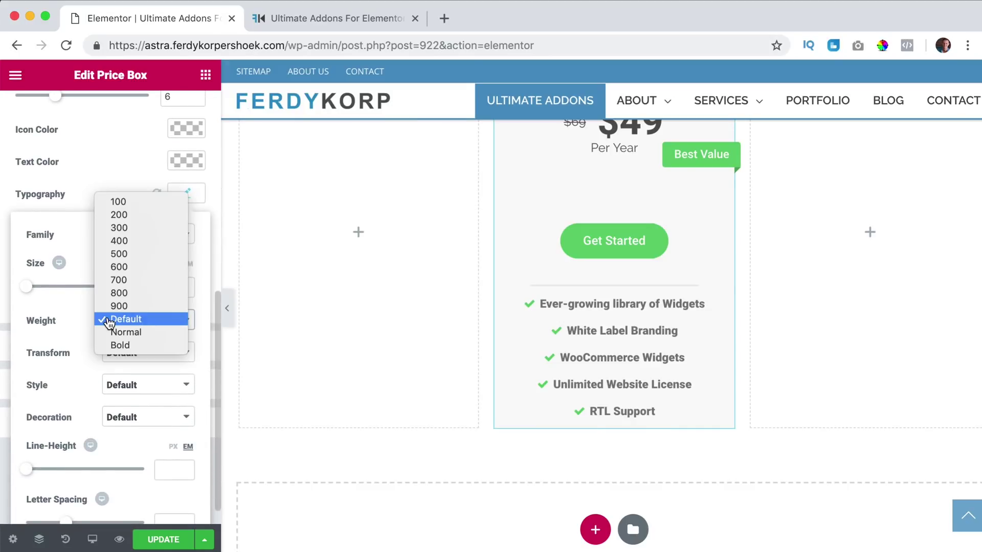
{"action": "left_click", "coordinate": [136, 244]}
{"action": "left_click", "coordinate": [137, 323]}
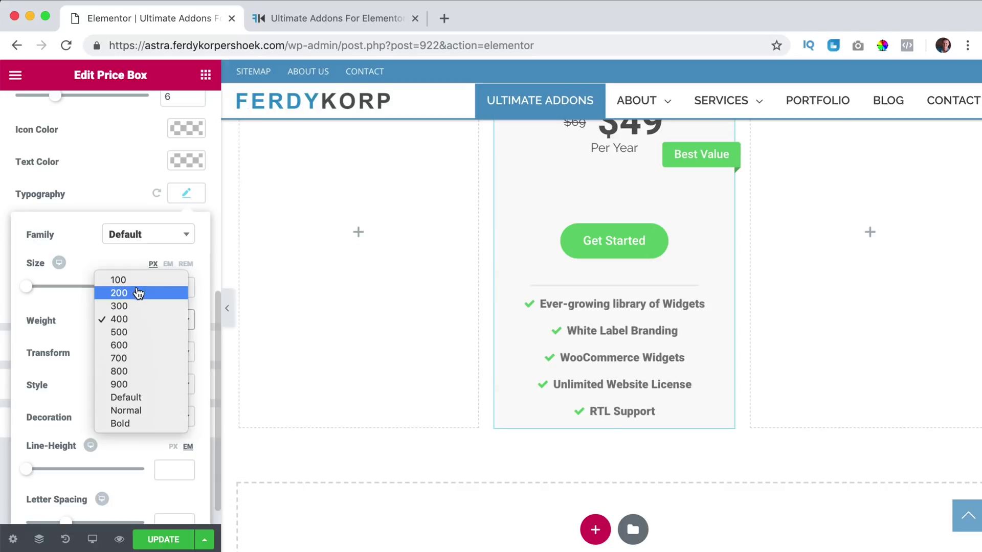
{"action": "left_click", "coordinate": [133, 308]}
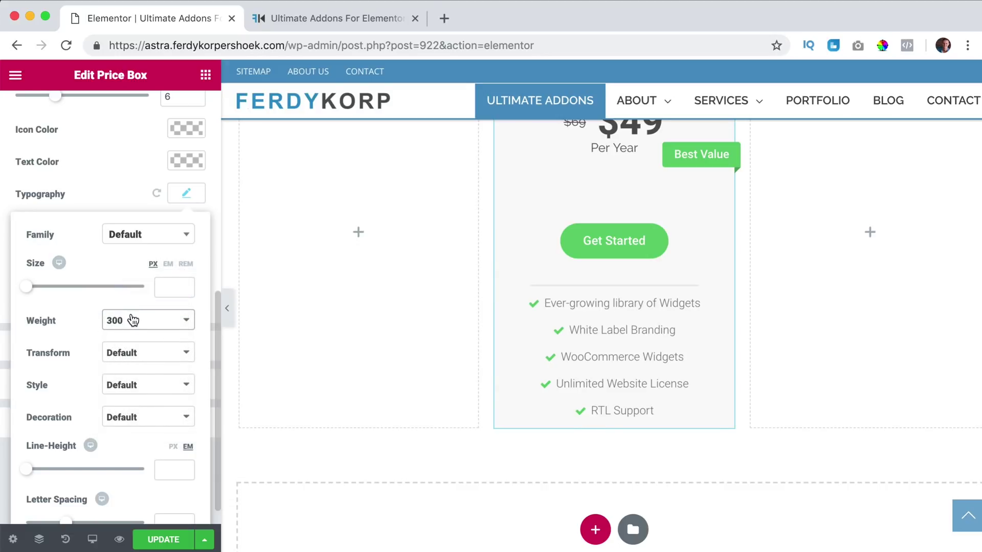
{"action": "left_click", "coordinate": [131, 320]}
{"action": "left_click", "coordinate": [132, 347]}
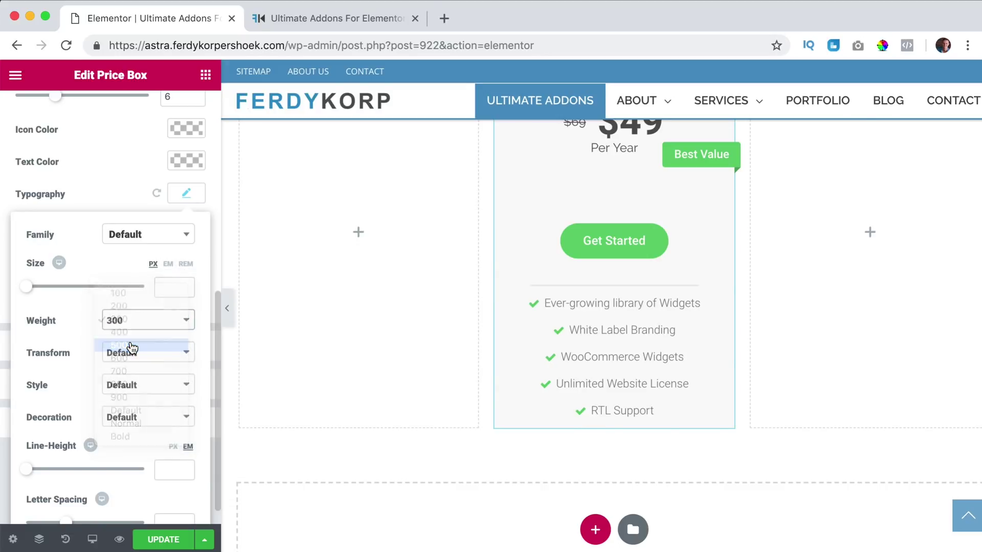
{"action": "left_click", "coordinate": [183, 198]}
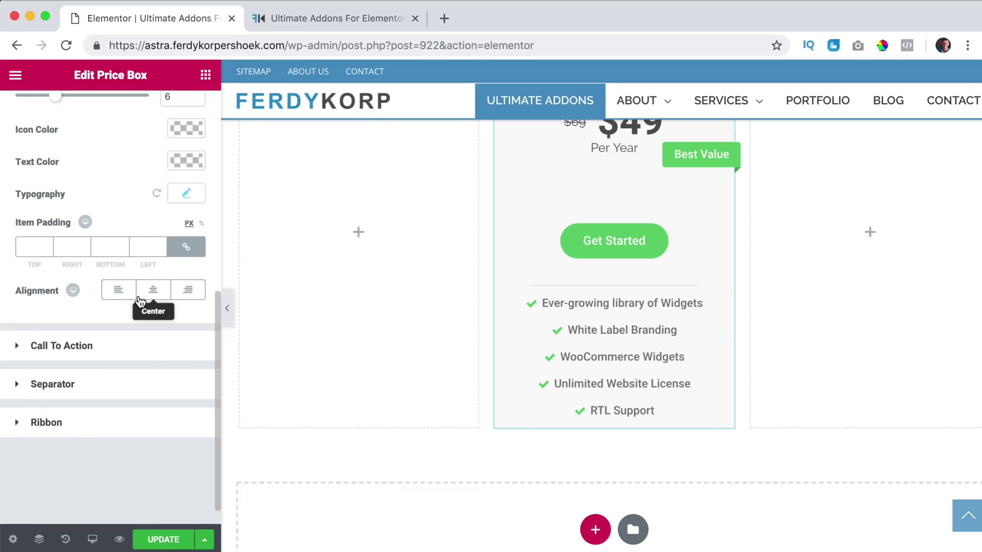
Test left and right alignment, then centre the feature list
{"action": "left_click", "coordinate": [121, 290]}
{"action": "scroll", "coordinate": [121, 294], "scroll_direction": "up", "scroll_amount": 3}
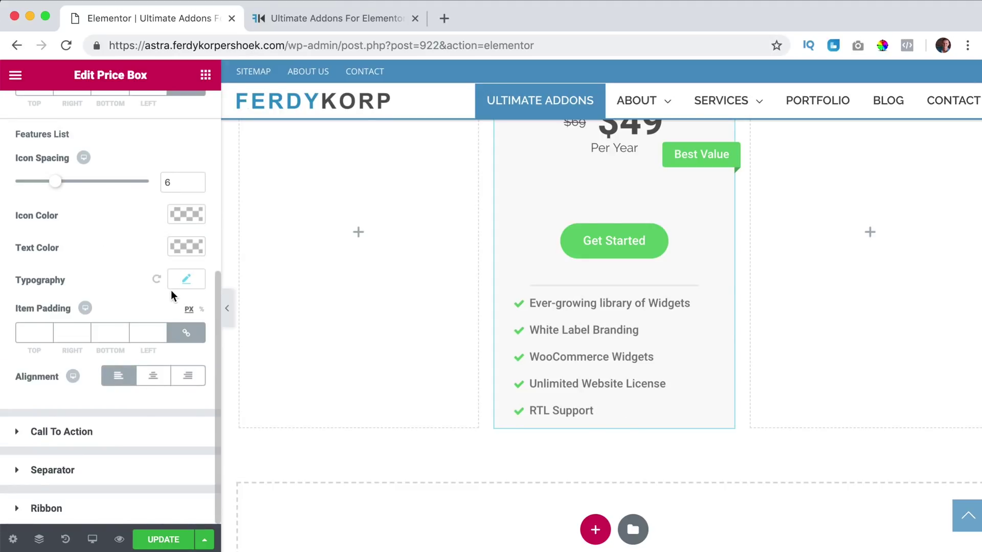
{"action": "left_click", "coordinate": [182, 376]}
{"action": "left_click", "coordinate": [159, 379]}
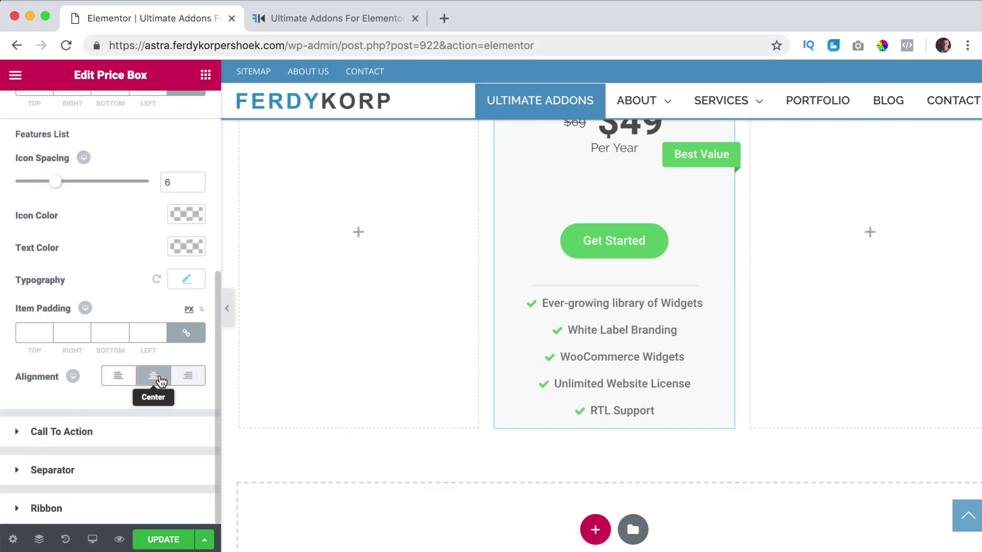
Try a black call-to-action background, then remove it
{"action": "left_click", "coordinate": [63, 433]}
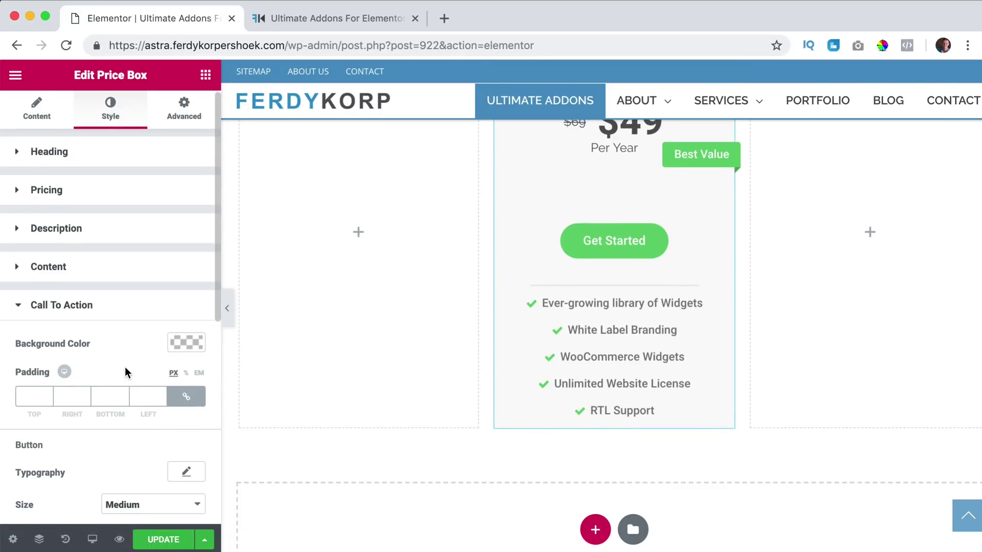
{"action": "scroll", "coordinate": [125, 367], "scroll_direction": "down", "scroll_amount": 3}
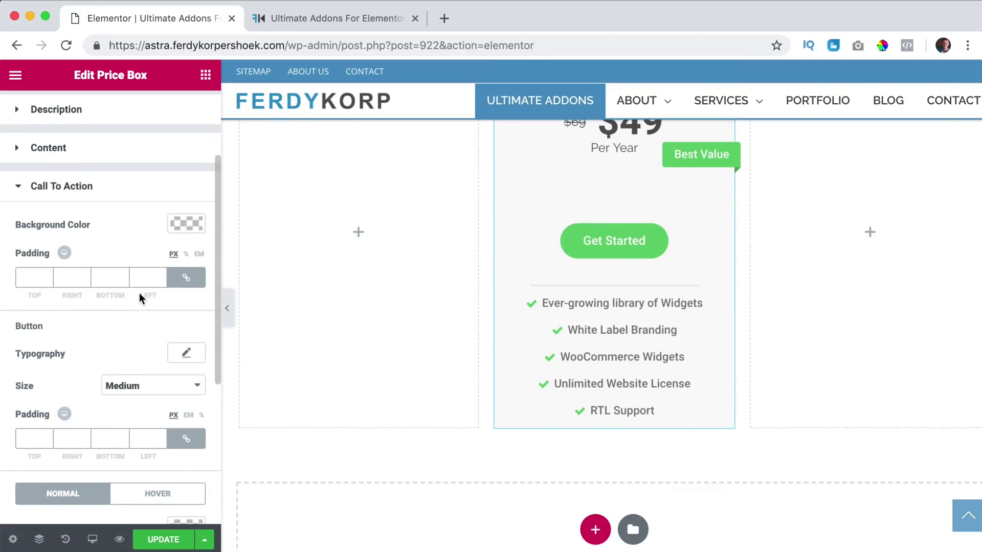
{"action": "left_click", "coordinate": [177, 222]}
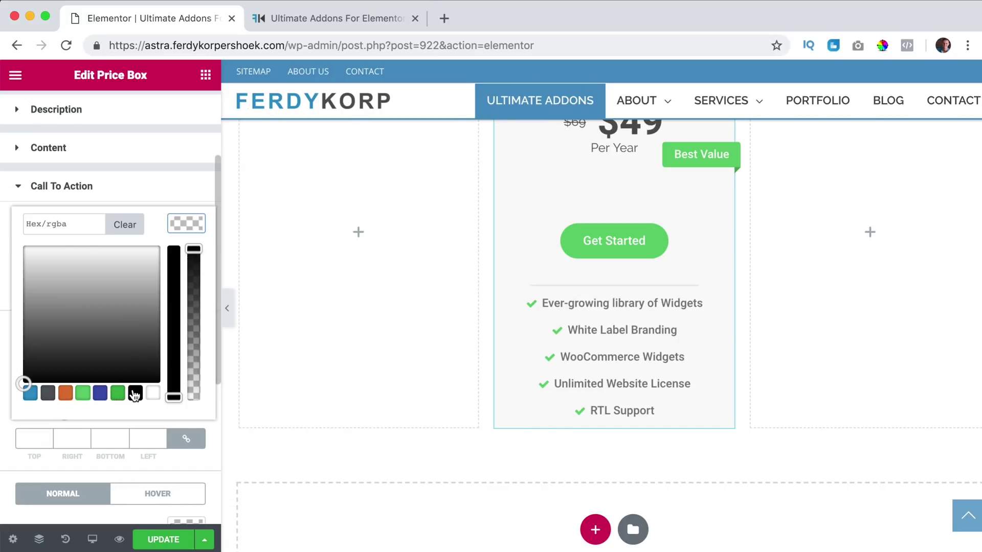
{"action": "left_click", "coordinate": [135, 393]}
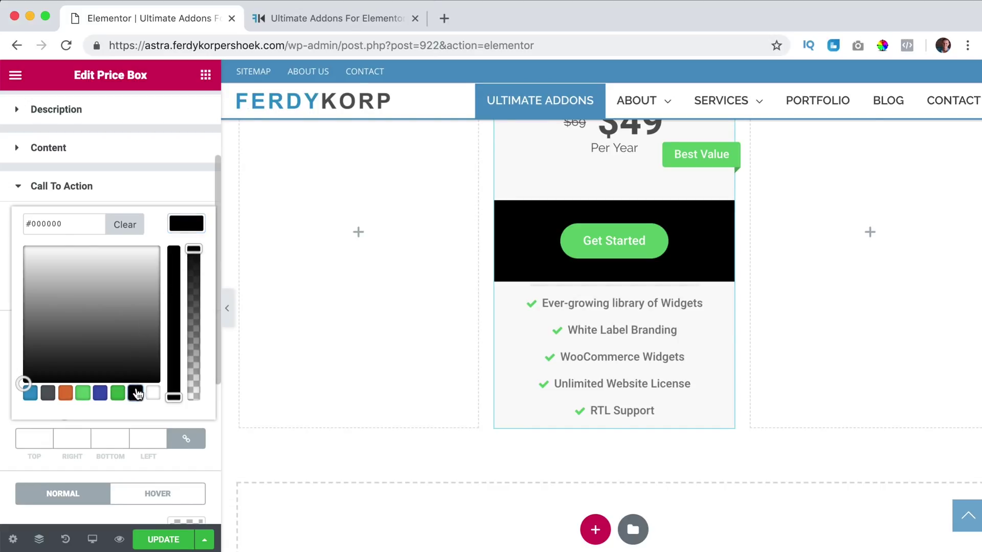
{"action": "left_click", "coordinate": [129, 225]}
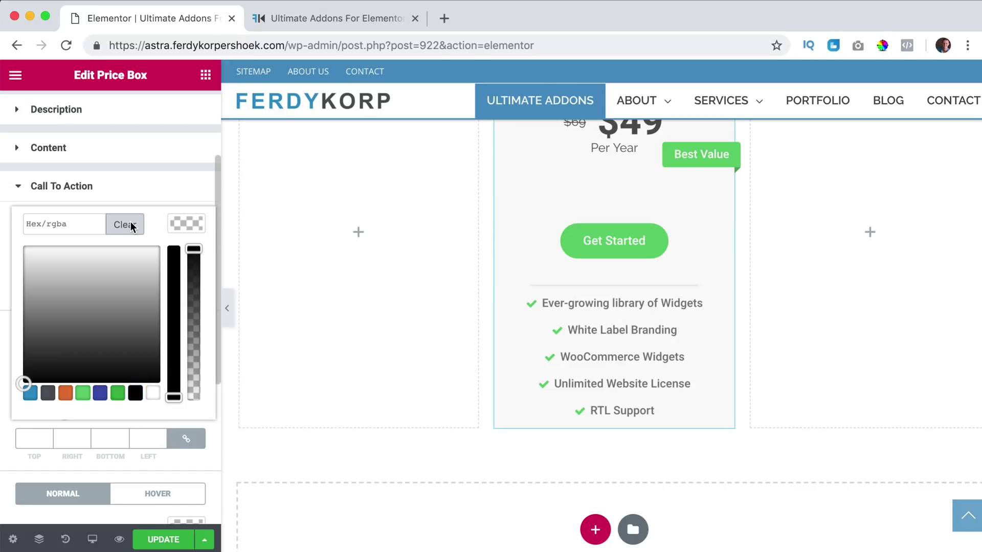
{"action": "left_click", "coordinate": [180, 223]}
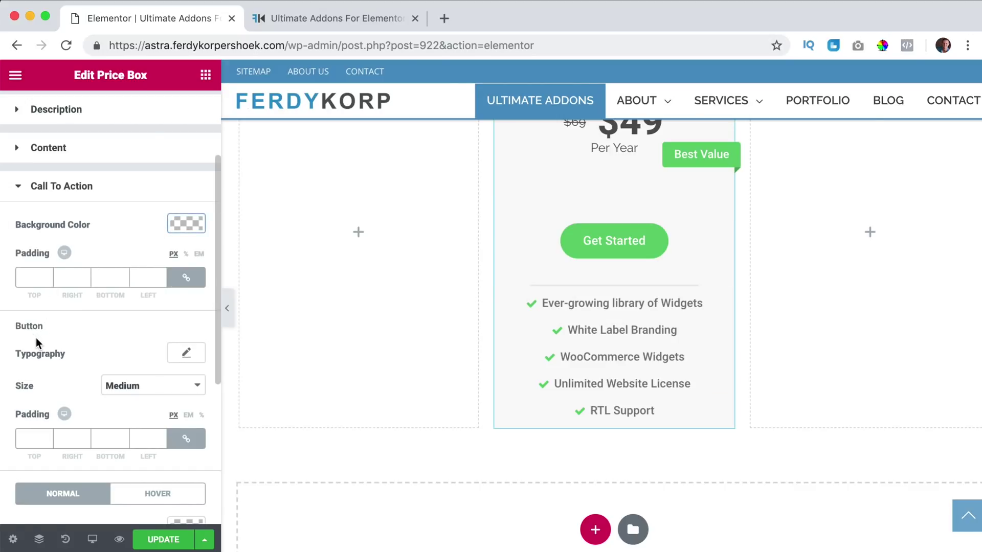
Make the Get Started button size Large
{"action": "scroll", "coordinate": [35, 339], "scroll_direction": "down", "scroll_amount": 3}
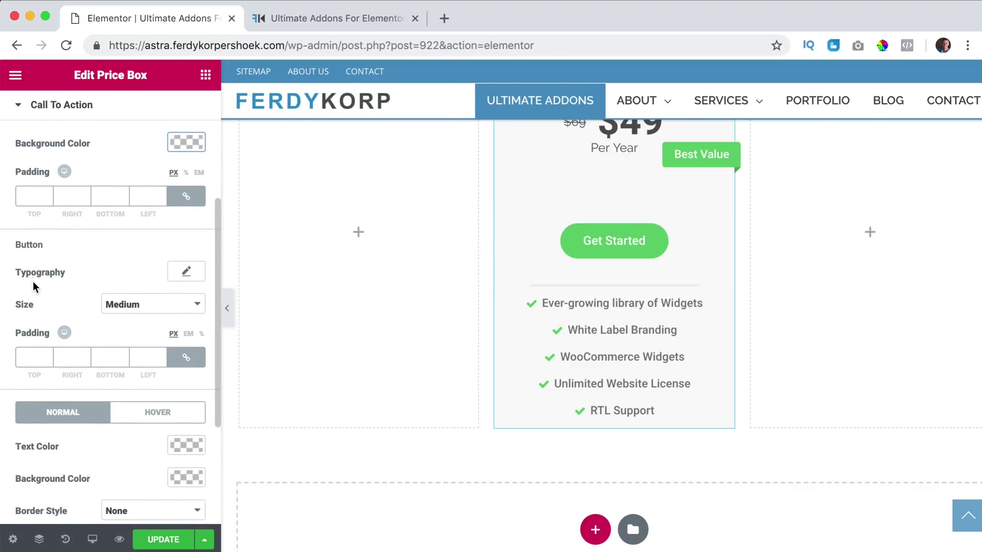
{"action": "scroll", "coordinate": [56, 320], "scroll_direction": "down", "scroll_amount": 2}
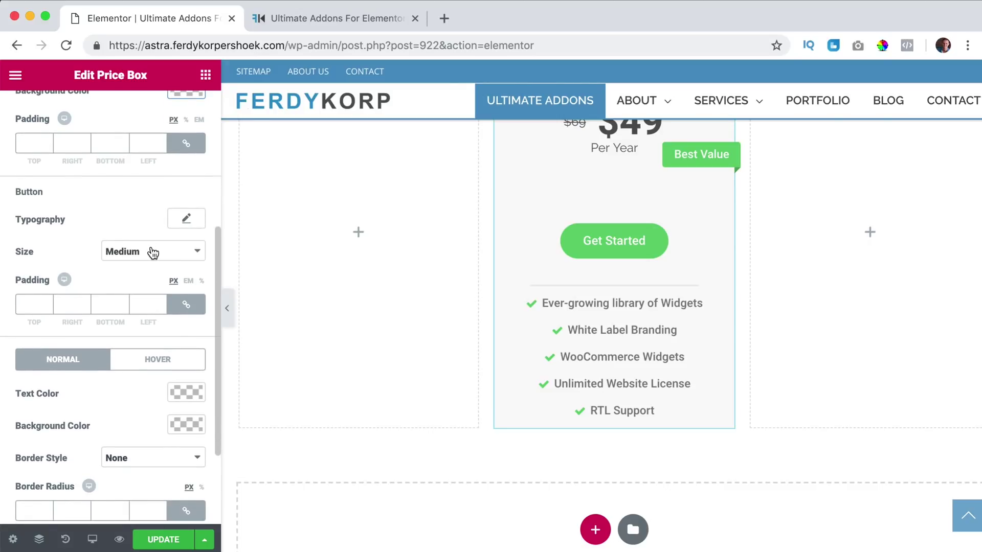
{"action": "left_click", "coordinate": [152, 252]}
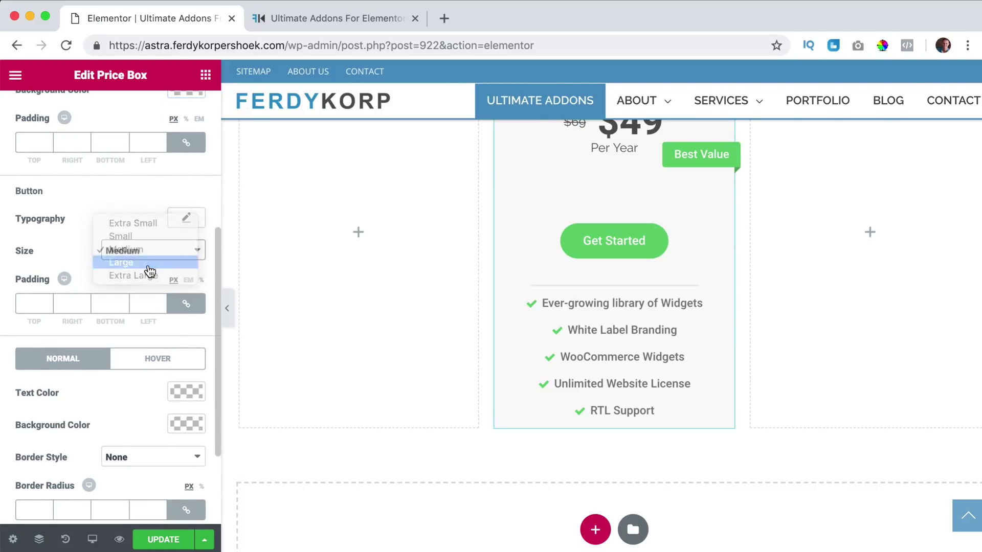
{"action": "left_click", "coordinate": [150, 263]}
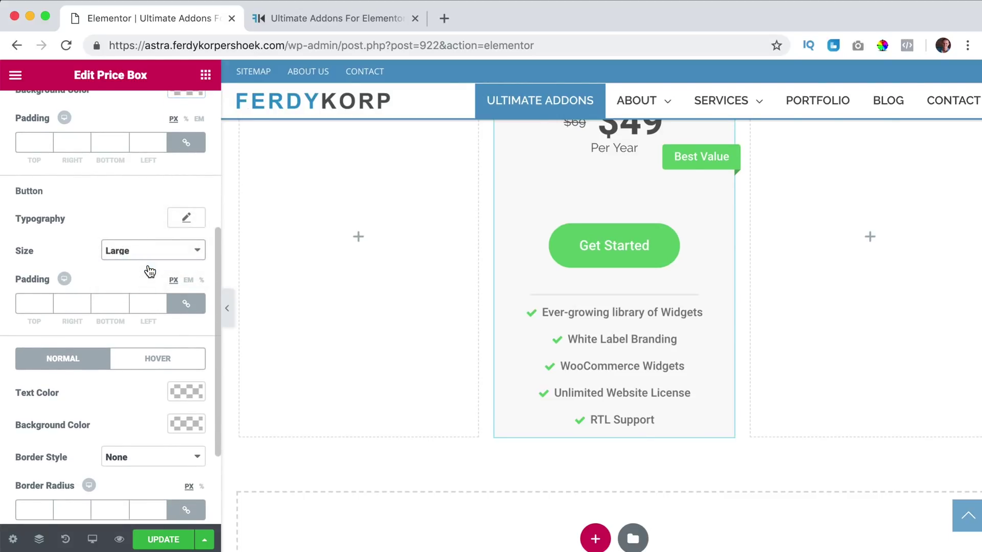
Unlink the button padding and set the top and bottom values to 20
{"action": "left_click", "coordinate": [186, 306]}
{"action": "double_click", "coordinate": [31, 303]}
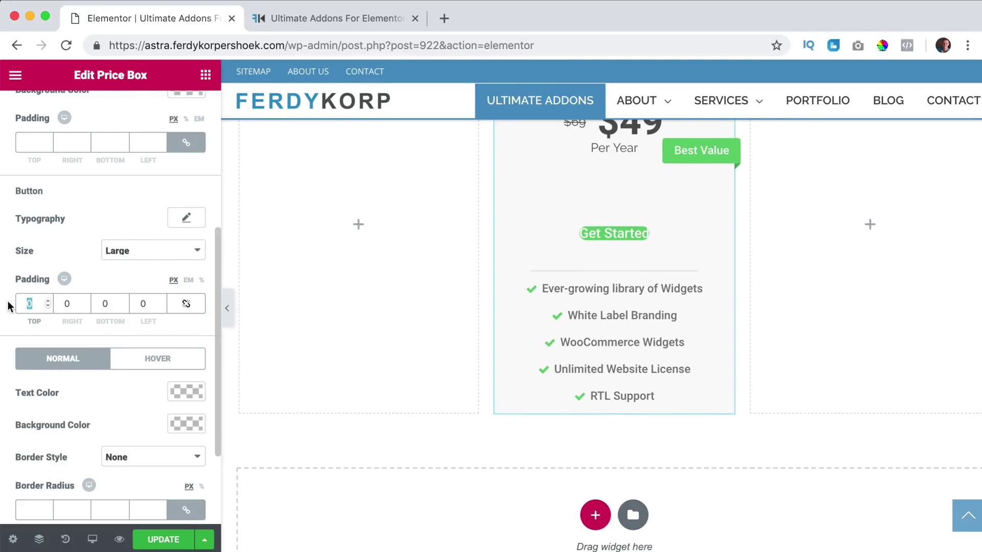
{"action": "type", "text": "20"}
{"action": "key", "text": "Tab"}
{"action": "key", "text": "Tab"}
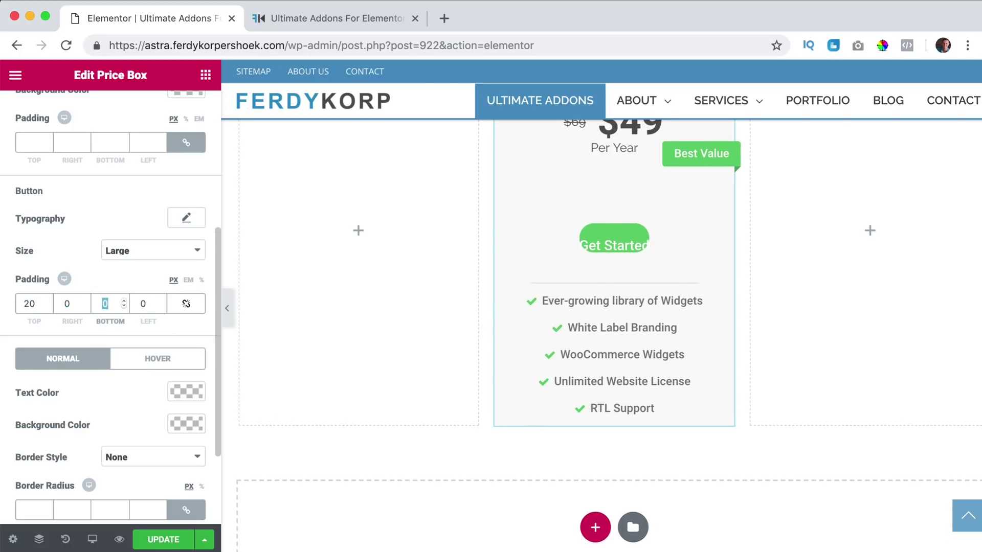
{"action": "type", "text": "20"}
{"action": "key", "text": "Tab"}
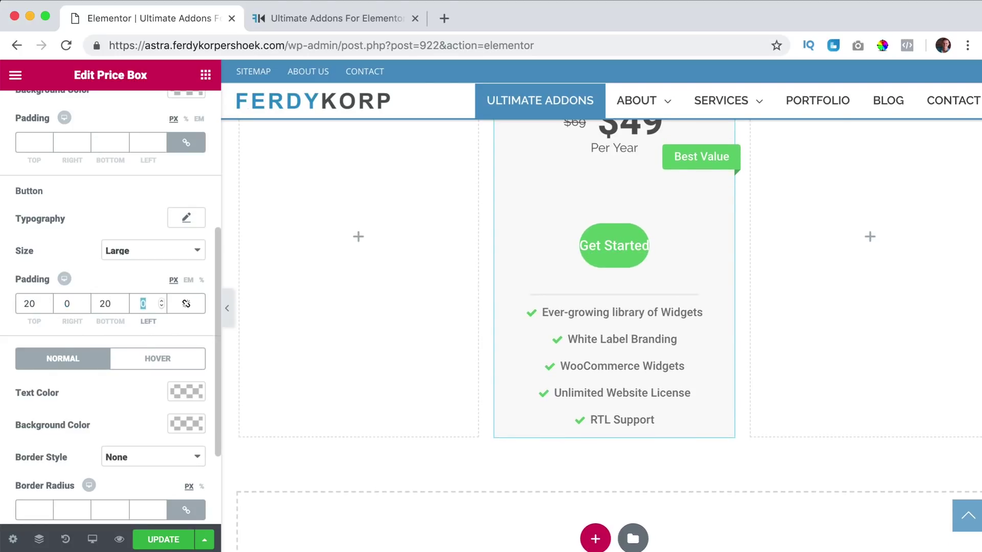
{"action": "type", "text": "40"}
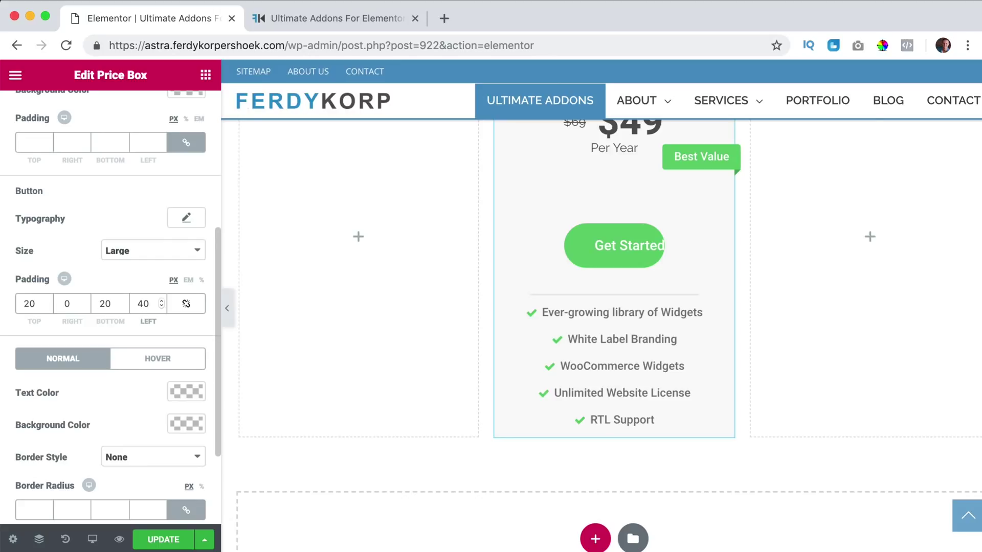
{"action": "key", "text": "super+a"}
{"action": "type", "text": "50"}
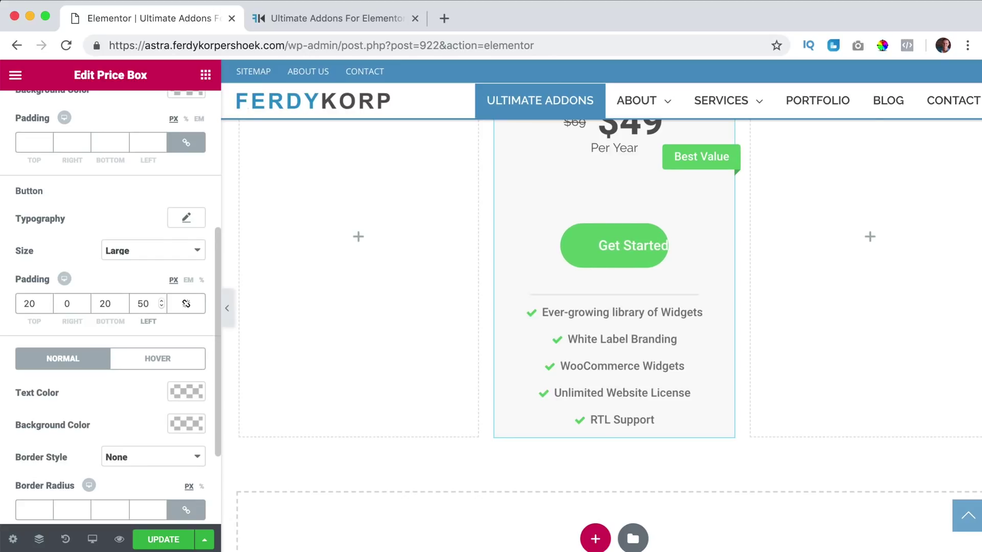
Set the button's left and right padding to 60
{"action": "key", "text": "shift+Tab"}
{"action": "key", "text": "shift+Tab"}
{"action": "type", "text": "50"}
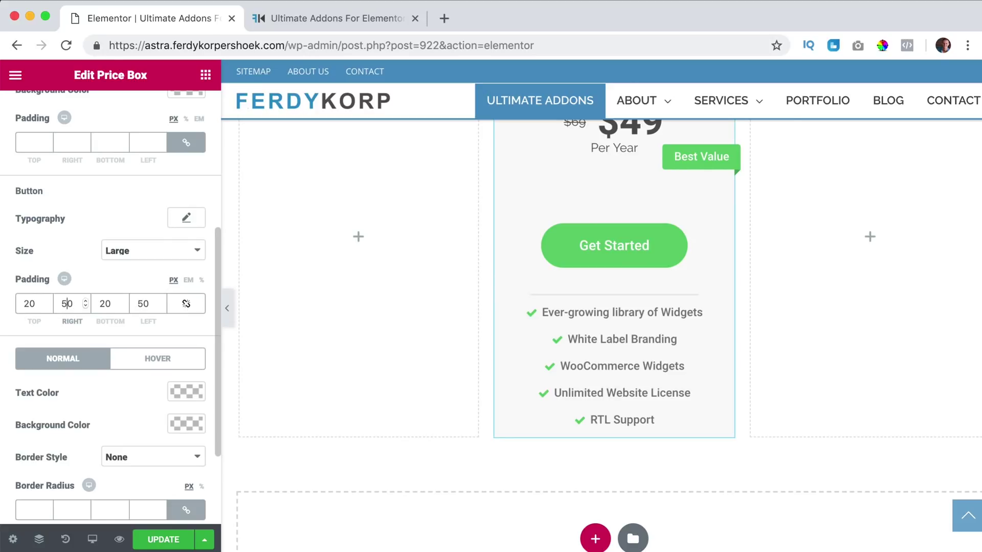
{"action": "key", "text": "Up"}
{"action": "key", "text": "Up"}
{"action": "key", "text": "Up"}
{"action": "key", "text": "Up"}
{"action": "key", "text": "Up"}
{"action": "key", "text": "Up"}
{"action": "key", "text": "Up"}
{"action": "key", "text": "Up"}
{"action": "key", "text": "Up"}
{"action": "key", "text": "Up"}
{"action": "key", "text": "Up"}
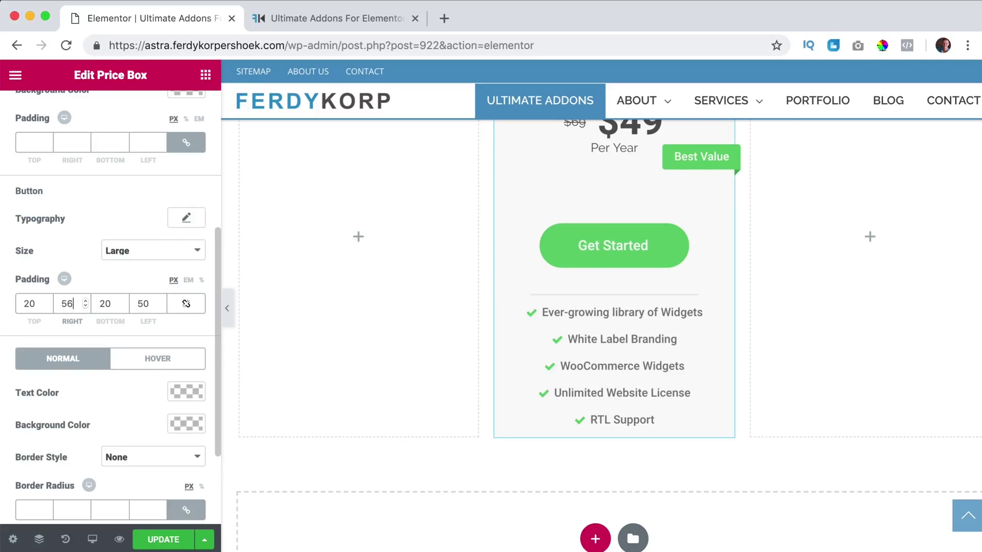
{"action": "key", "text": "Down"}
{"action": "key", "text": "shift+Tab"}
{"action": "key", "text": "shift+Tab"}
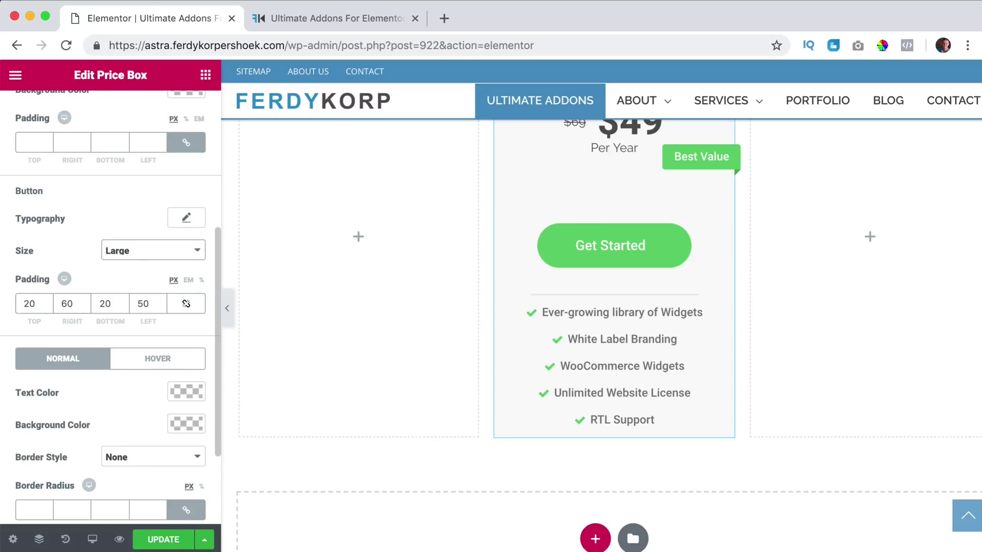
{"action": "key", "text": "Tab"}
{"action": "key", "text": "Tab"}
{"action": "key", "text": "Tab"}
{"action": "key", "text": "Tab"}
{"action": "type", "text": "60"}
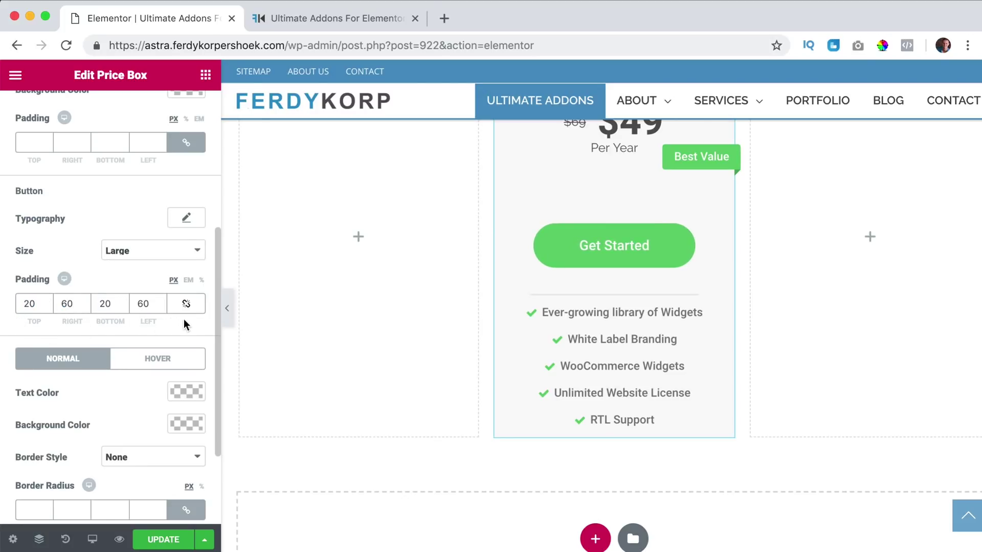
Make the button text blue and its background fully transparent
{"action": "scroll", "coordinate": [183, 322], "scroll_direction": "down", "scroll_amount": 4}
{"action": "left_click", "coordinate": [187, 294]}
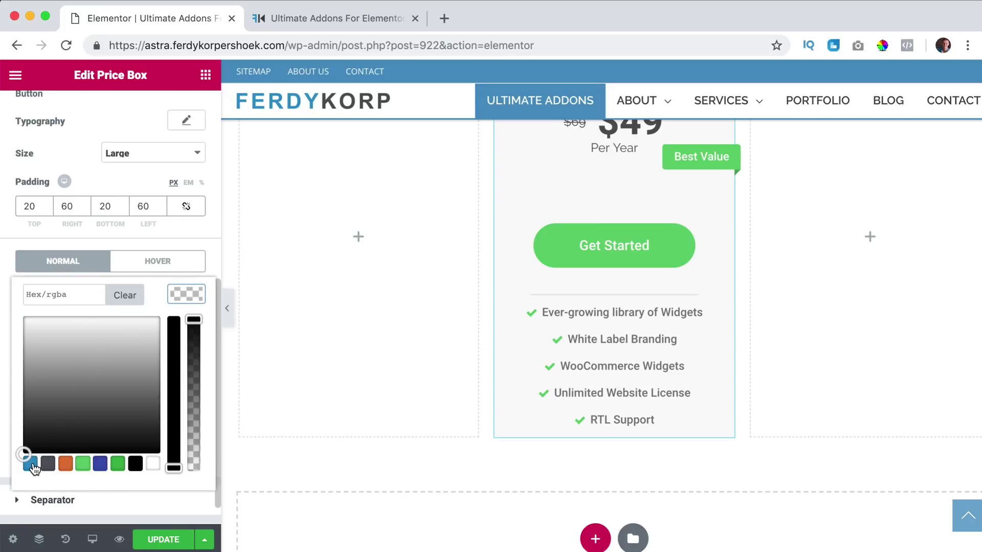
{"action": "left_click", "coordinate": [31, 465]}
{"action": "left_click", "coordinate": [187, 295]}
{"action": "left_click", "coordinate": [188, 325]}
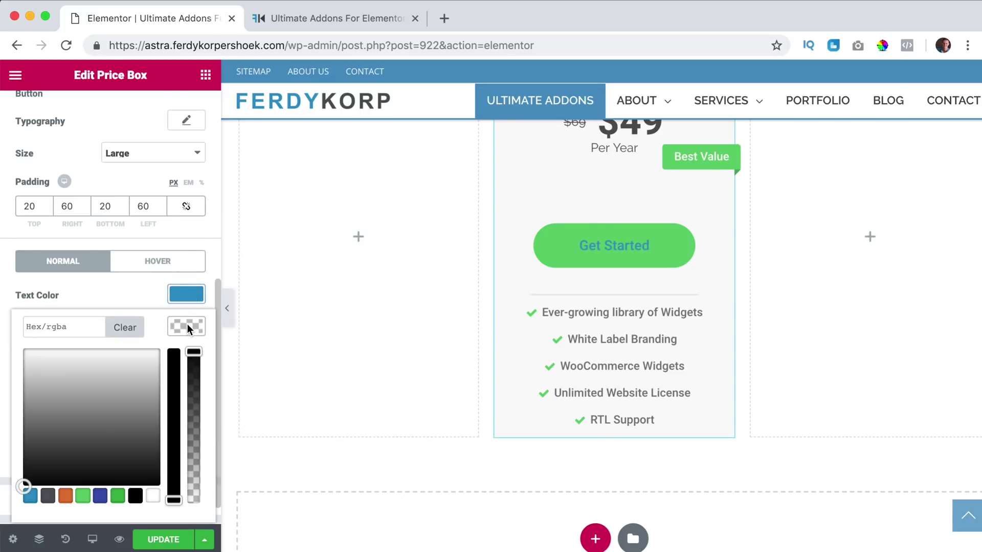
{"action": "left_click_drag", "start_coordinate": [192, 353], "coordinate": [190, 517]}
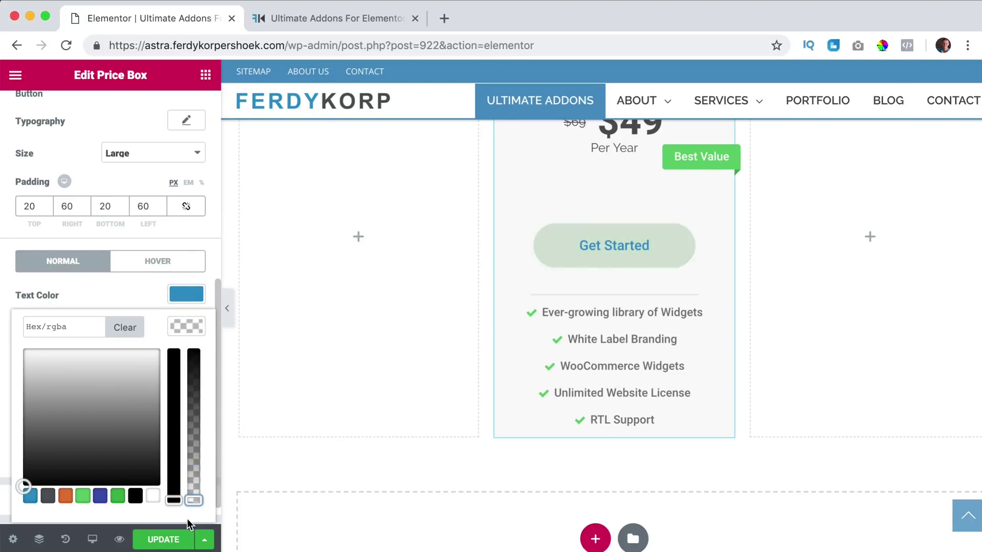
{"action": "left_click", "coordinate": [188, 326]}
Give the Get Started button a solid 2 px border on all sides
{"action": "left_click", "coordinate": [135, 362]}
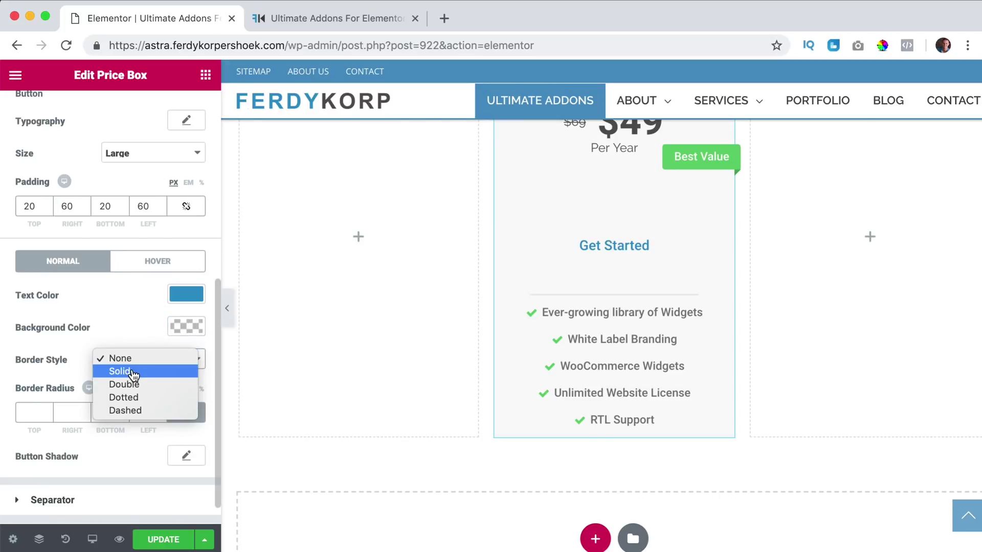
{"action": "left_click", "coordinate": [121, 371]}
{"action": "double_click", "coordinate": [25, 409]}
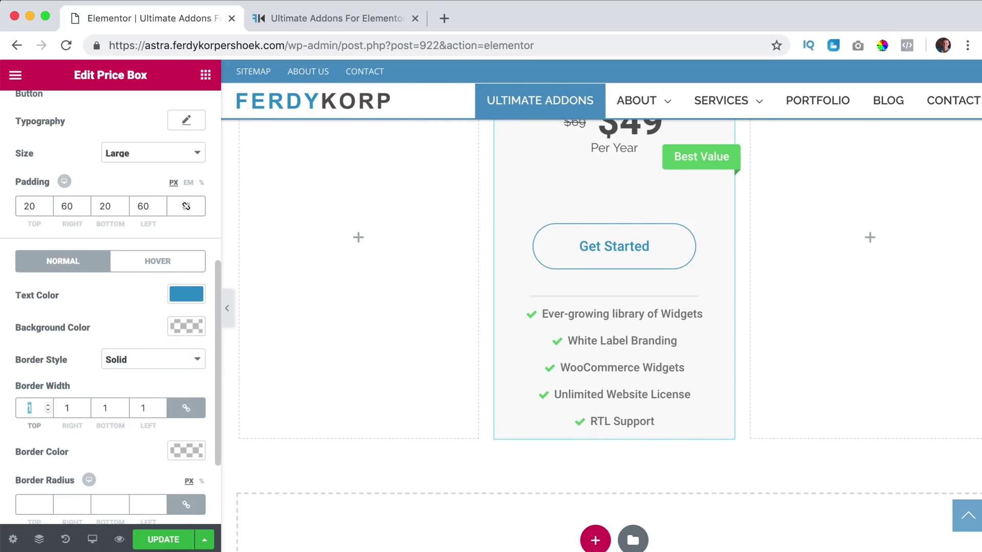
{"action": "type", "text": "2"}
{"action": "key", "text": "Tab"}
{"action": "scroll", "coordinate": [71, 378], "scroll_direction": "down", "scroll_amount": 3}
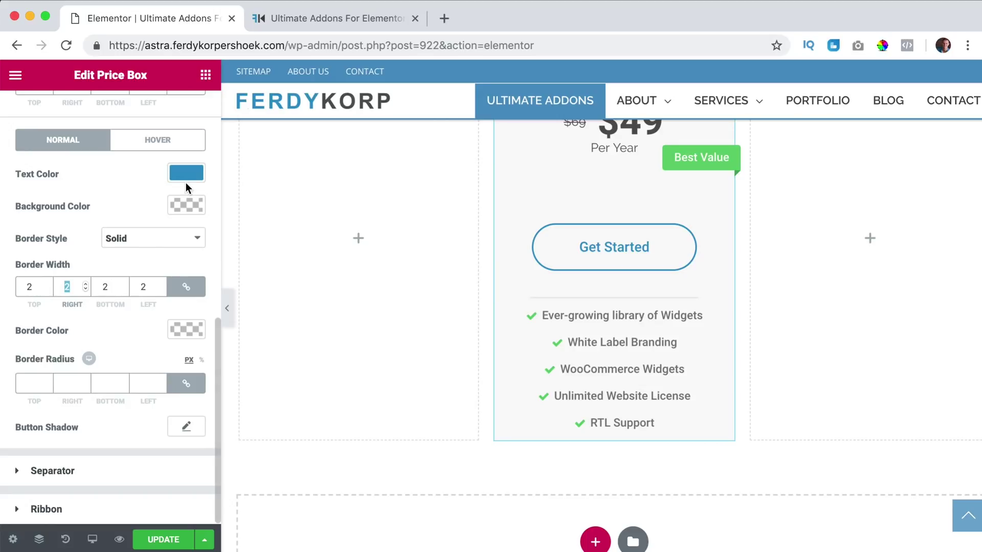
{"action": "left_click", "coordinate": [36, 383]}
{"action": "left_click", "coordinate": [51, 471]}
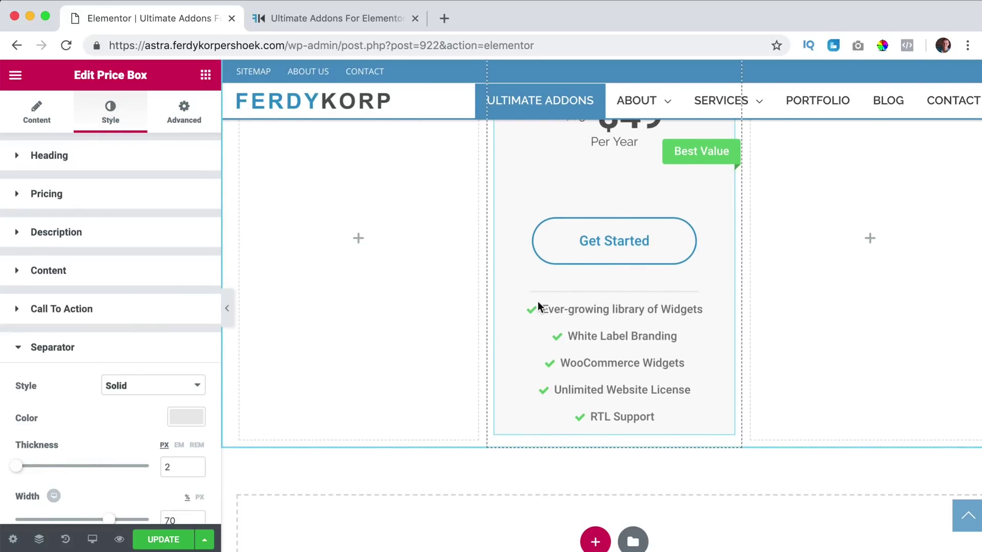
{"action": "scroll", "coordinate": [76, 388], "scroll_direction": "down", "scroll_amount": 2}
{"action": "left_click", "coordinate": [127, 330]}
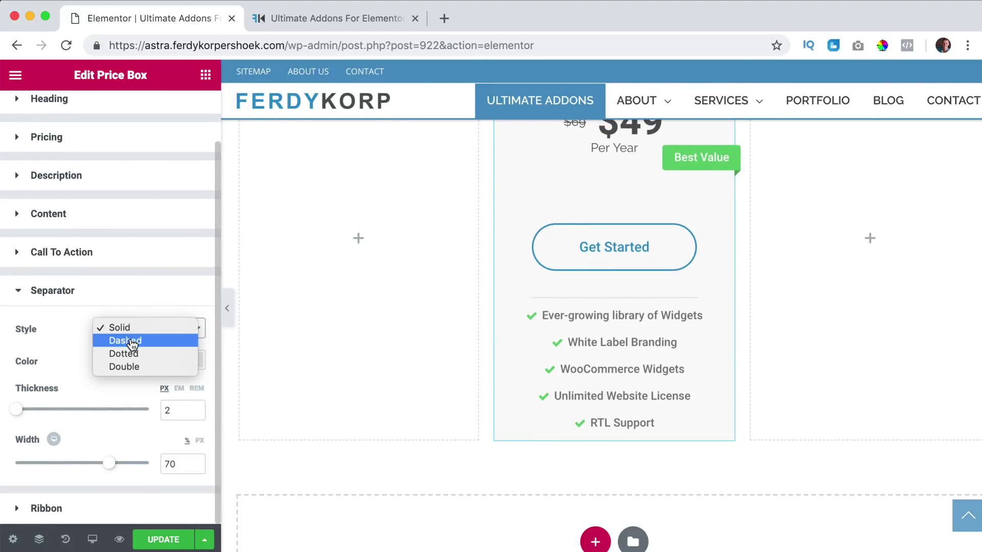
{"action": "left_click", "coordinate": [132, 342]}
{"action": "left_click", "coordinate": [137, 331]}
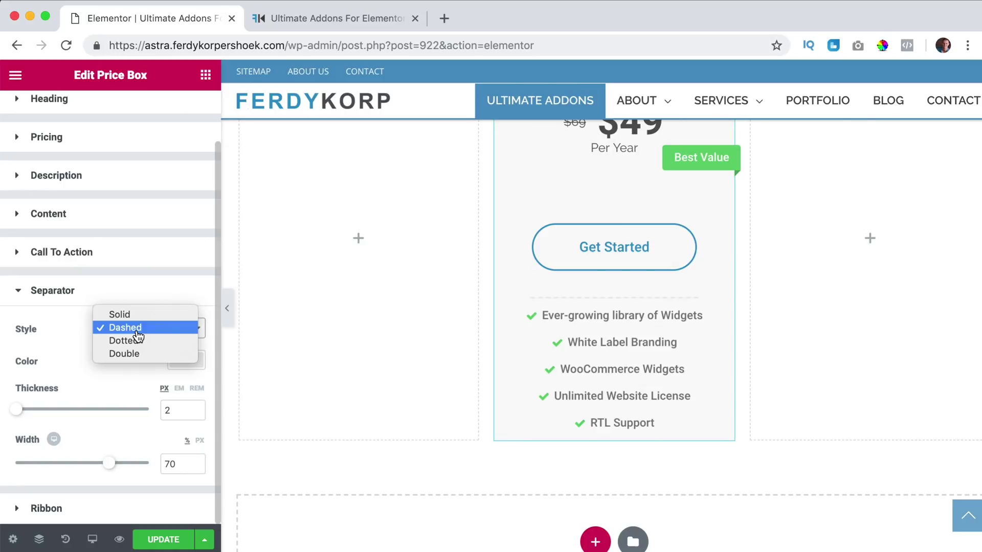
{"action": "left_click", "coordinate": [134, 314]}
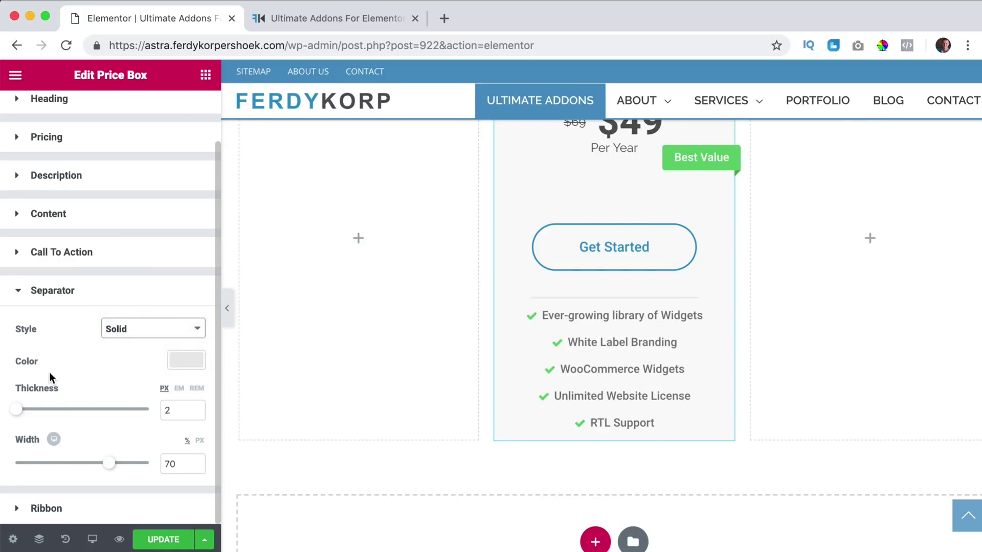
{"action": "left_click", "coordinate": [52, 509]}
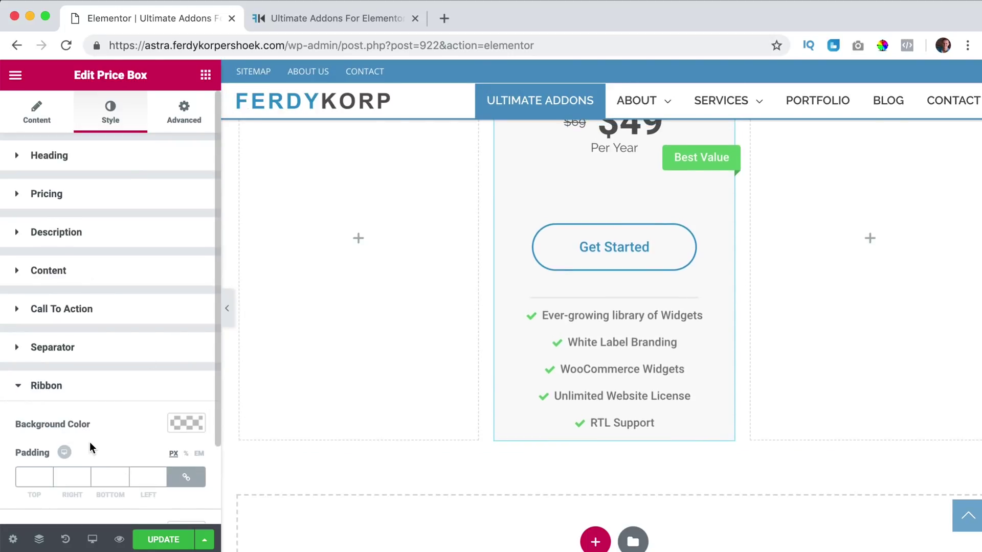
{"action": "left_click", "coordinate": [190, 424]}
{"action": "scroll", "coordinate": [93, 445], "scroll_direction": "down", "scroll_amount": 3}
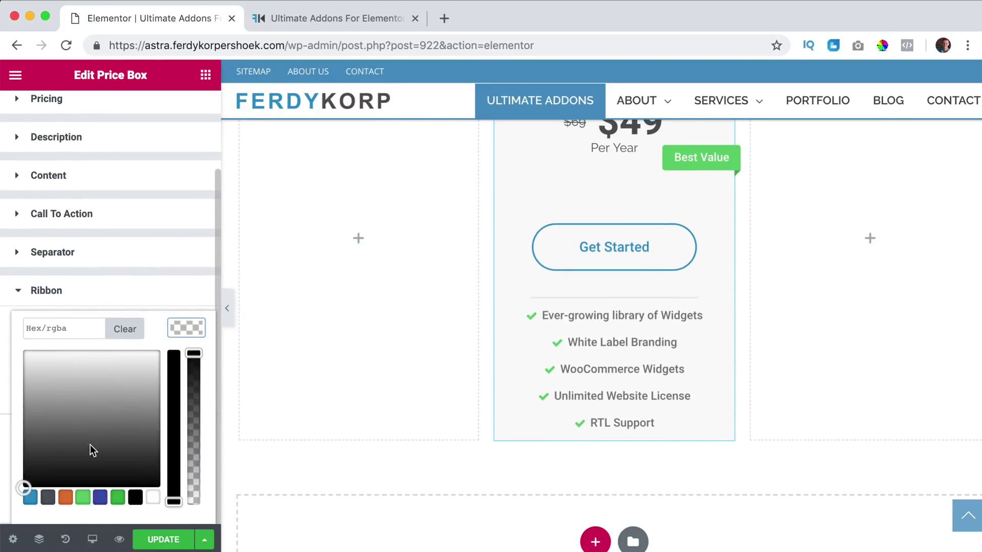
{"action": "left_click", "coordinate": [65, 499]}
{"action": "left_click", "coordinate": [141, 332]}
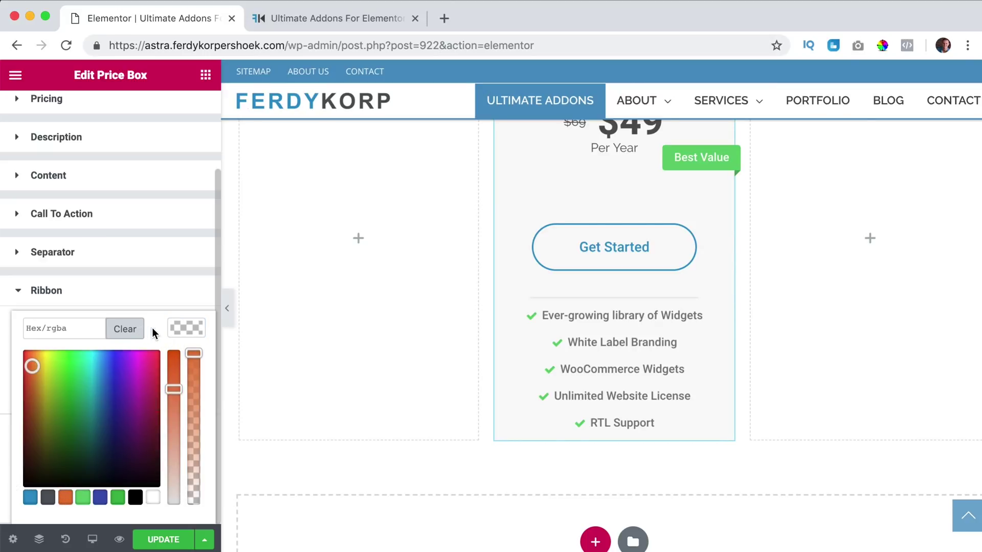
{"action": "left_click", "coordinate": [186, 331]}
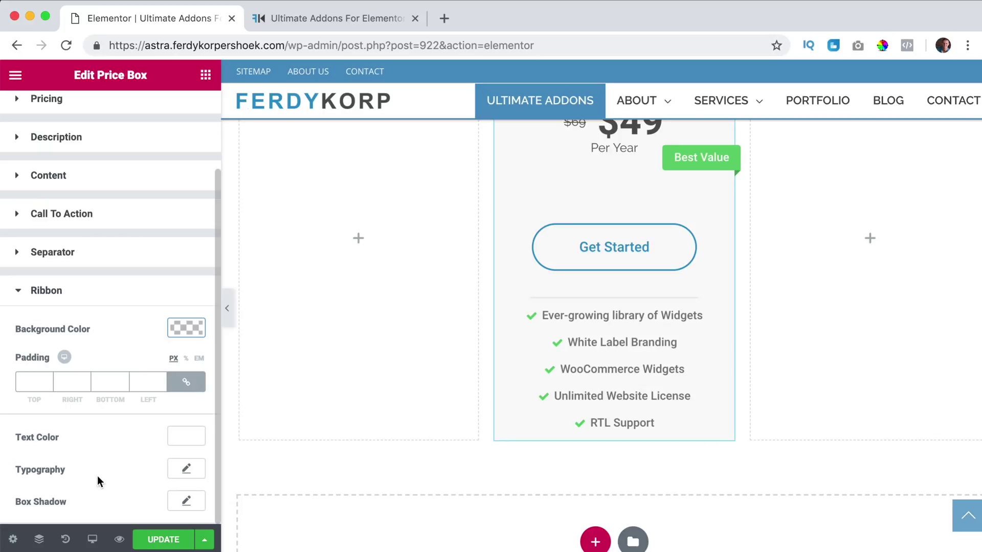
{"action": "left_click", "coordinate": [185, 500]}
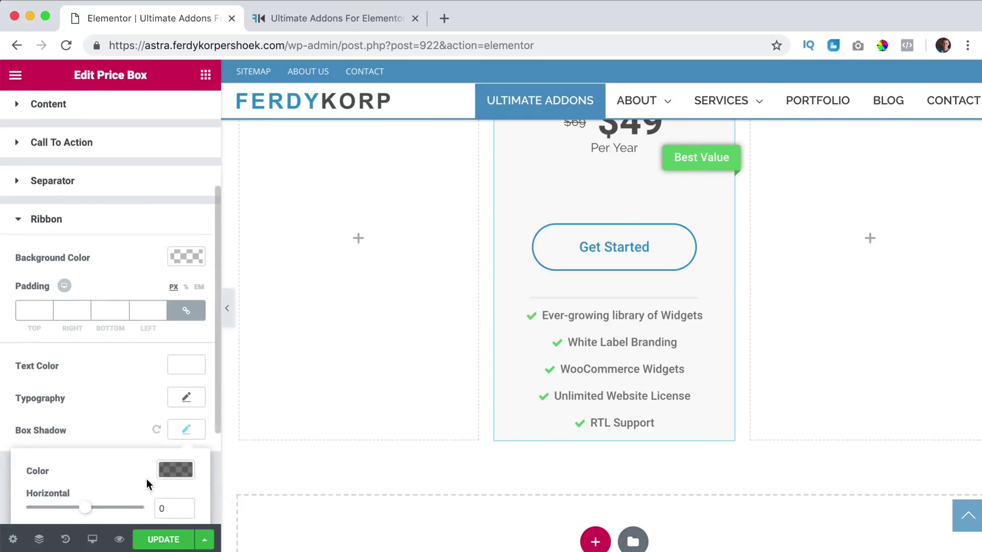
{"action": "scroll", "coordinate": [146, 479], "scroll_direction": "down", "scroll_amount": 4}
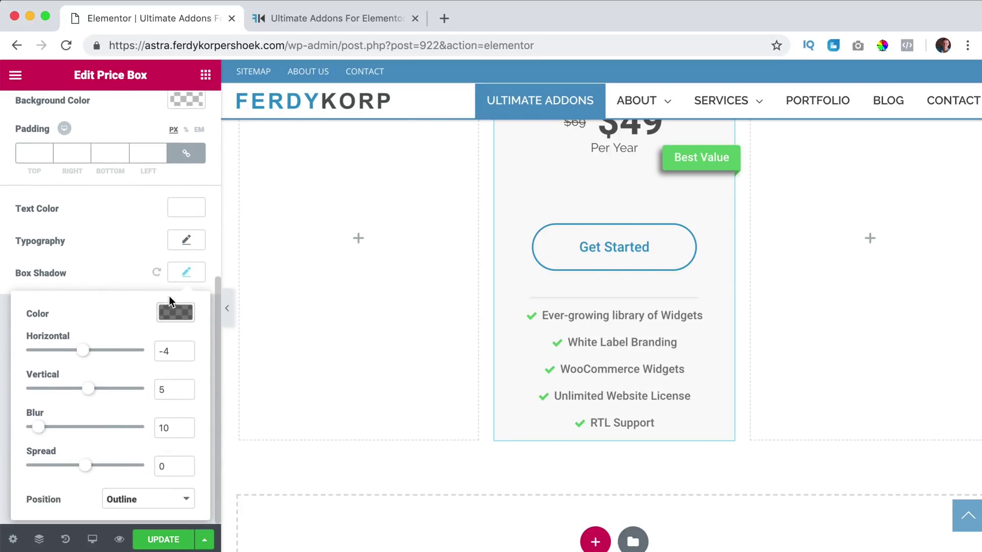
{"action": "left_click", "coordinate": [157, 272]}
Make the price box heading background black
{"action": "left_click", "coordinate": [85, 304]}
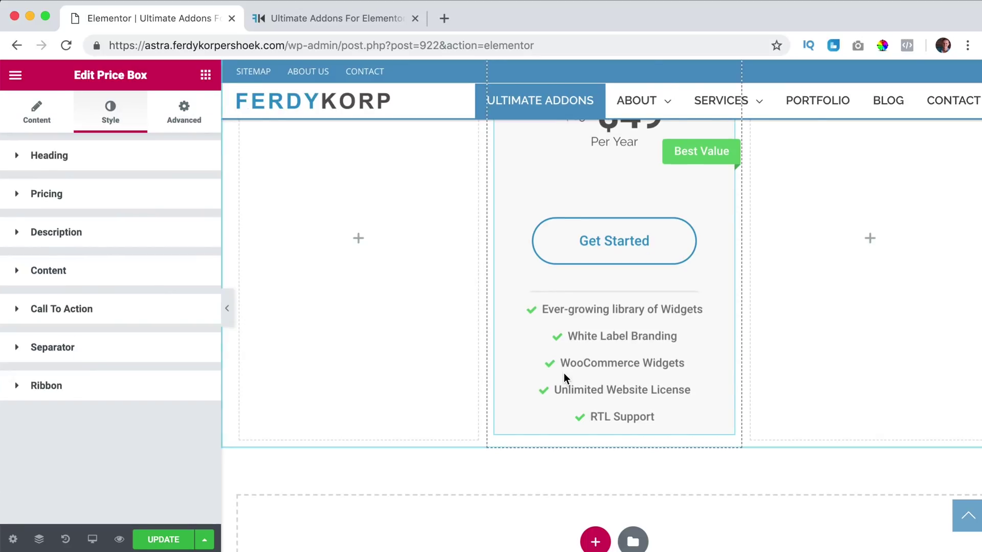
{"action": "scroll", "coordinate": [564, 373], "scroll_direction": "up", "scroll_amount": 3}
{"action": "scroll", "coordinate": [564, 378], "scroll_direction": "down", "scroll_amount": 3}
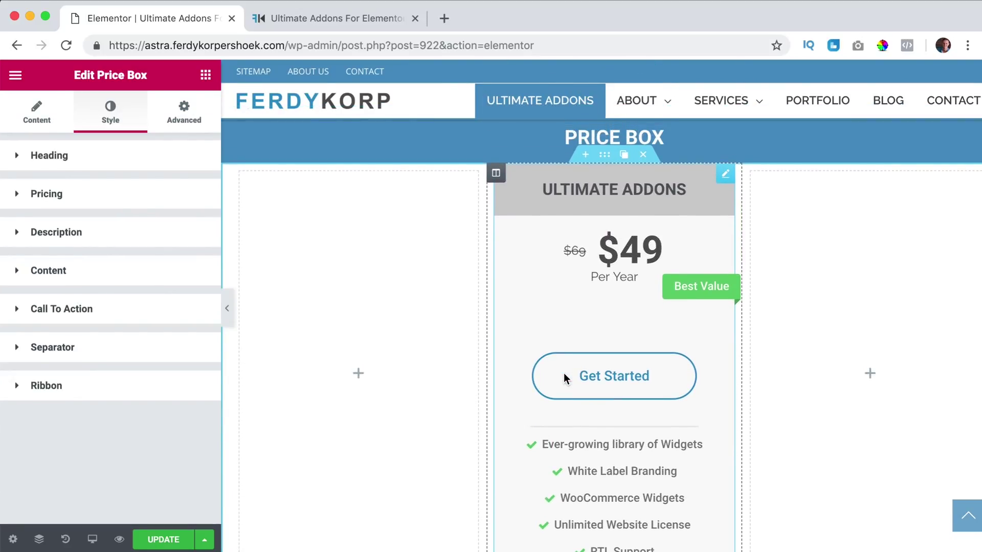
{"action": "left_click", "coordinate": [36, 156]}
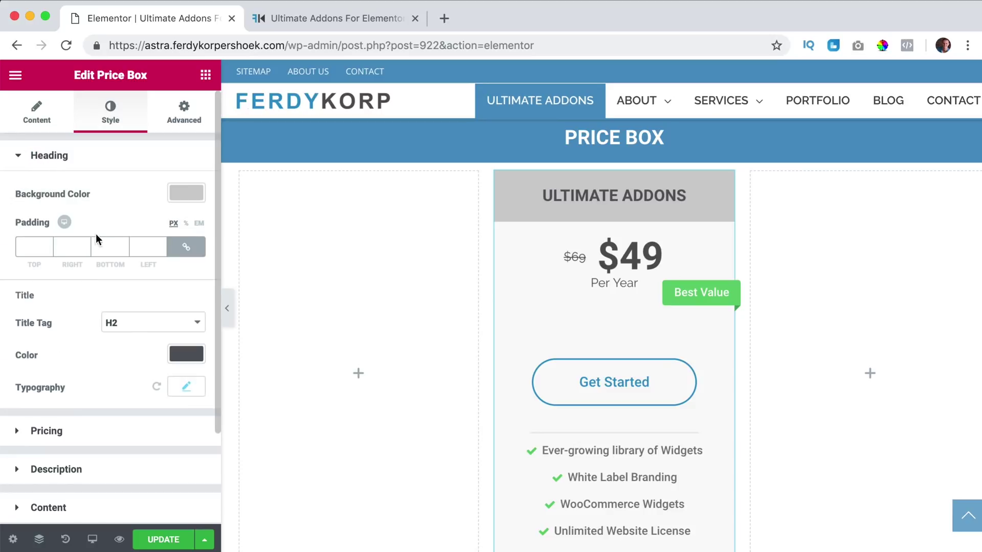
{"action": "left_click", "coordinate": [187, 193]}
{"action": "left_click", "coordinate": [136, 363]}
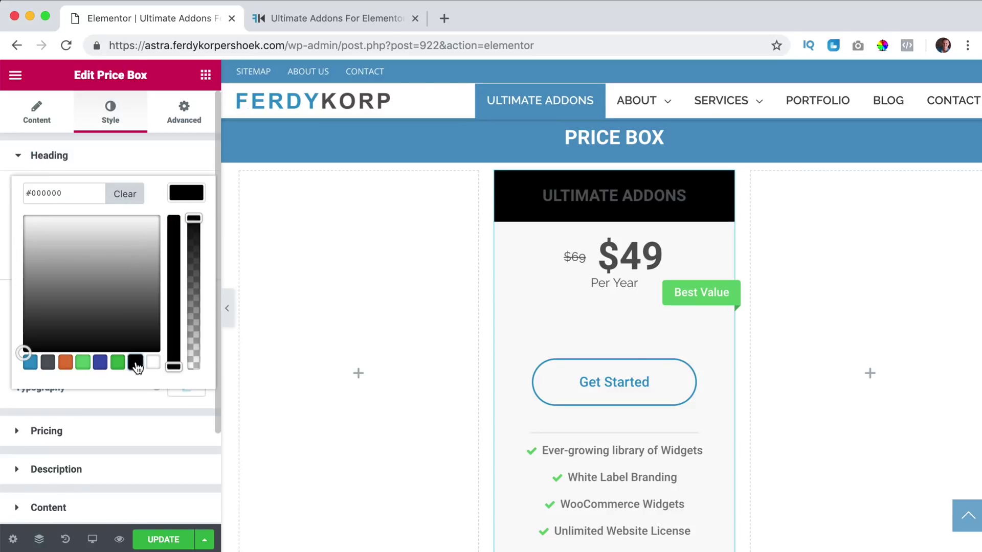
{"action": "left_click", "coordinate": [174, 192]}
Recolour the ULTIMATE ADDONS title text to #95afaf
{"action": "scroll", "coordinate": [445, 250], "scroll_direction": "down", "scroll_amount": 2}
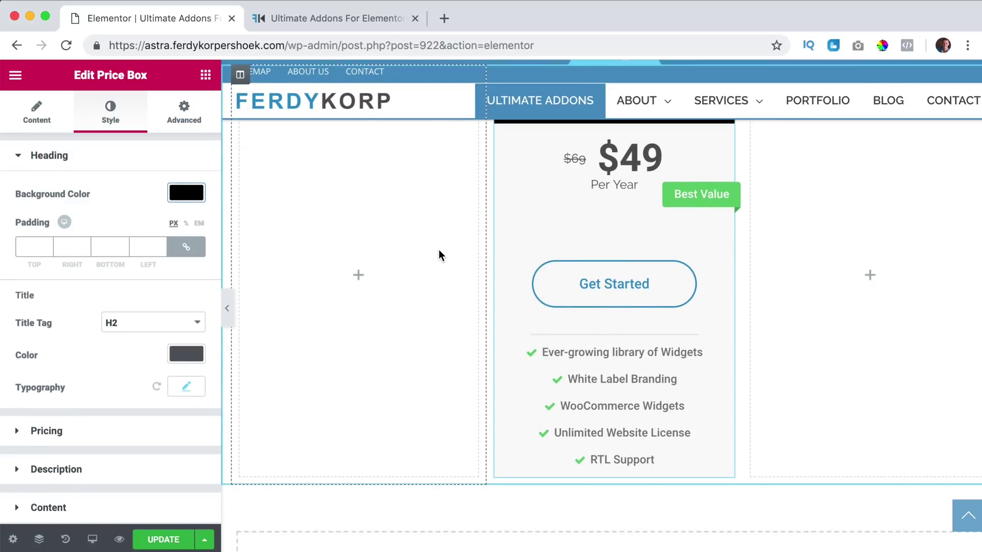
{"action": "scroll", "coordinate": [438, 250], "scroll_direction": "up", "scroll_amount": 3}
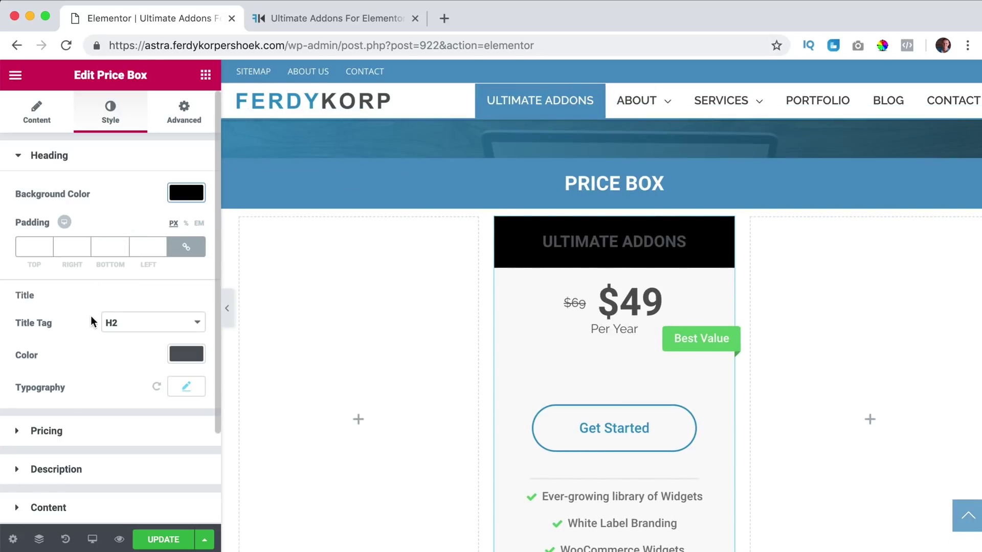
{"action": "left_click", "coordinate": [180, 356]}
{"action": "scroll", "coordinate": [110, 379], "scroll_direction": "down", "scroll_amount": 1}
{"action": "left_click_drag", "start_coordinate": [103, 437], "coordinate": [92, 390]}
{"action": "scroll", "coordinate": [186, 331], "scroll_direction": "up", "scroll_amount": 1}
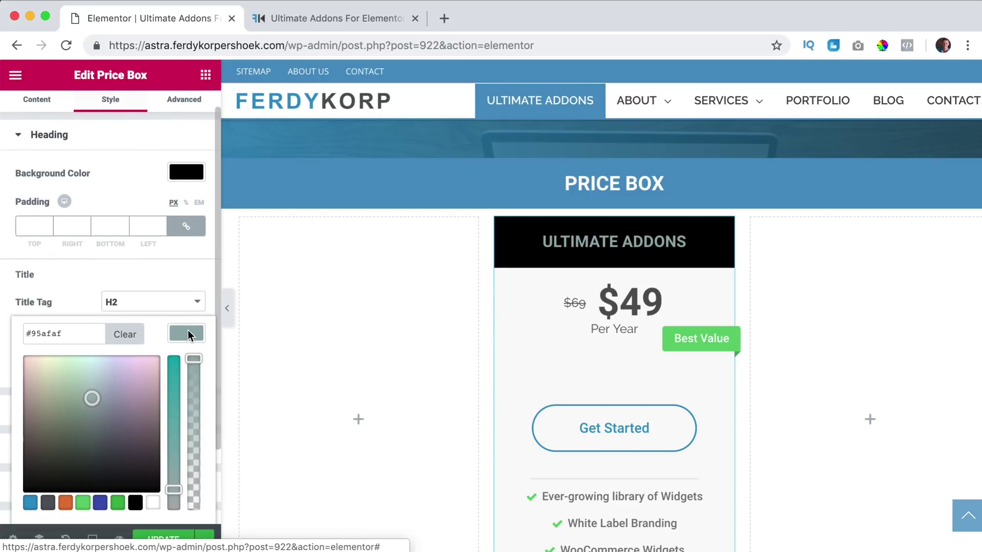
{"action": "left_click", "coordinate": [184, 332]}
{"action": "scroll", "coordinate": [379, 327], "scroll_direction": "down", "scroll_amount": 3}
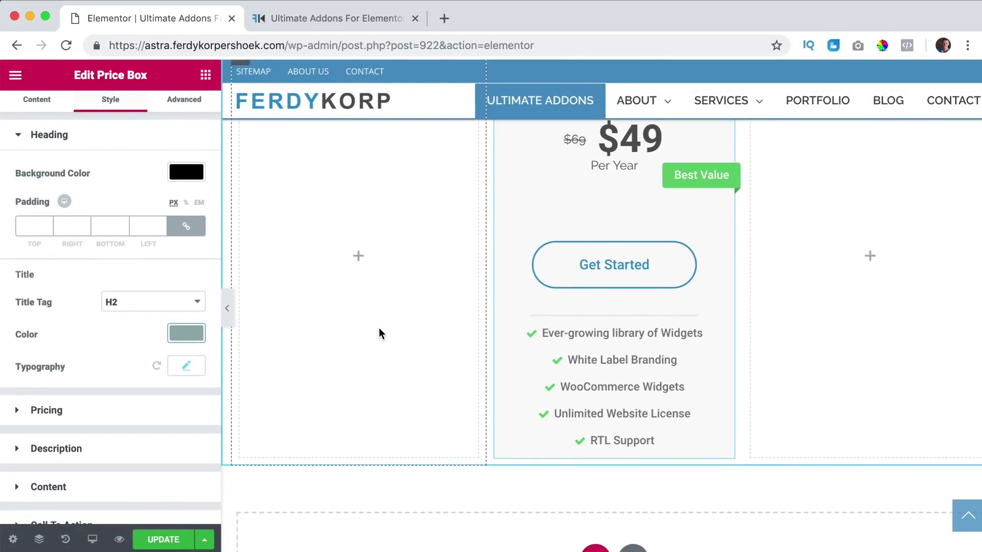
{"action": "scroll", "coordinate": [305, 289], "scroll_direction": "up", "scroll_amount": 2}
{"action": "scroll", "coordinate": [61, 164], "scroll_direction": "up", "scroll_amount": 1}
Try the Normal and Circular Background styles, then return to Features at Bottom
{"action": "left_click", "coordinate": [36, 123]}
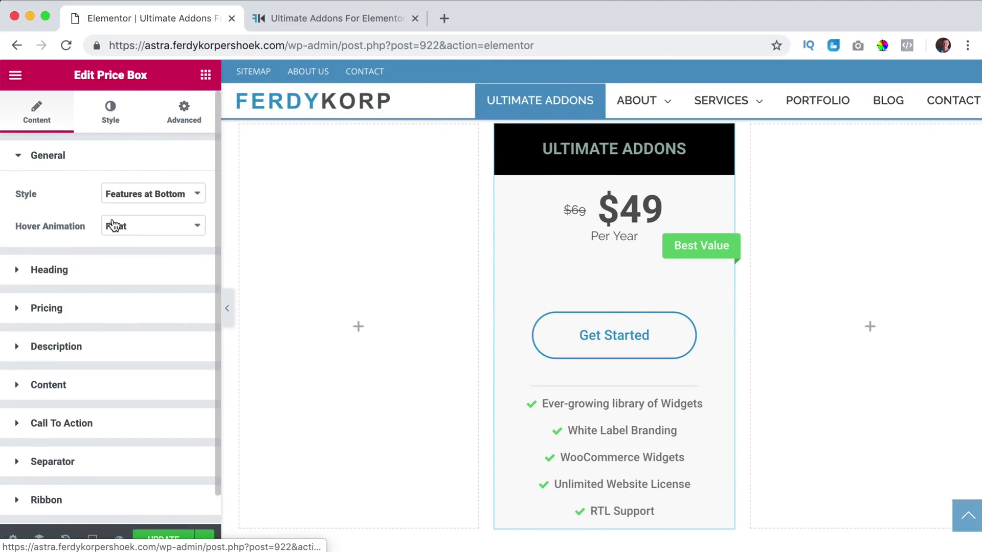
{"action": "left_click", "coordinate": [135, 195]}
{"action": "left_click", "coordinate": [134, 182]}
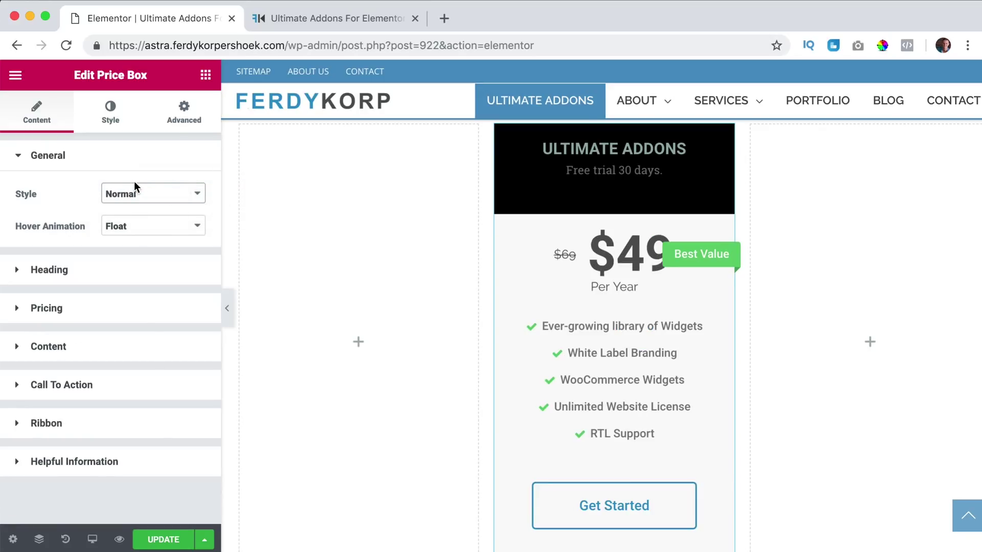
{"action": "left_click", "coordinate": [128, 193]}
{"action": "left_click", "coordinate": [141, 220]}
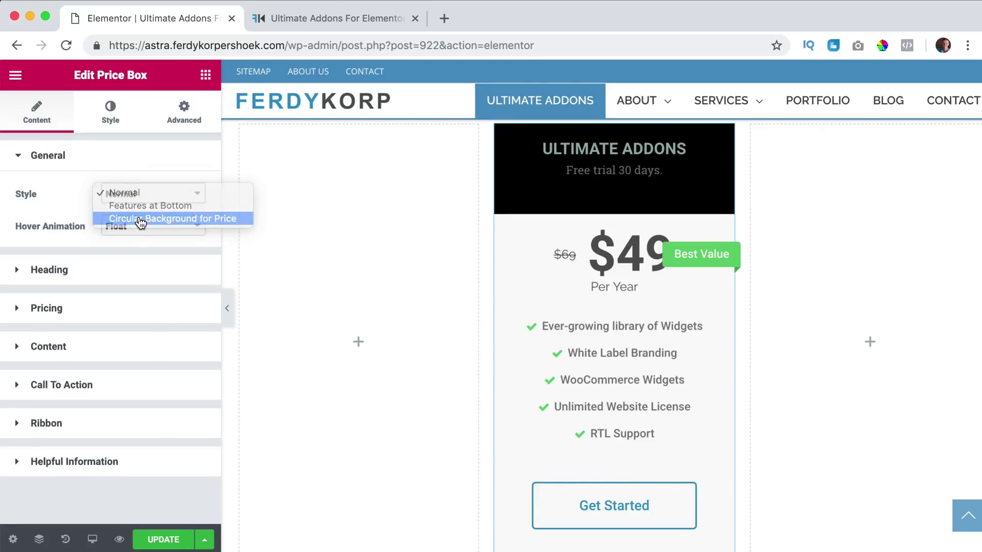
{"action": "left_click", "coordinate": [135, 205]}
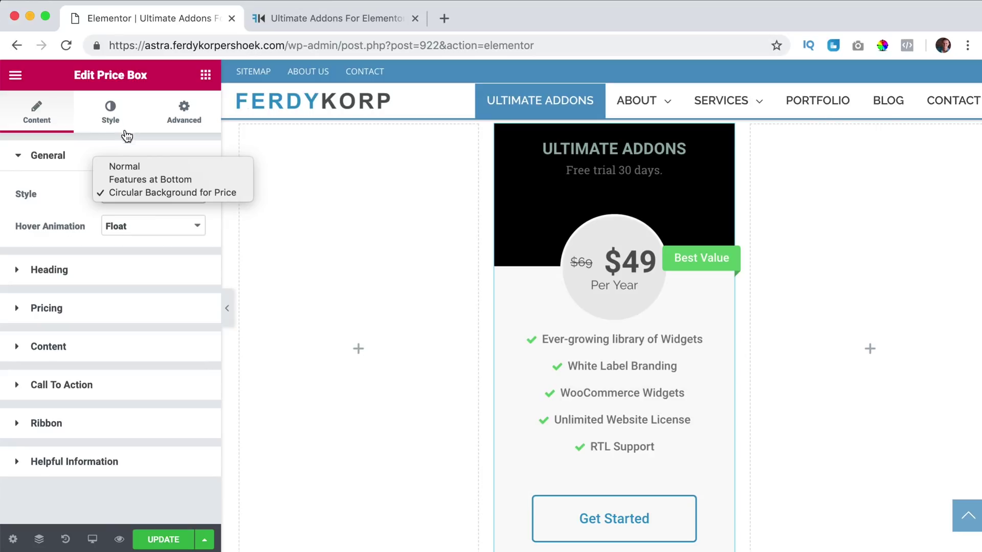
{"action": "left_click", "coordinate": [141, 179]}
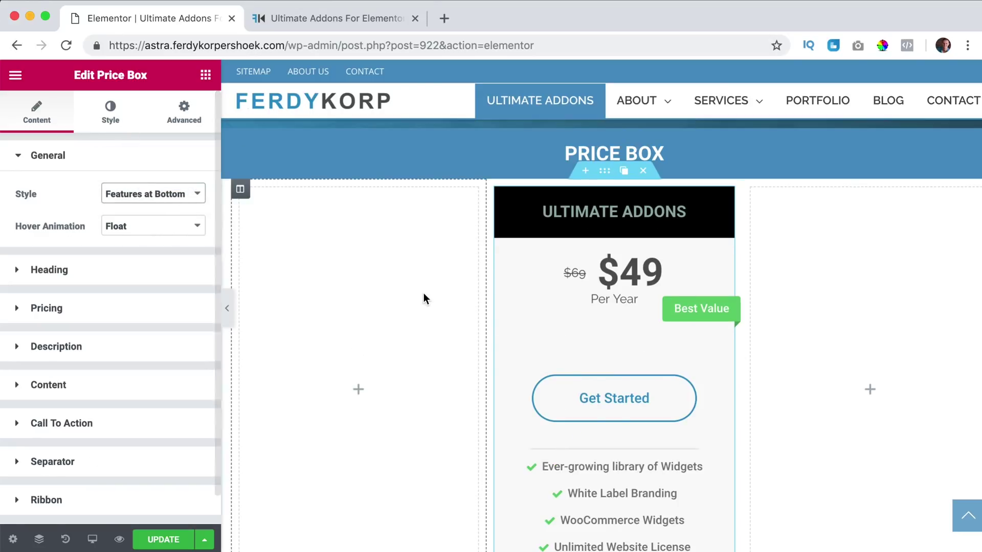
Delete the empty left and right columns beside the price box
{"action": "scroll", "coordinate": [480, 319], "scroll_direction": "down", "scroll_amount": 2}
{"action": "scroll", "coordinate": [480, 319], "scroll_direction": "up", "scroll_amount": 3}
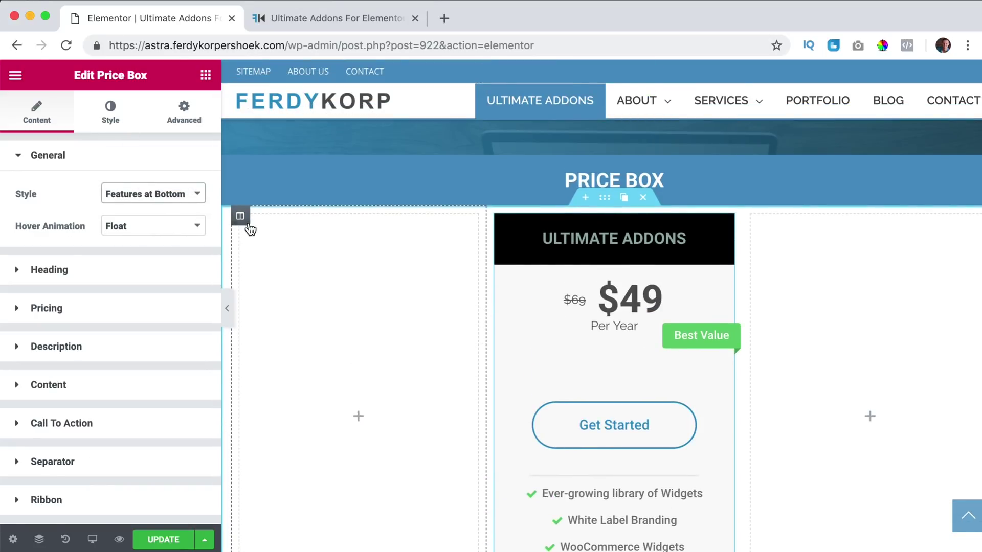
{"action": "mouse_move", "coordinate": [245, 225]}
{"action": "left_click", "coordinate": [295, 220]}
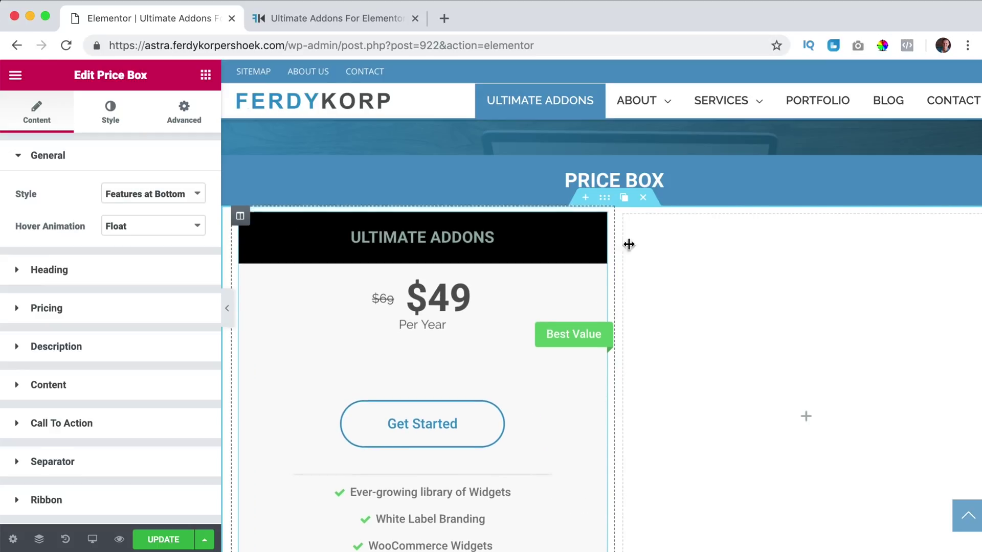
{"action": "mouse_move", "coordinate": [625, 217]}
{"action": "left_click", "coordinate": [681, 217]}
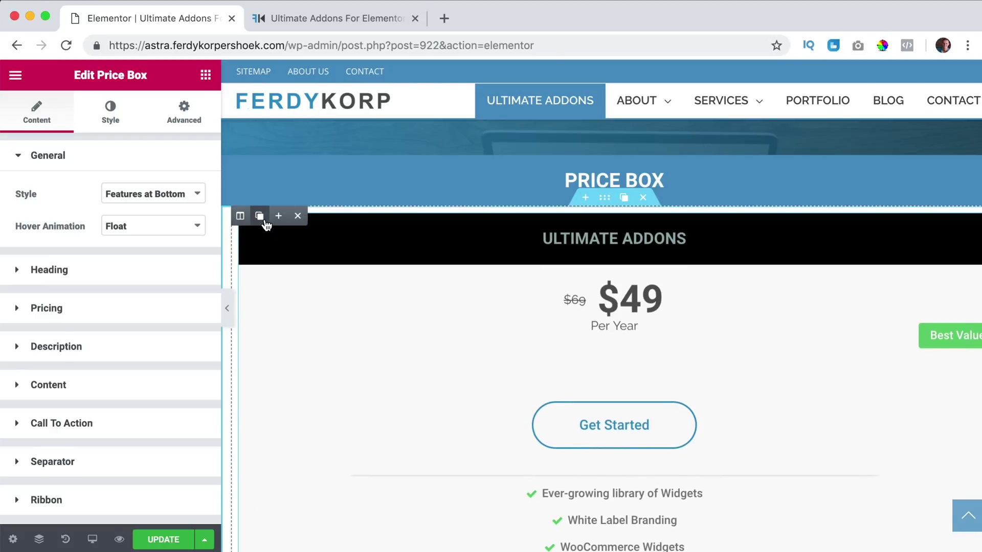
Duplicate the price box column twice and view the live page
{"action": "left_click", "coordinate": [260, 216]}
{"action": "left_click", "coordinate": [260, 215]}
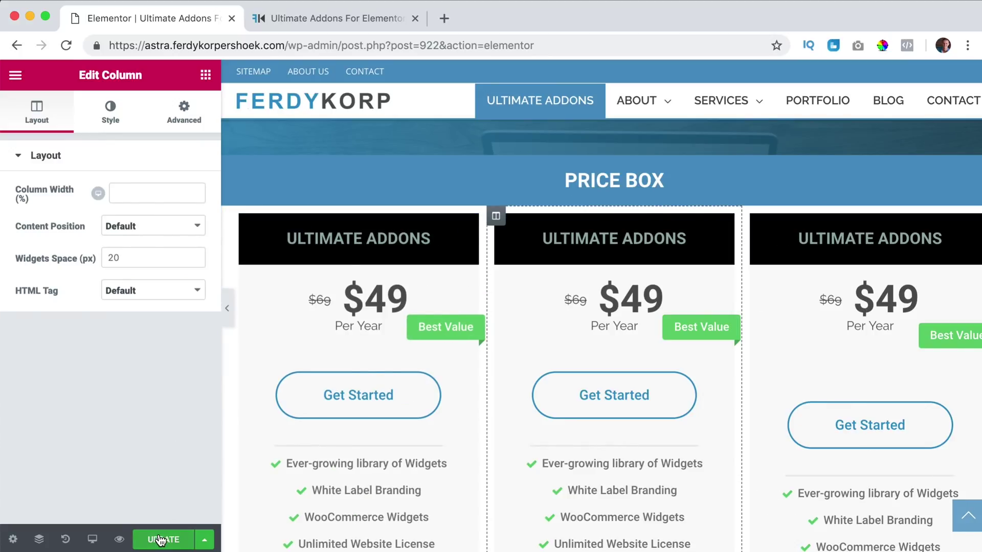
{"action": "left_click", "coordinate": [293, 17]}
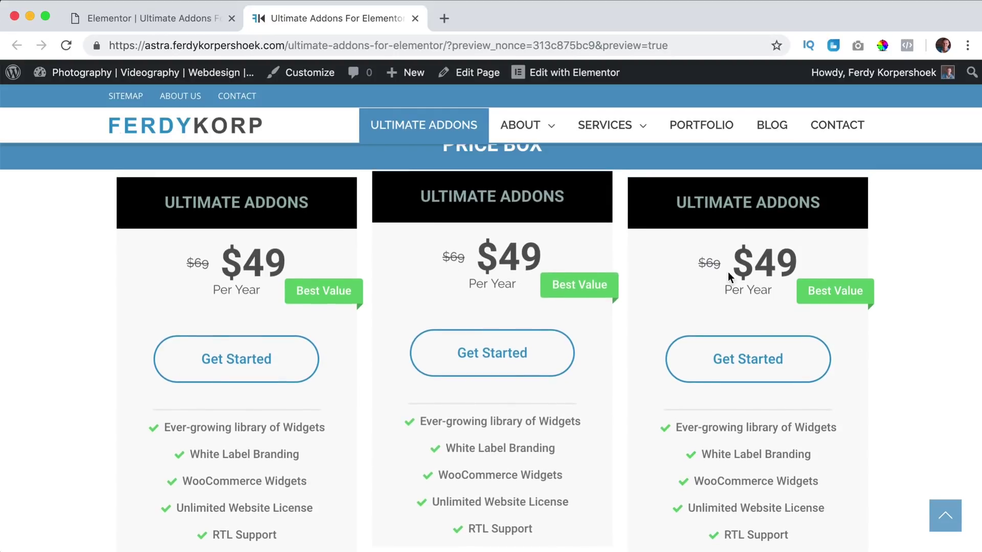
{"action": "left_click", "coordinate": [746, 350]}
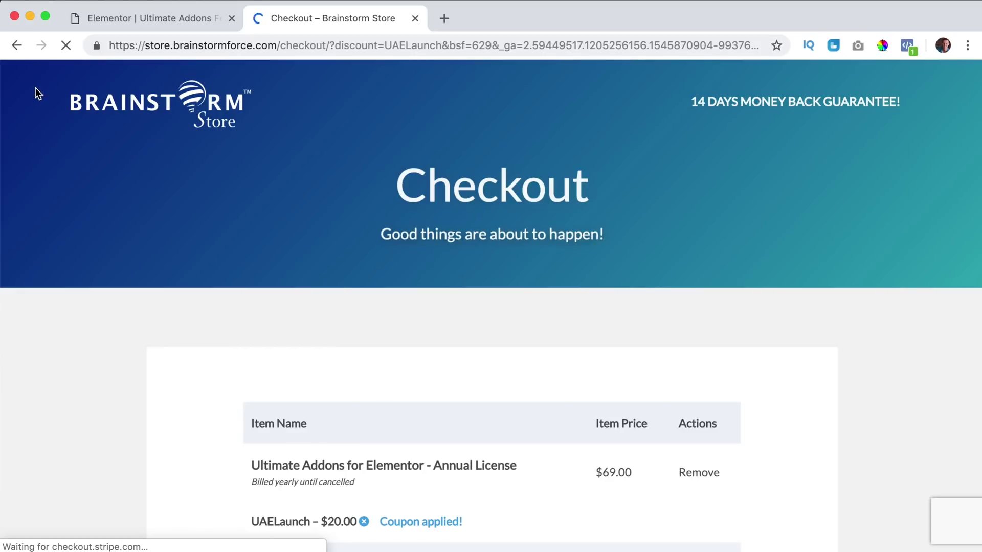
{"action": "left_click", "coordinate": [15, 51]}
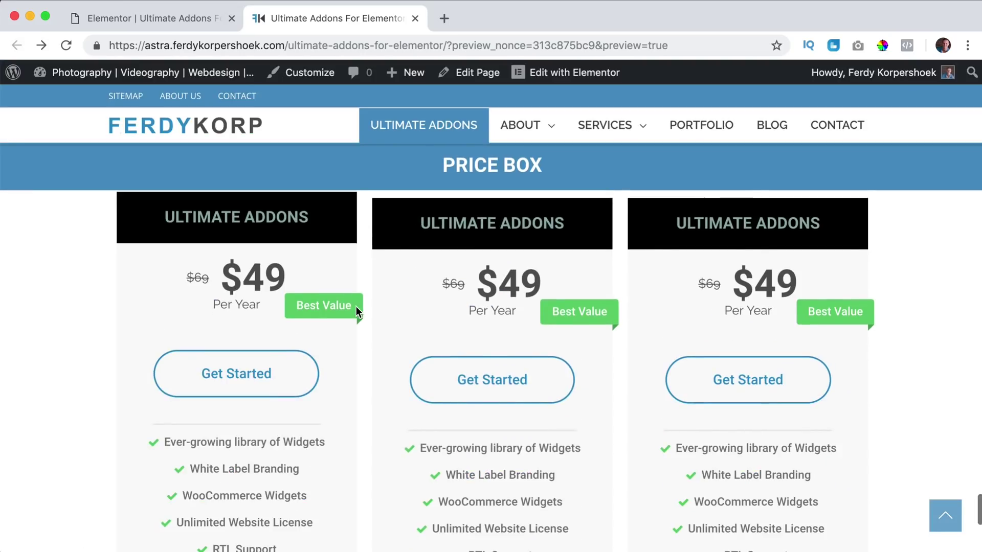
{"action": "left_click", "coordinate": [195, 18]}
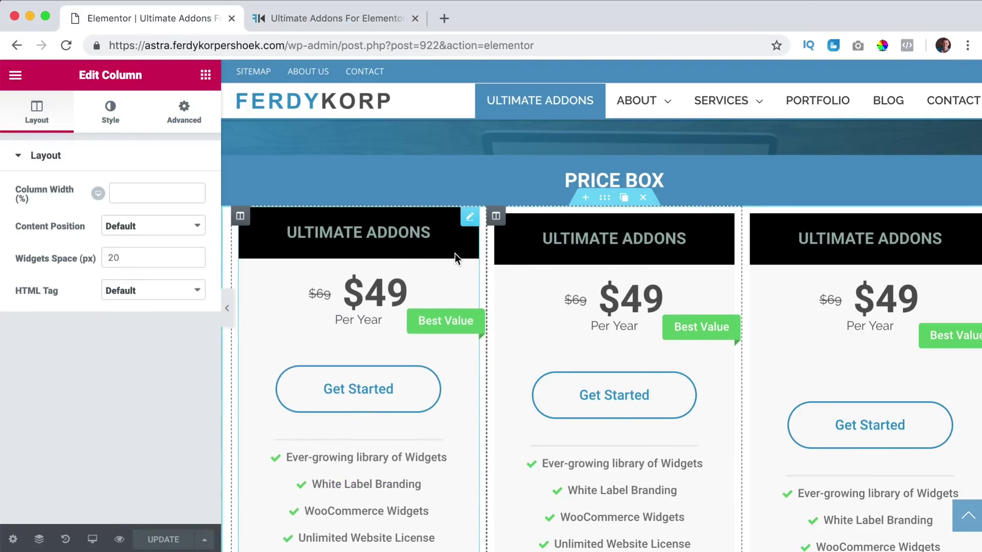
Give the first price box a 2 px corner radius in its Advanced border settings
{"action": "left_click", "coordinate": [470, 217]}
{"action": "left_click", "coordinate": [183, 115]}
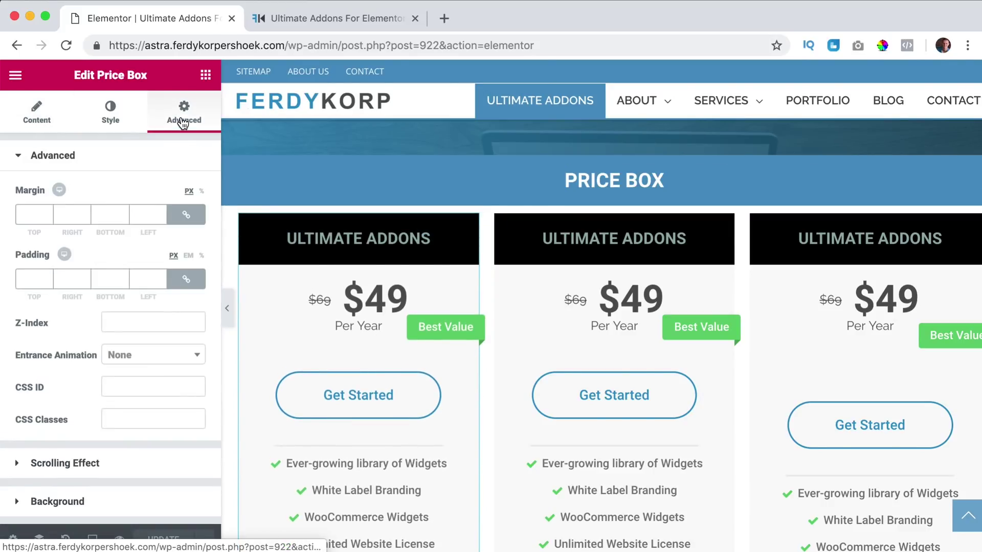
{"action": "scroll", "coordinate": [77, 355], "scroll_direction": "down", "scroll_amount": 3}
{"action": "left_click", "coordinate": [48, 397]}
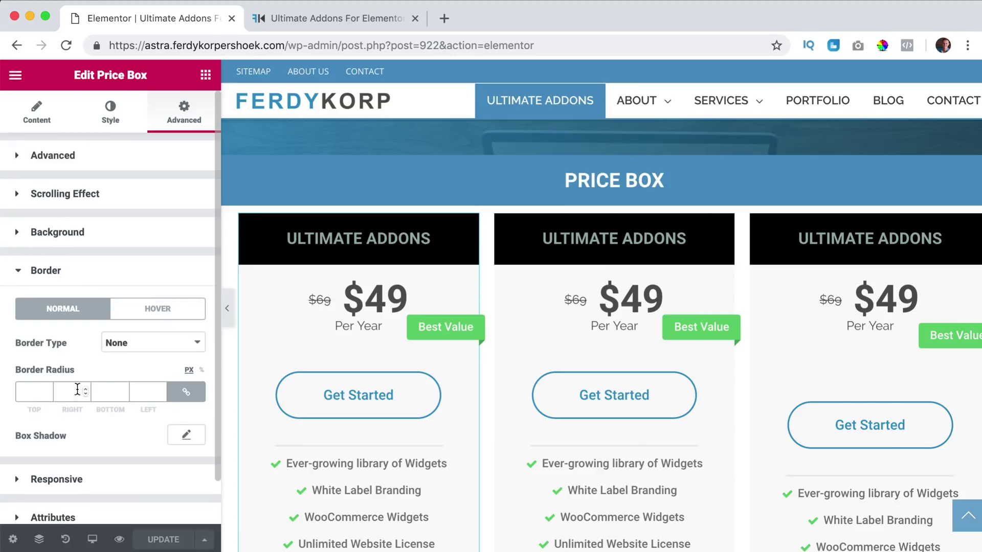
{"action": "left_click", "coordinate": [35, 392]}
{"action": "type", "text": "2"}
{"action": "key", "text": "Tab"}
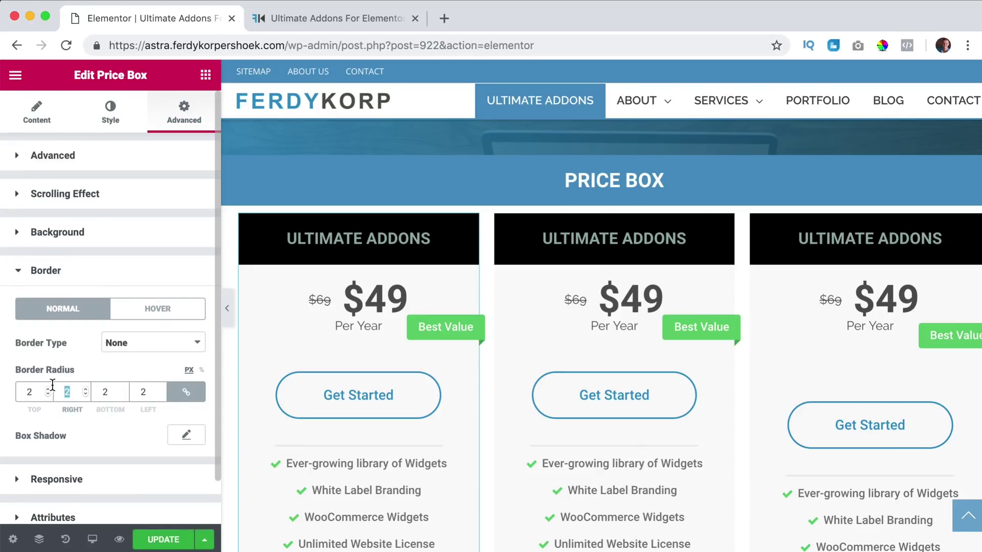
Add a solid 2 px black (#000000) border to the first price box and save the page
{"action": "scroll", "coordinate": [144, 417], "scroll_direction": "down", "scroll_amount": 2}
{"action": "left_click", "coordinate": [145, 299]}
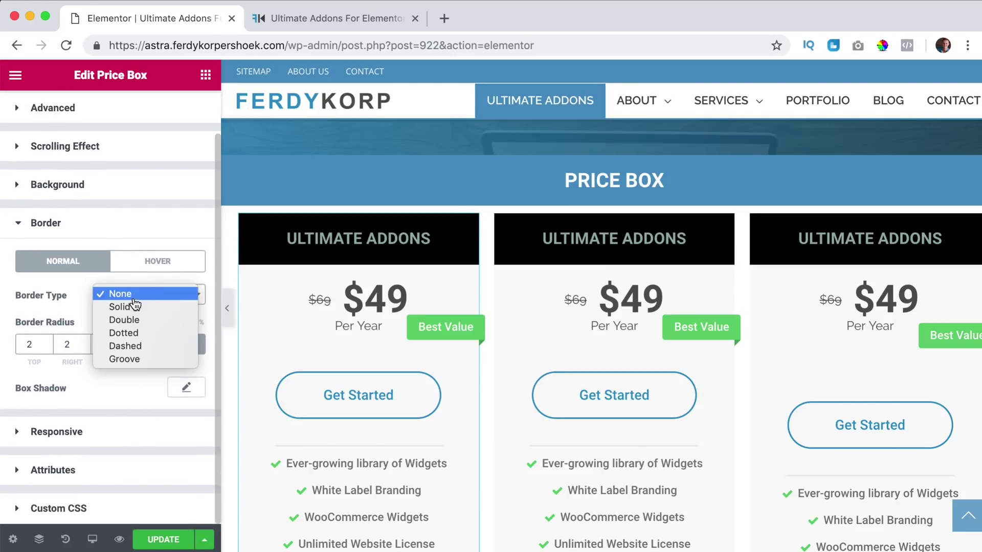
{"action": "left_click", "coordinate": [126, 308]}
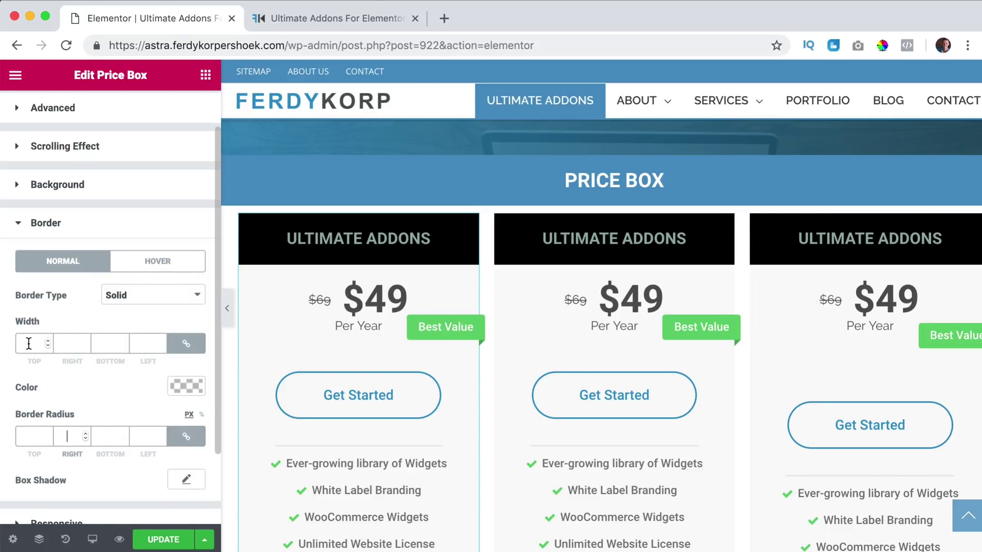
{"action": "left_click", "coordinate": [29, 343]}
{"action": "type", "text": "2"}
{"action": "left_click", "coordinate": [186, 387]}
{"action": "scroll", "coordinate": [134, 400], "scroll_direction": "down", "scroll_amount": 4}
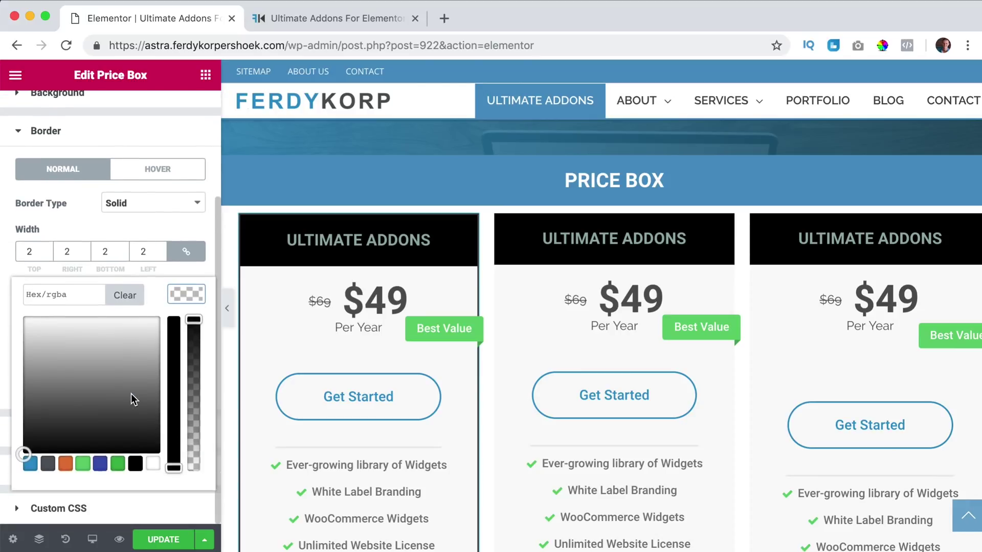
{"action": "left_click", "coordinate": [136, 464]}
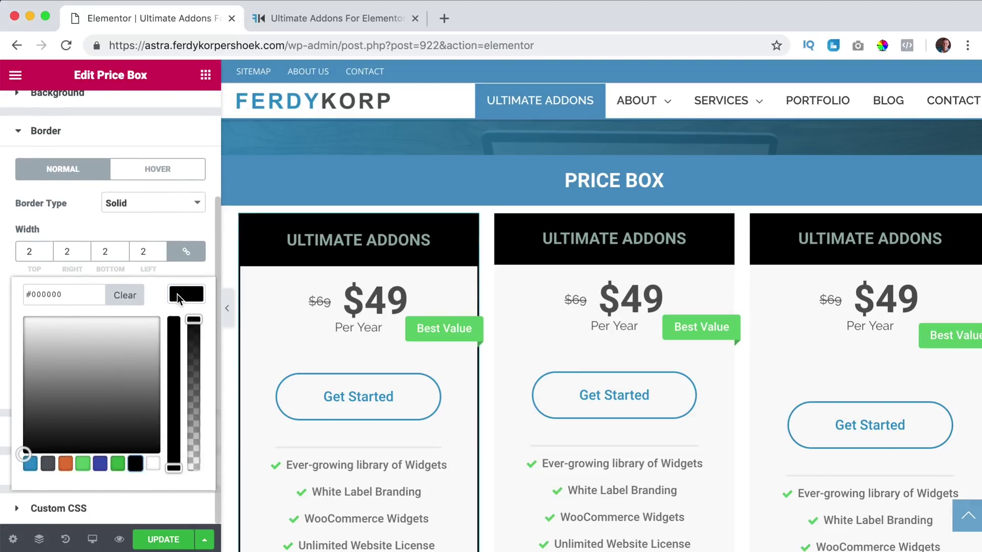
{"action": "left_click", "coordinate": [179, 299]}
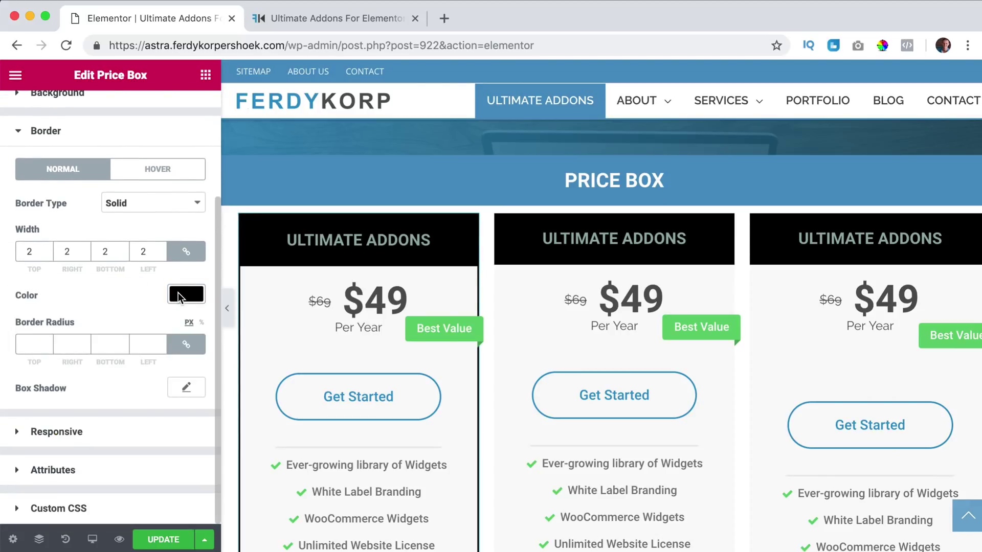
{"action": "left_click", "coordinate": [160, 538]}
{"action": "left_click", "coordinate": [318, 18]}
{"action": "scroll", "coordinate": [463, 213], "scroll_direction": "down", "scroll_amount": 1}
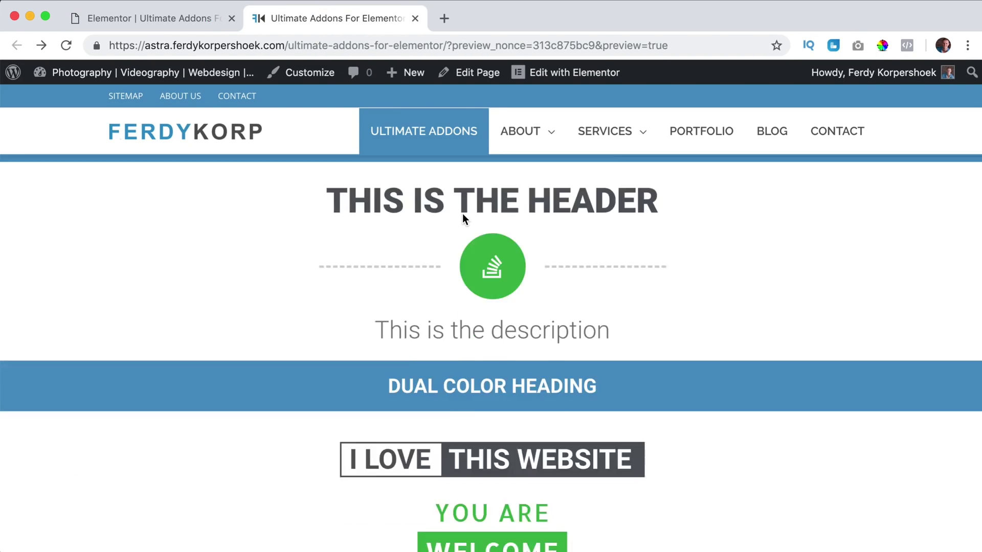
{"action": "scroll", "coordinate": [462, 214], "scroll_direction": "down", "scroll_amount": 20}
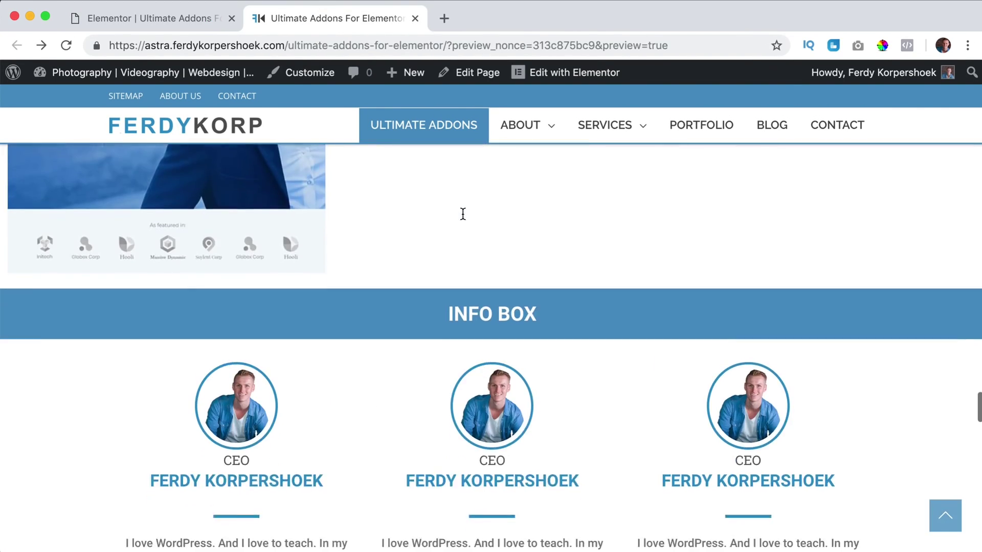
{"action": "scroll", "coordinate": [463, 213], "scroll_direction": "down", "scroll_amount": 20}
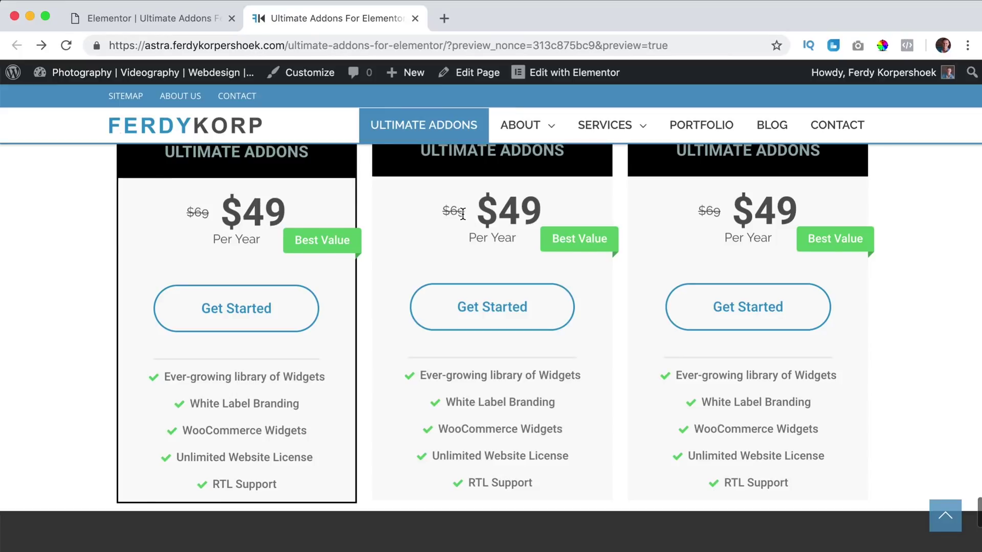
{"action": "scroll", "coordinate": [462, 213], "scroll_direction": "up", "scroll_amount": 3}
{"action": "scroll", "coordinate": [377, 228], "scroll_direction": "down", "scroll_amount": 2}
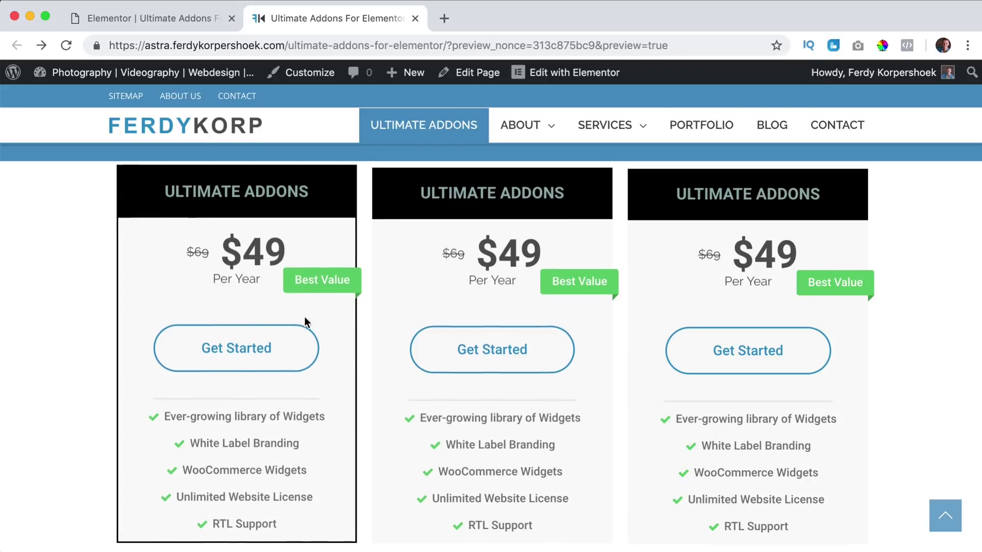
{"action": "scroll", "coordinate": [345, 409], "scroll_direction": "down", "scroll_amount": 4}
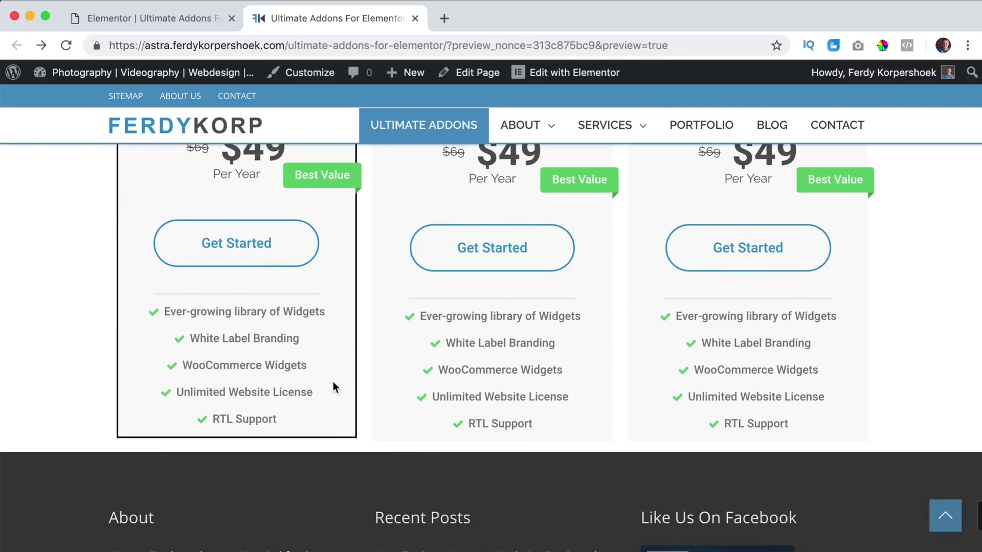
{"action": "scroll", "coordinate": [333, 381], "scroll_direction": "up", "scroll_amount": 3}
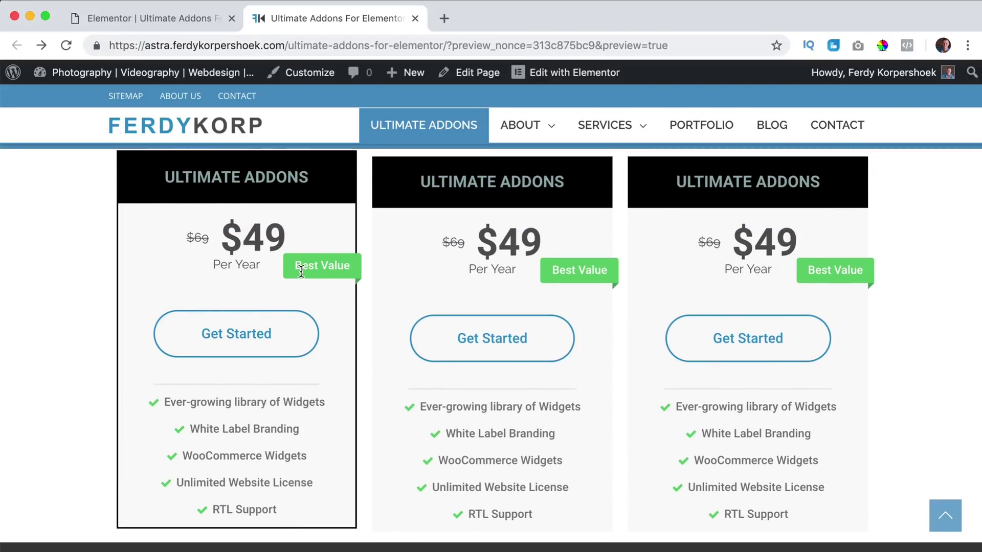